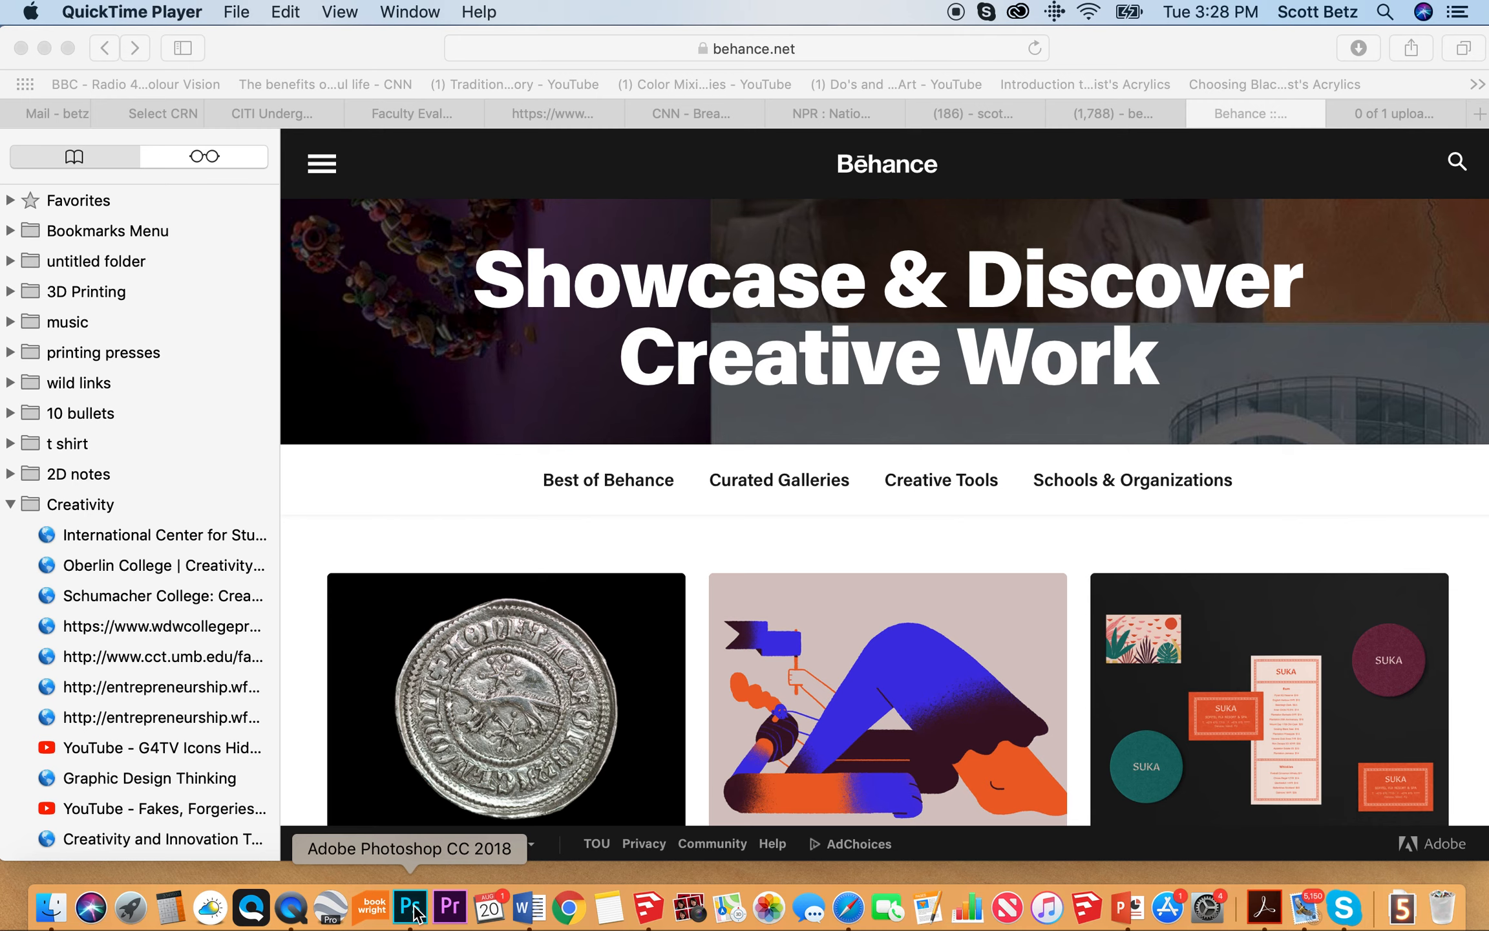
- Locate Adobe Photoshop CC 2018 in the Mac's Applications folder and switch to Photoshop
left_click(55, 911)
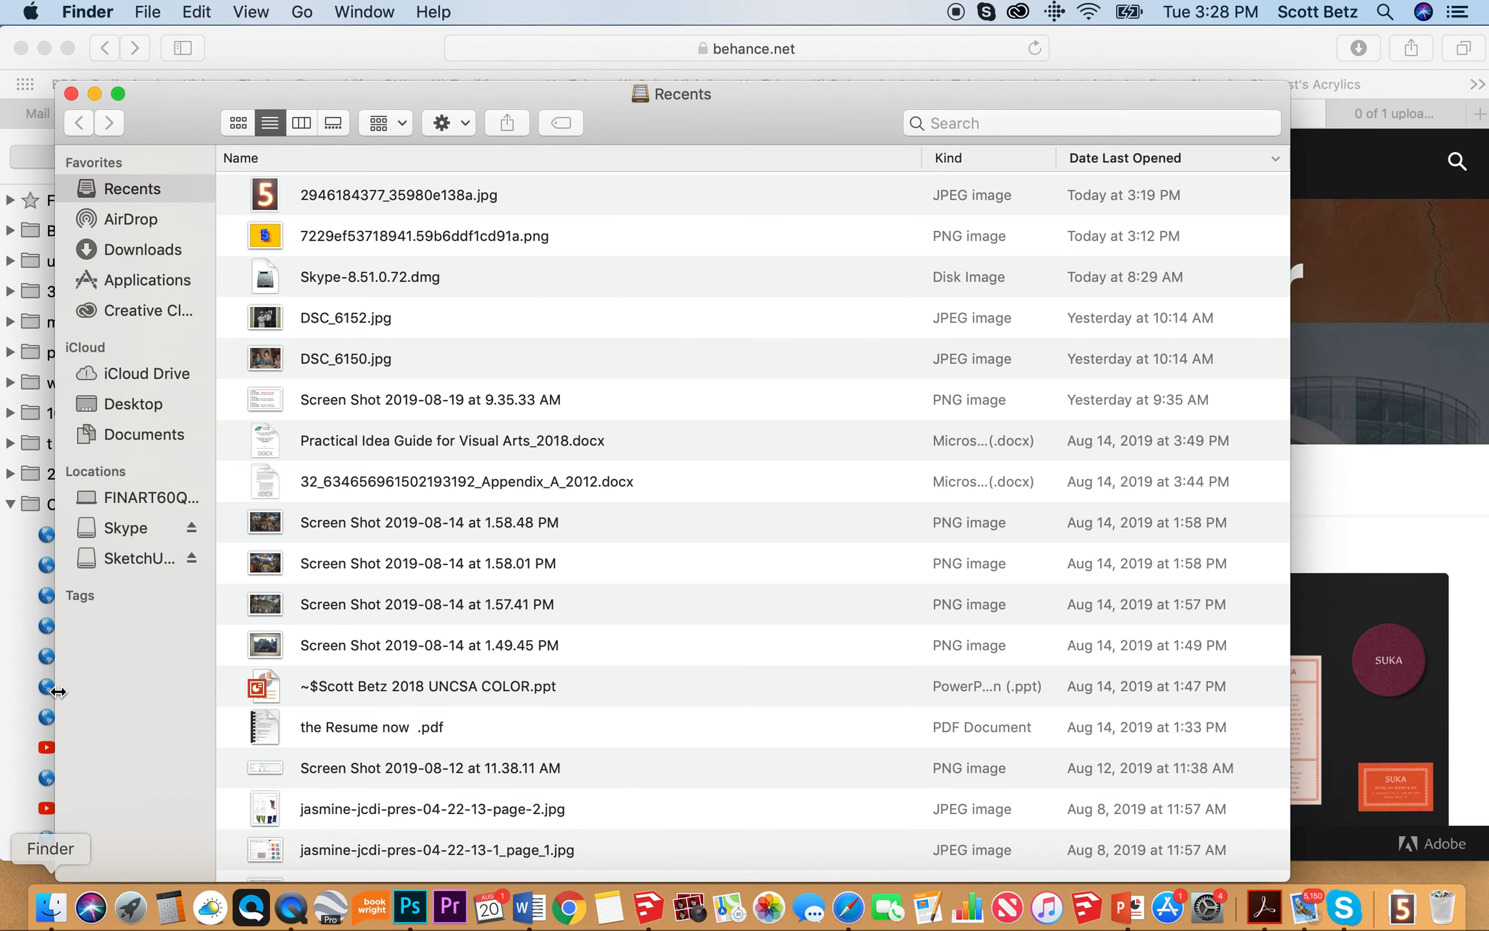
left_click(131, 282)
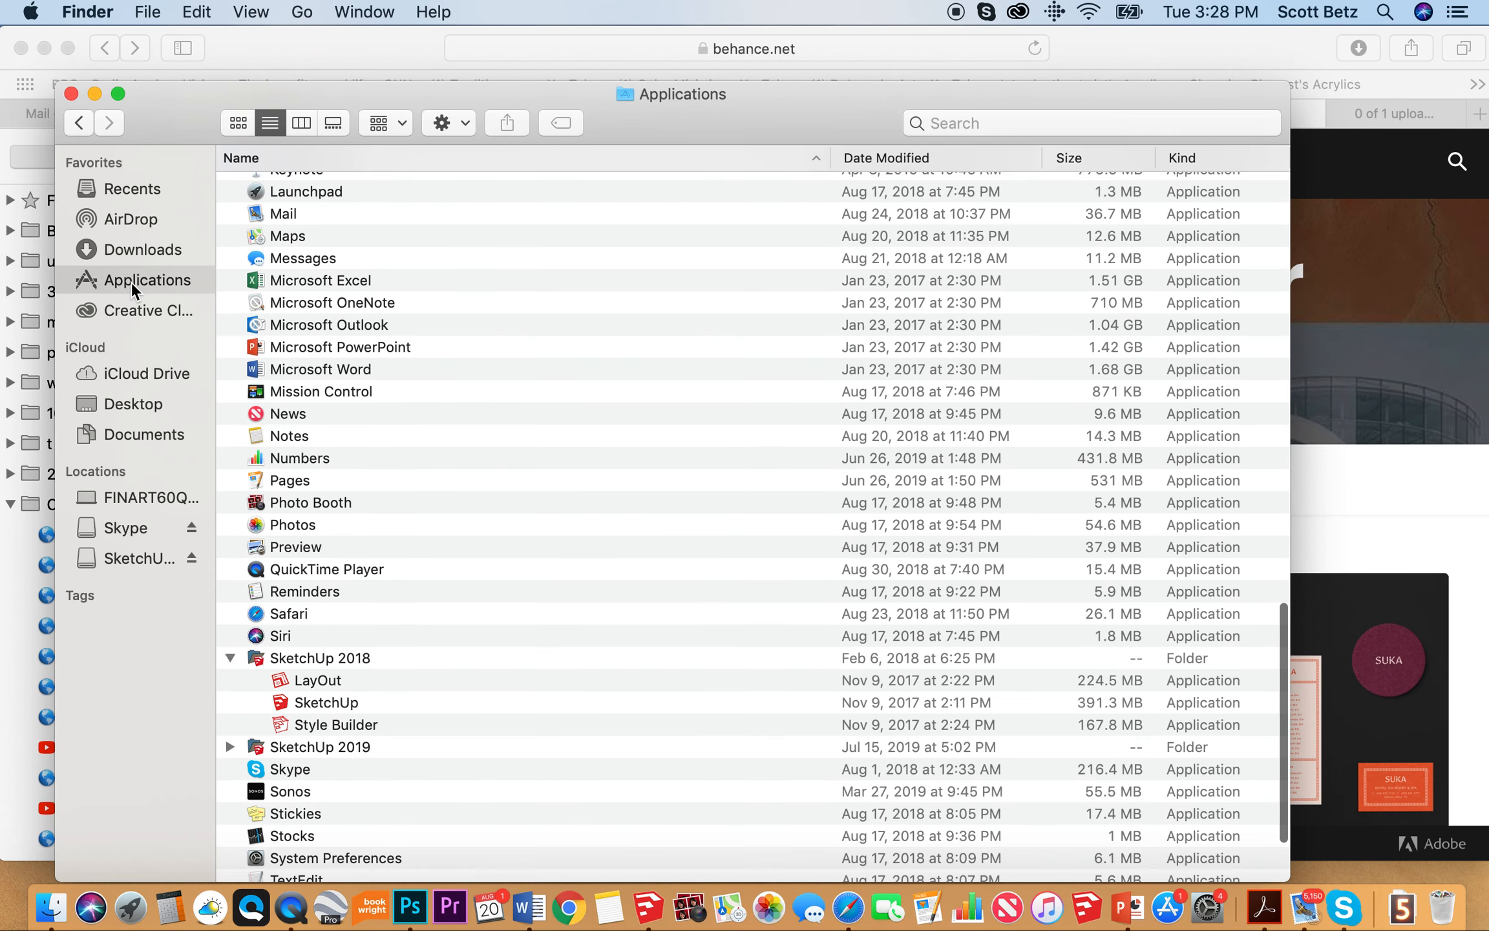
scroll(560, 555, "up", 15)
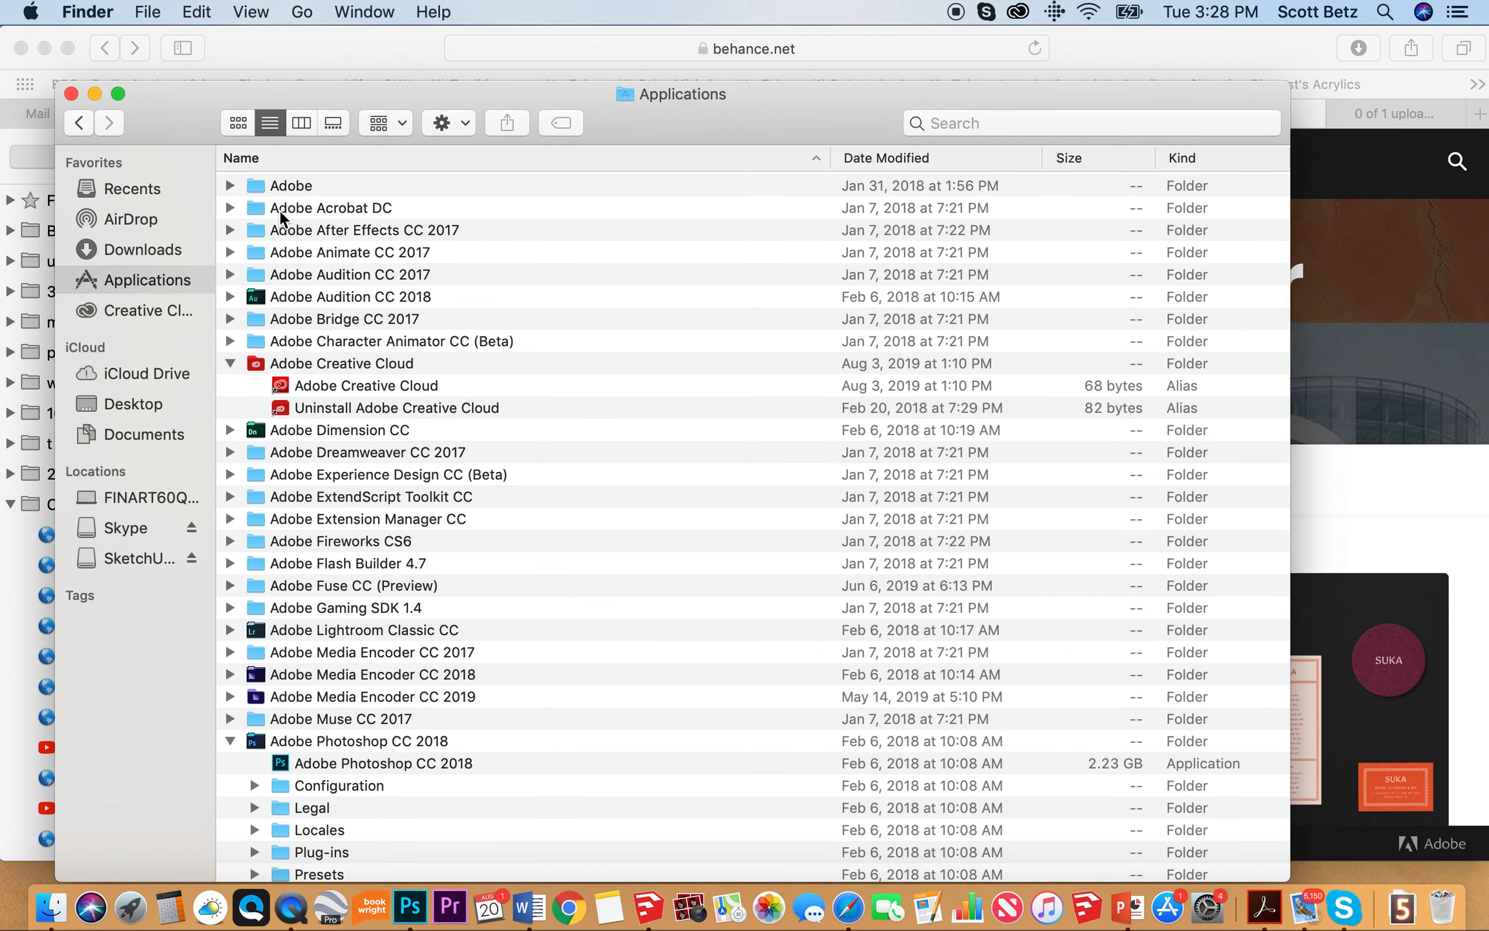
scroll(386, 565, "down", 4)
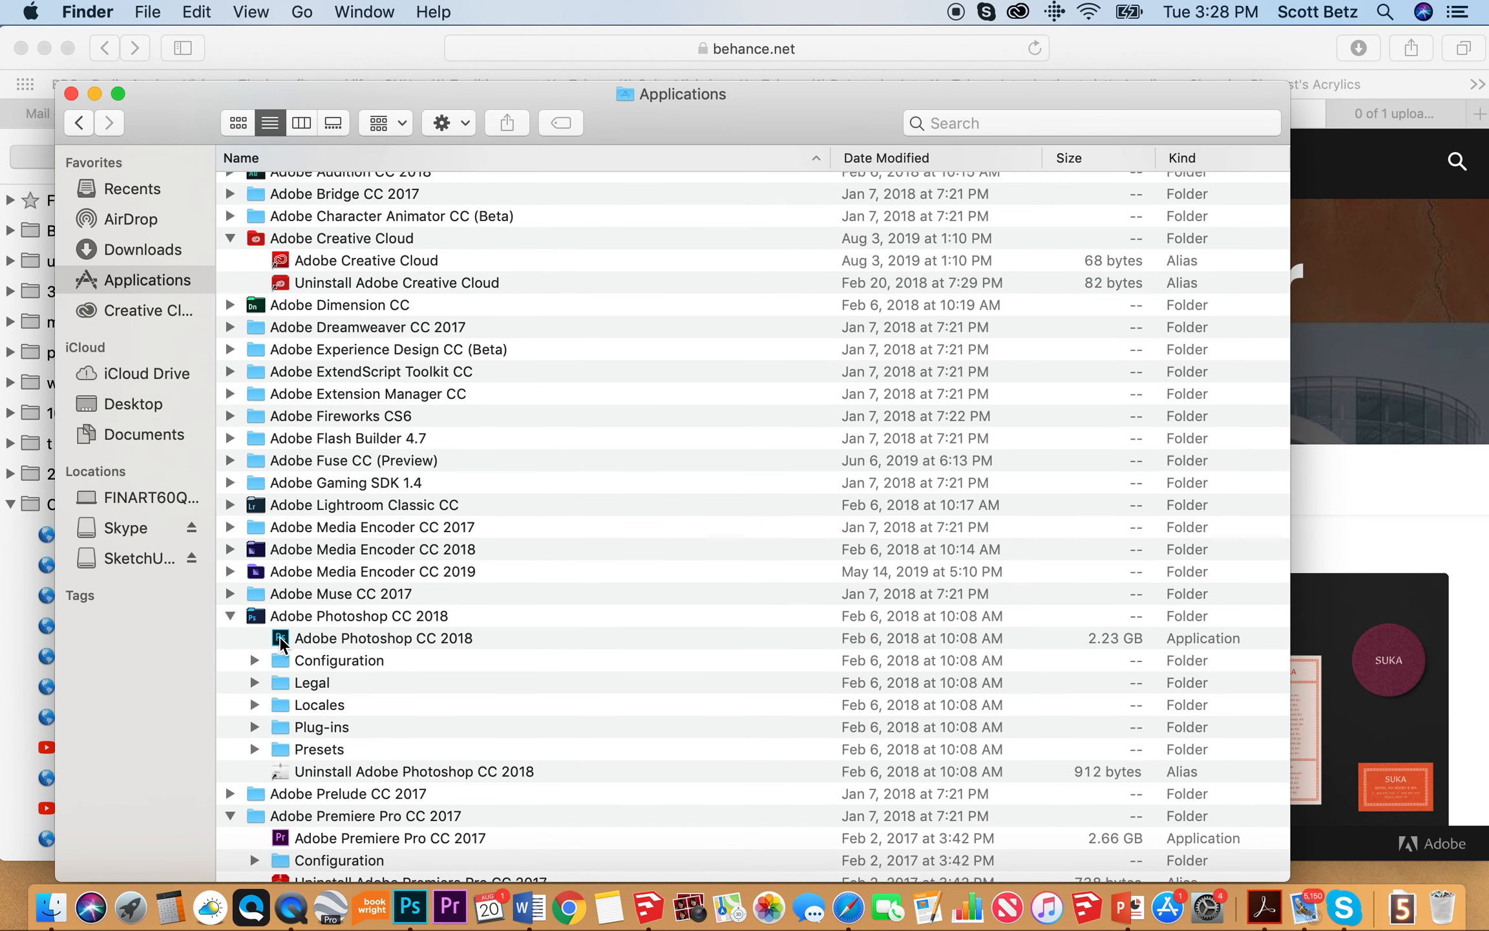
left_click(410, 911)
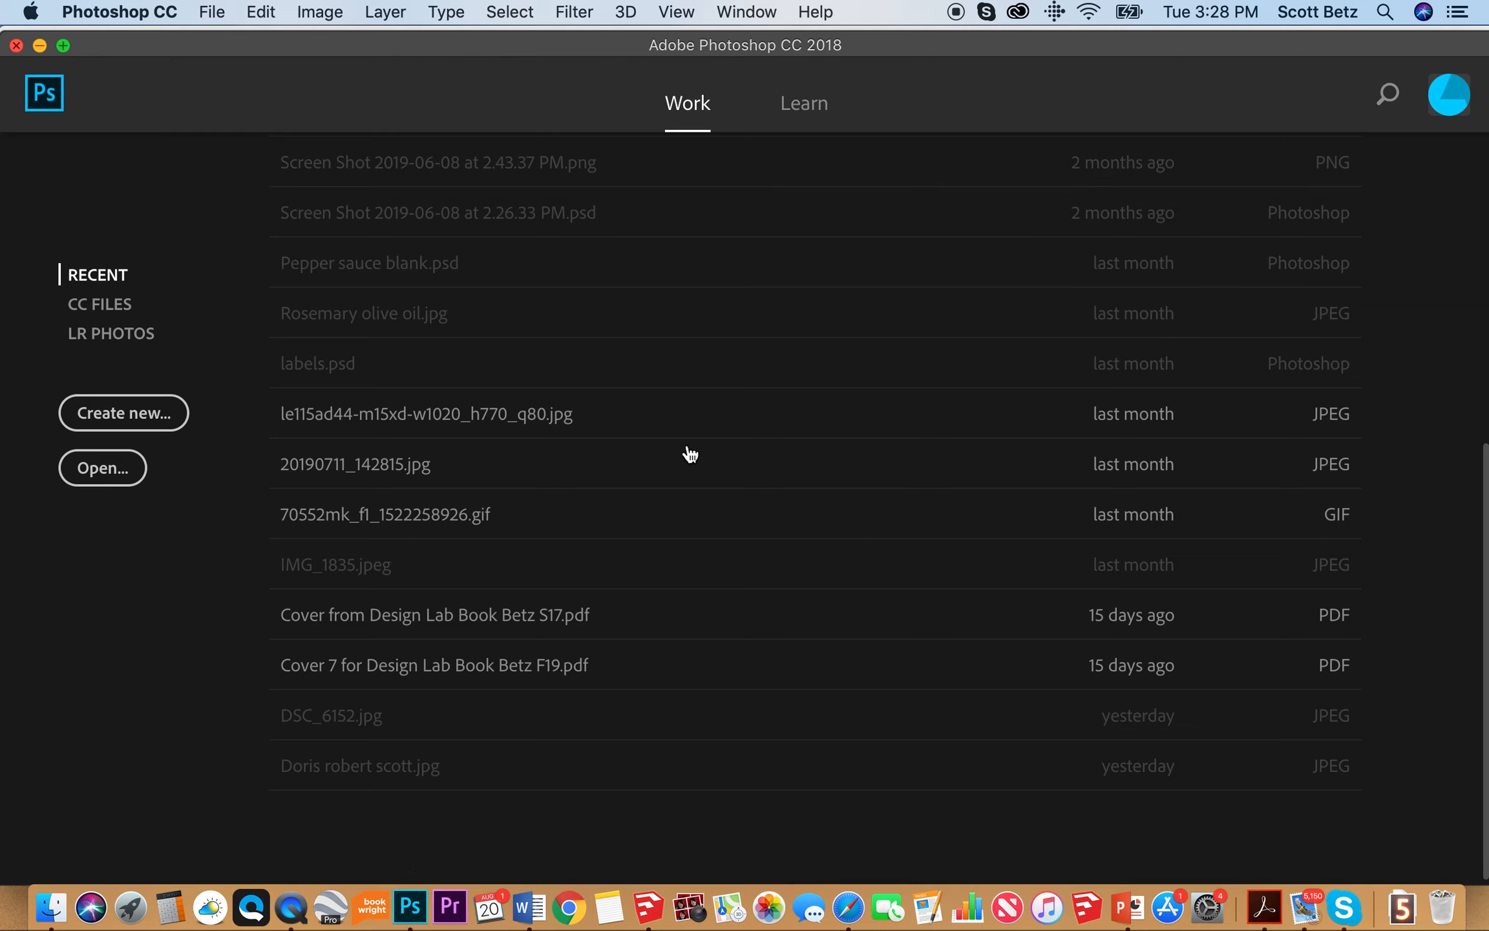
- Start a new document and name it 2dassignmentv1 followed by the author's surname
left_click(121, 417)
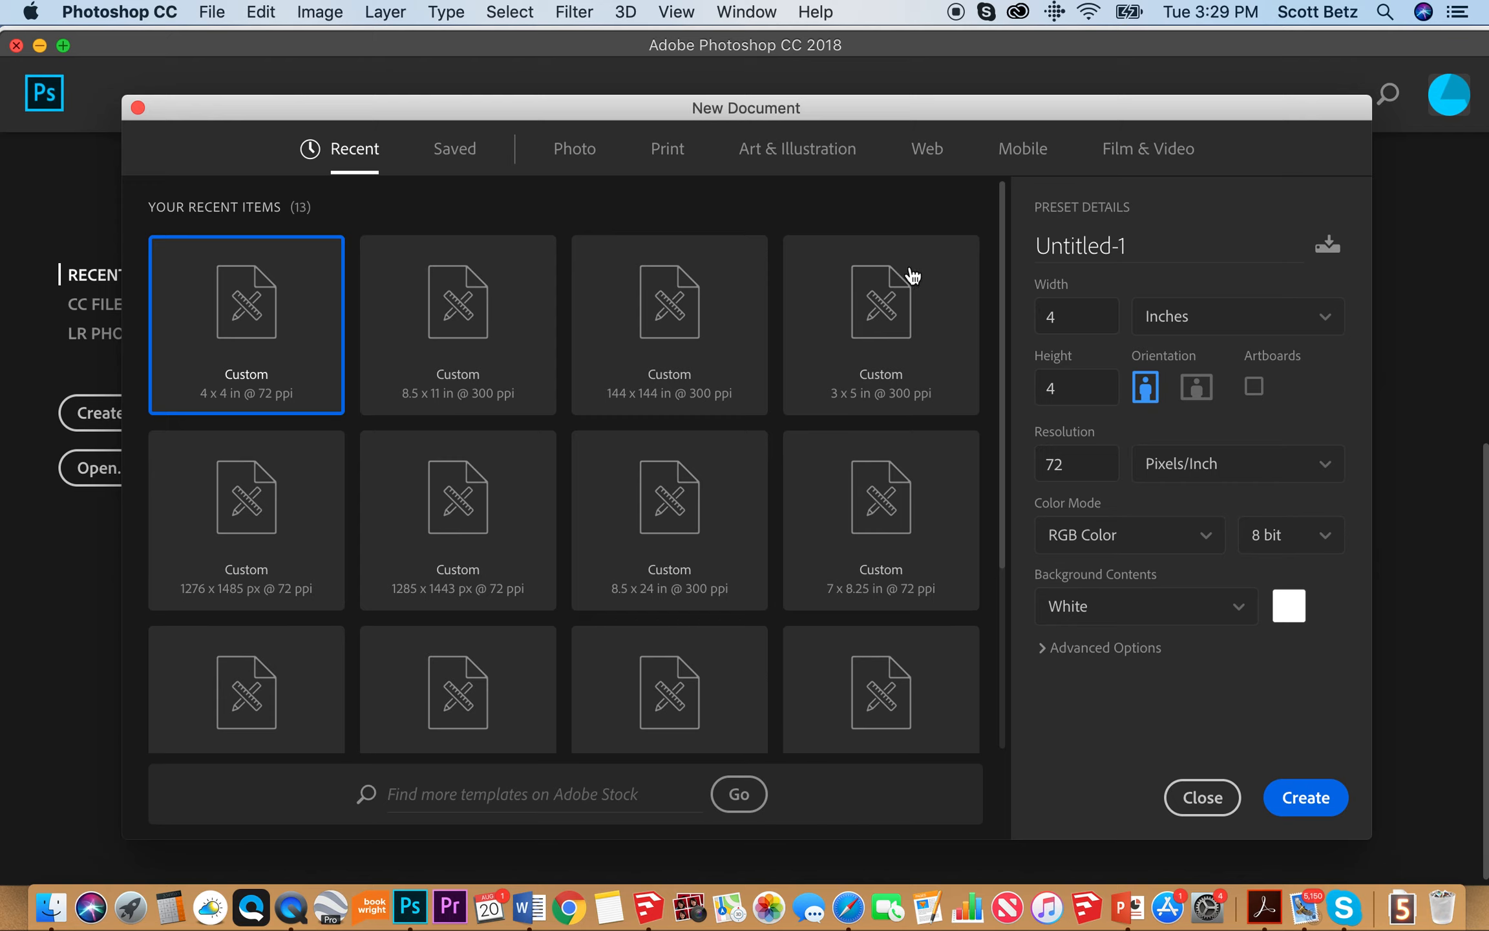
double_click(1156, 246)
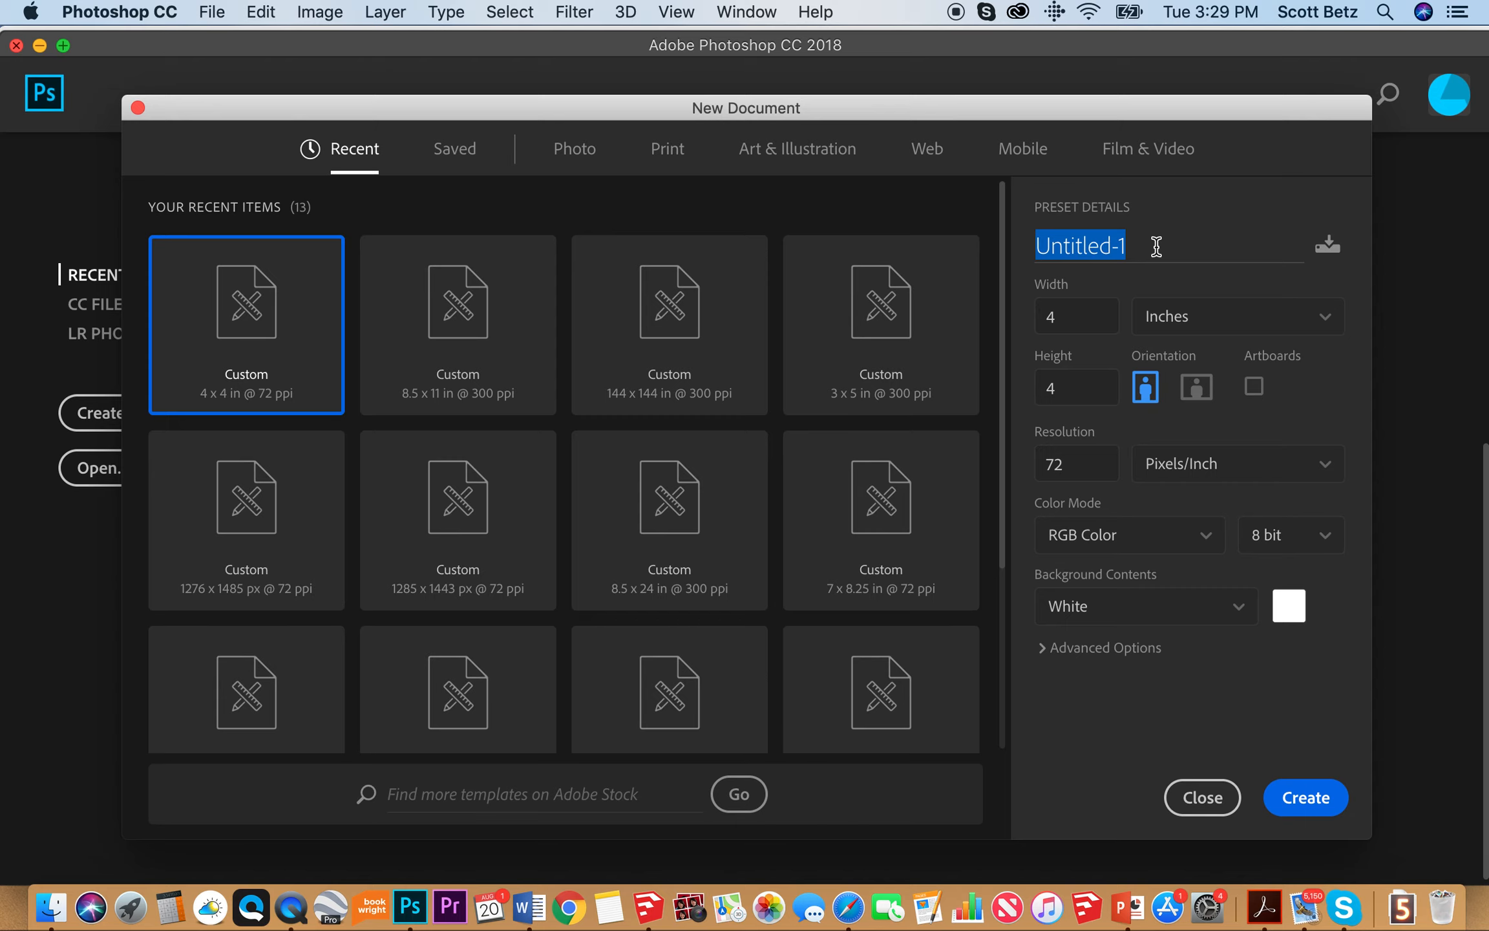
type("2d")
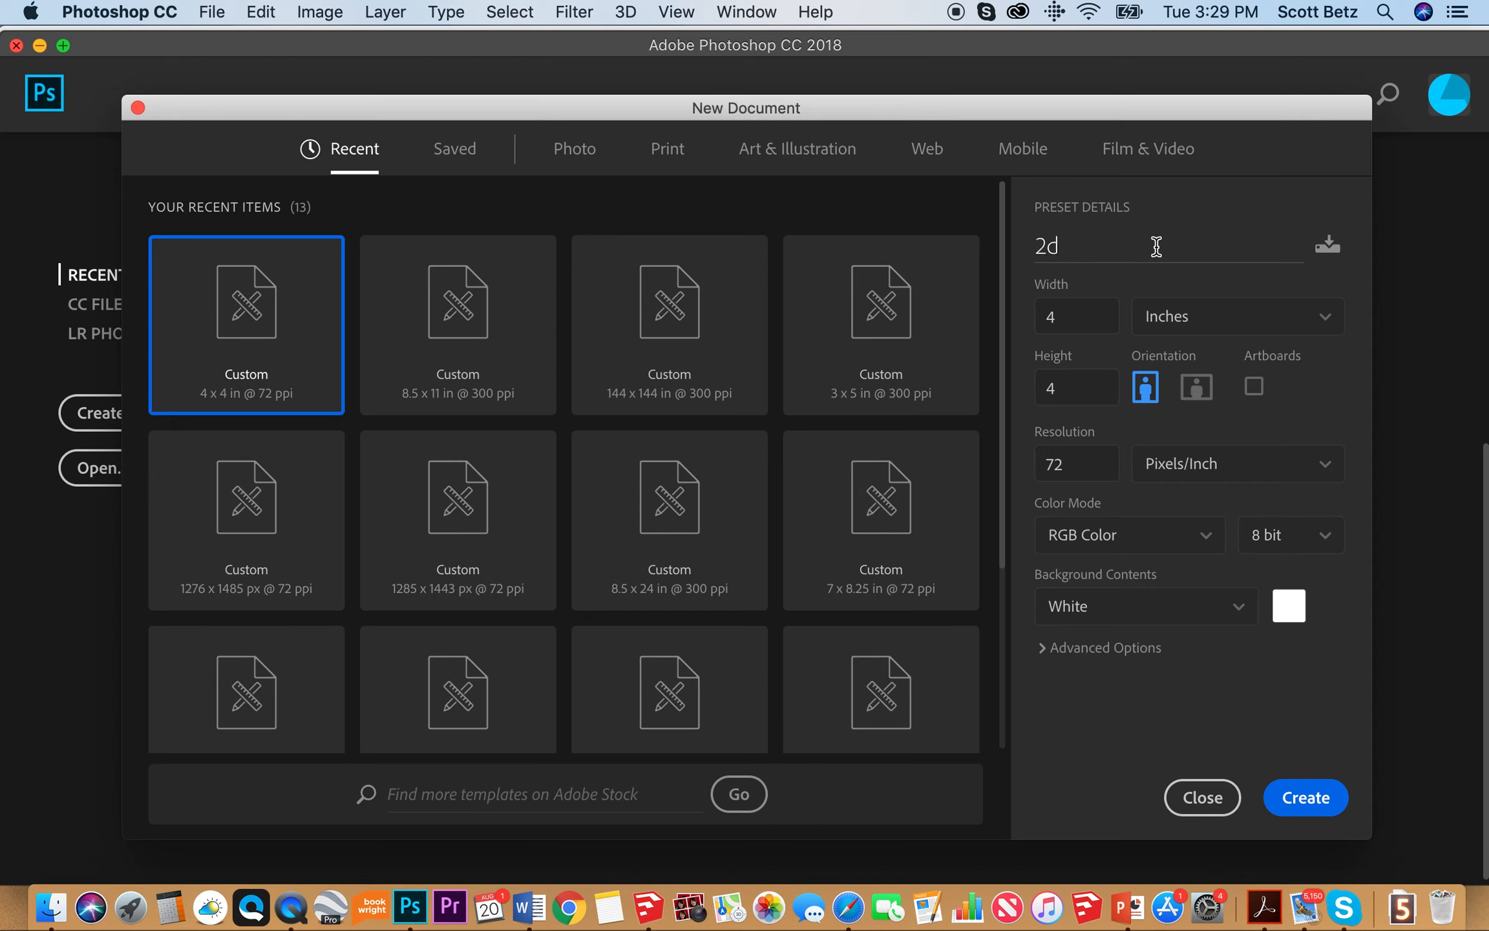
type("assignment")
type("v1")
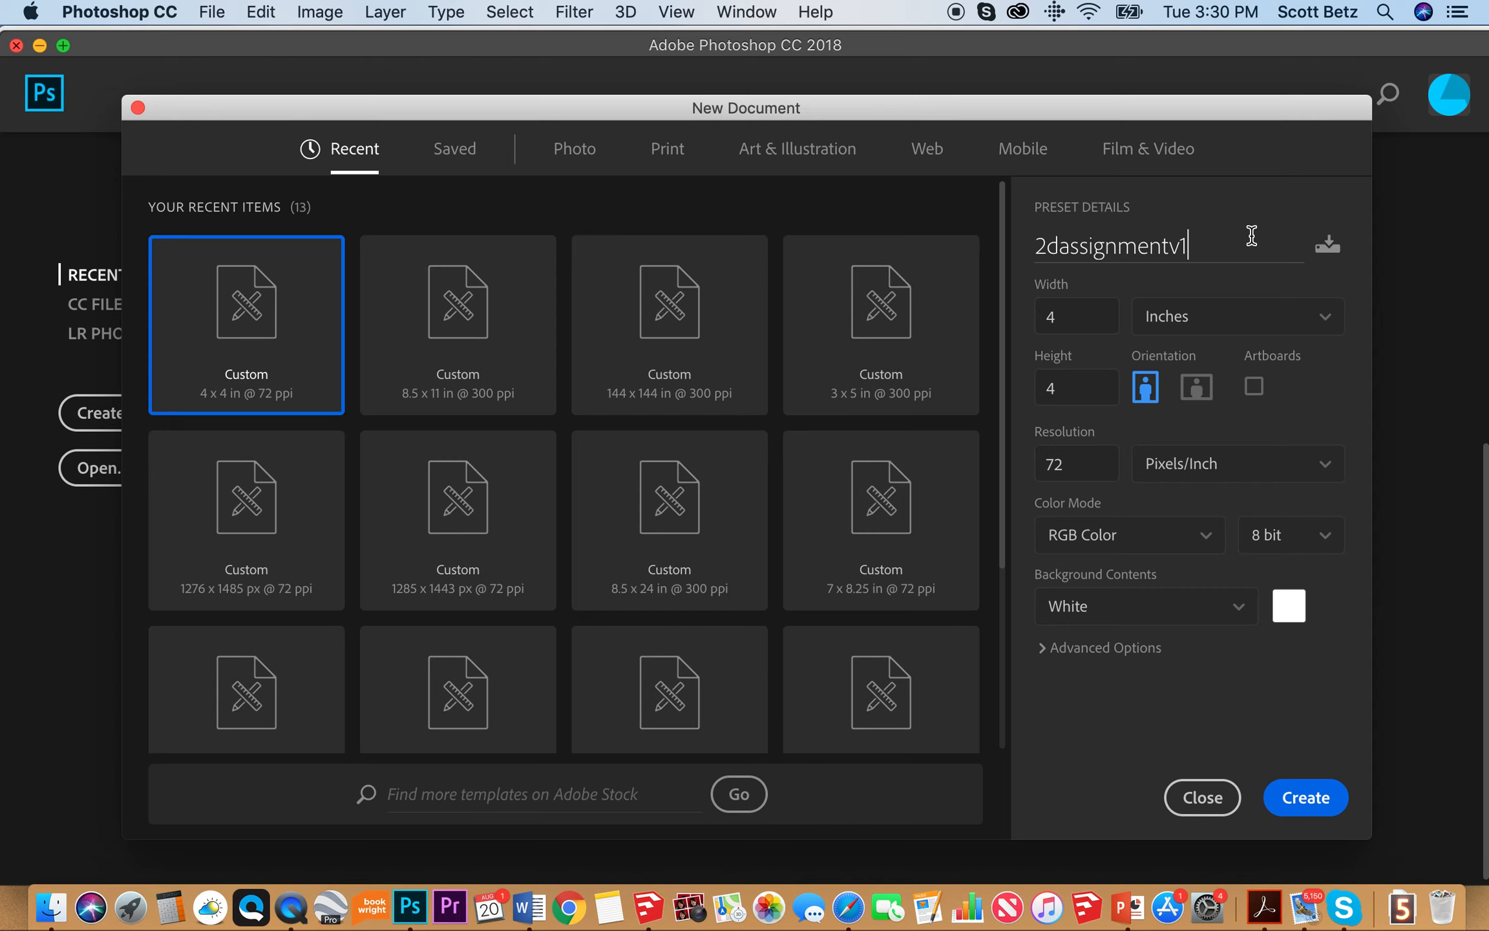
type("betz")
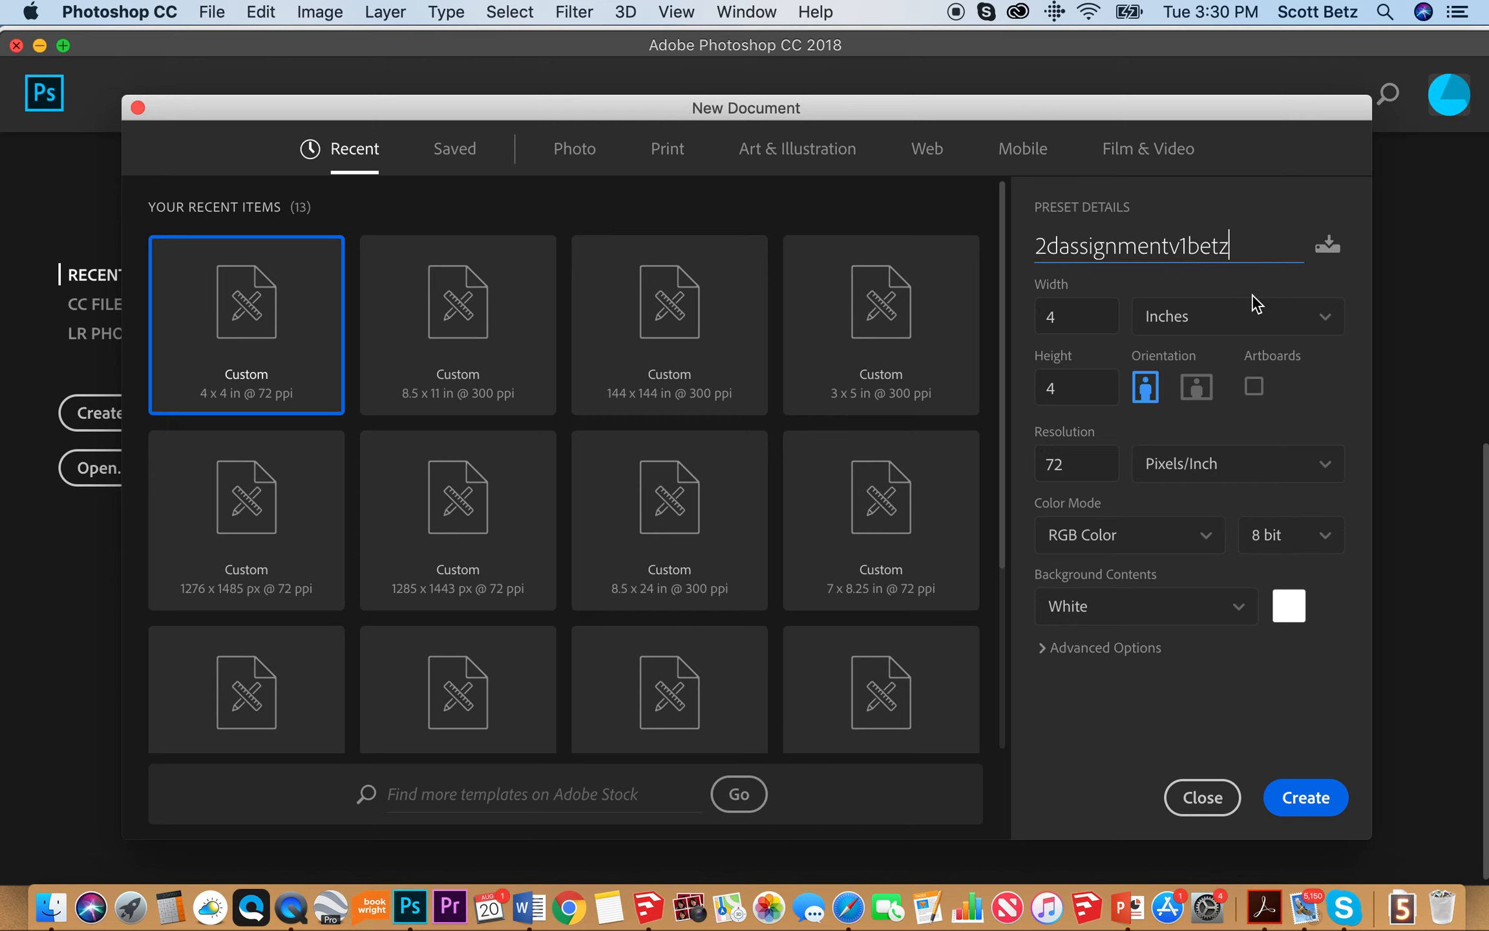
- Set the new document's width and height to 6 inches each, keeping inches as the unit
left_click(1058, 316)
left_click_drag(1059, 317, 1038, 319)
type("6")
left_click_drag(1074, 386, 1047, 385)
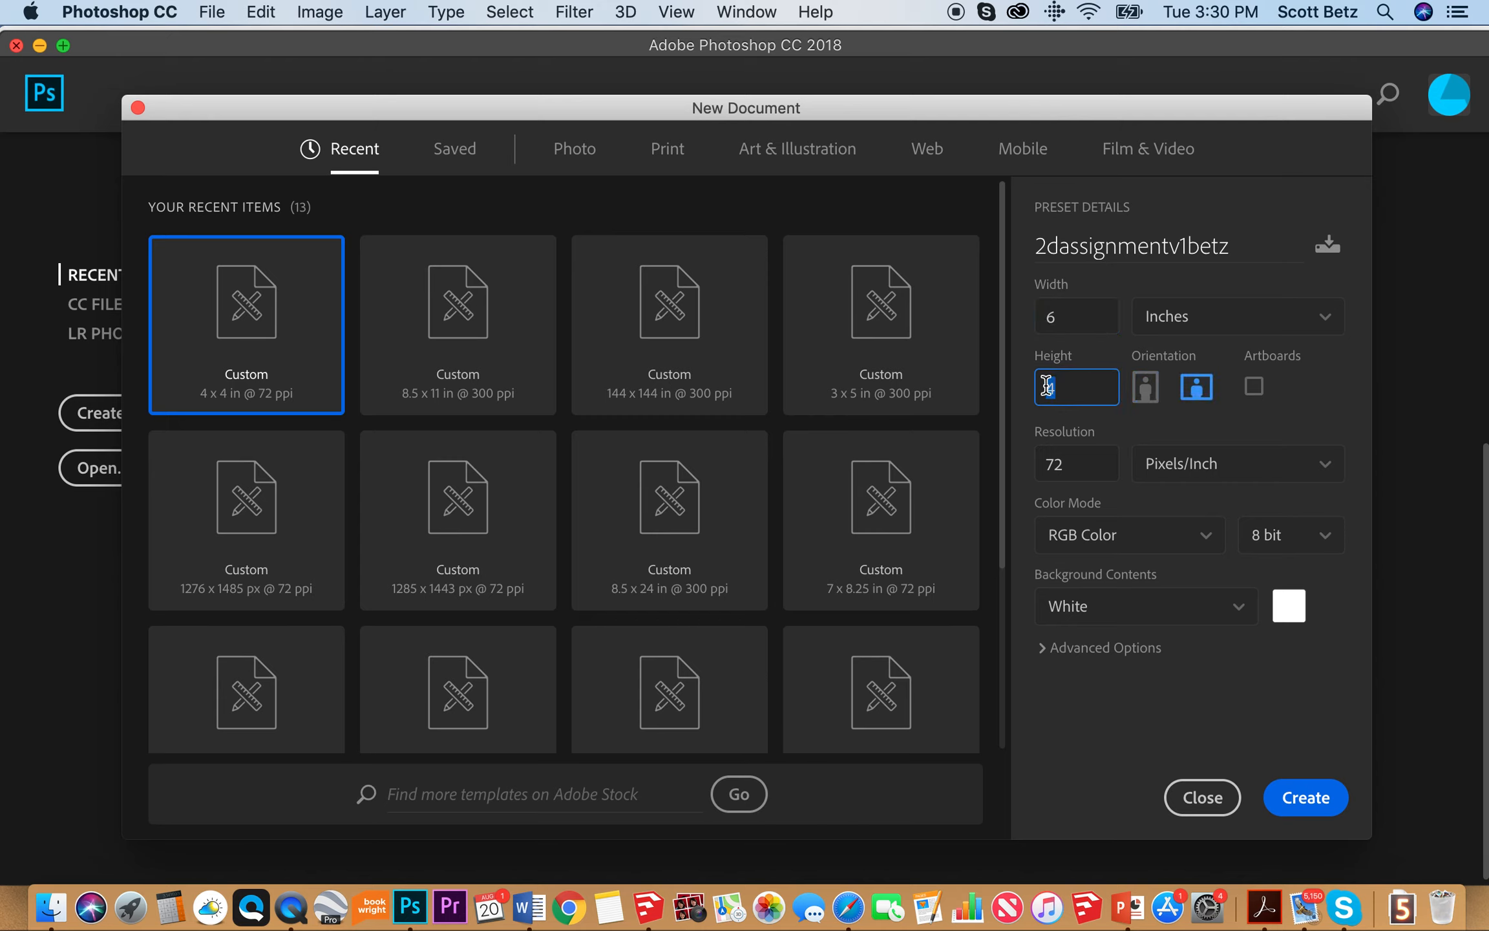
type("6")
left_click(1326, 323)
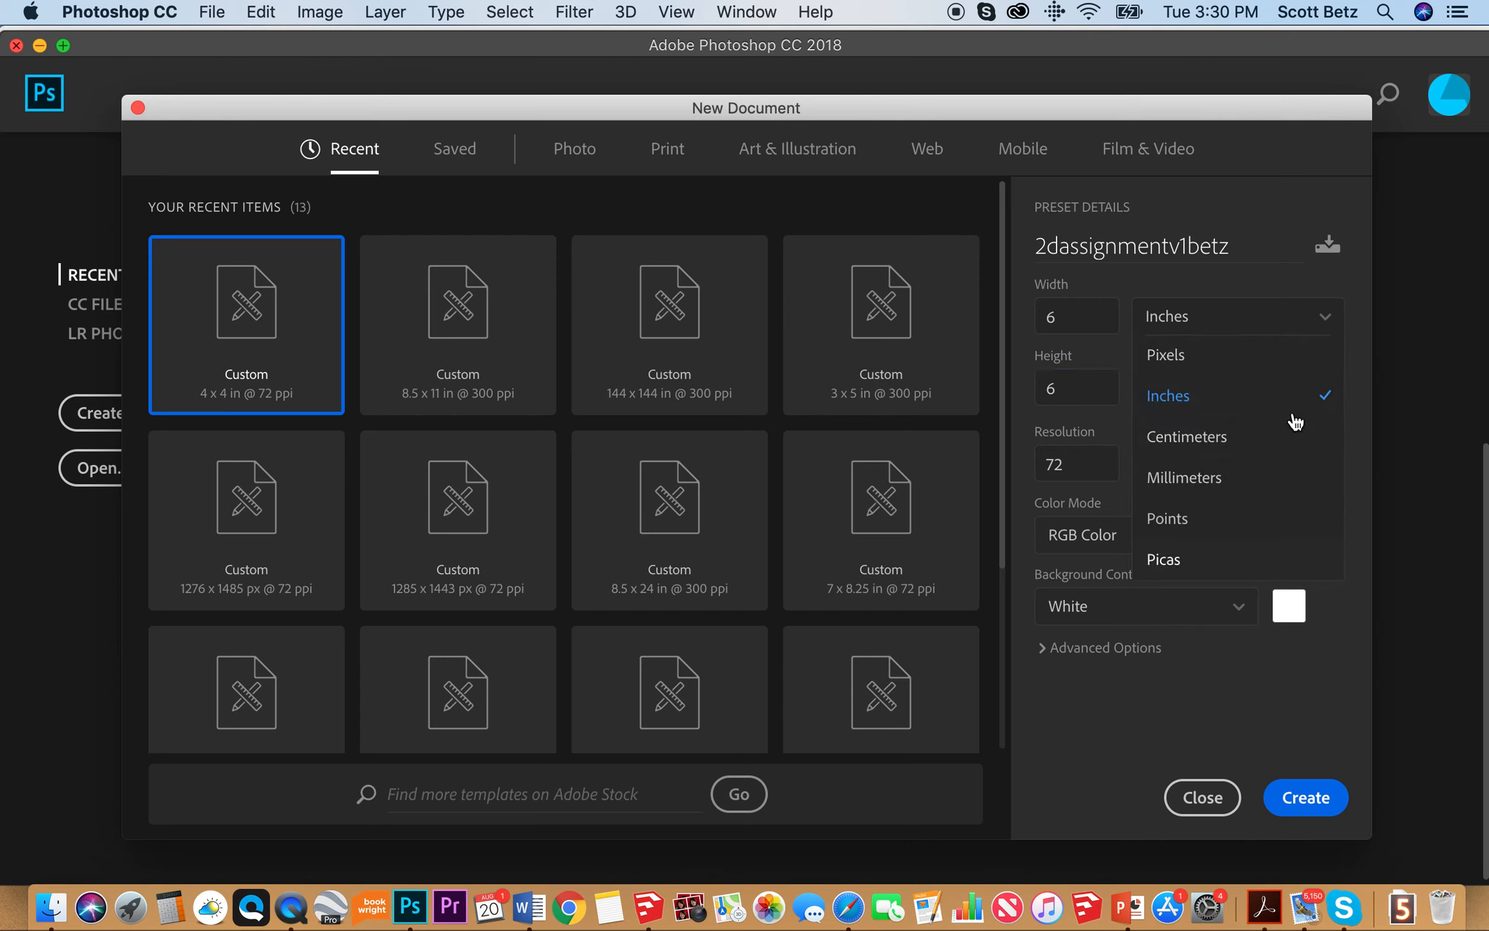
left_click(1357, 268)
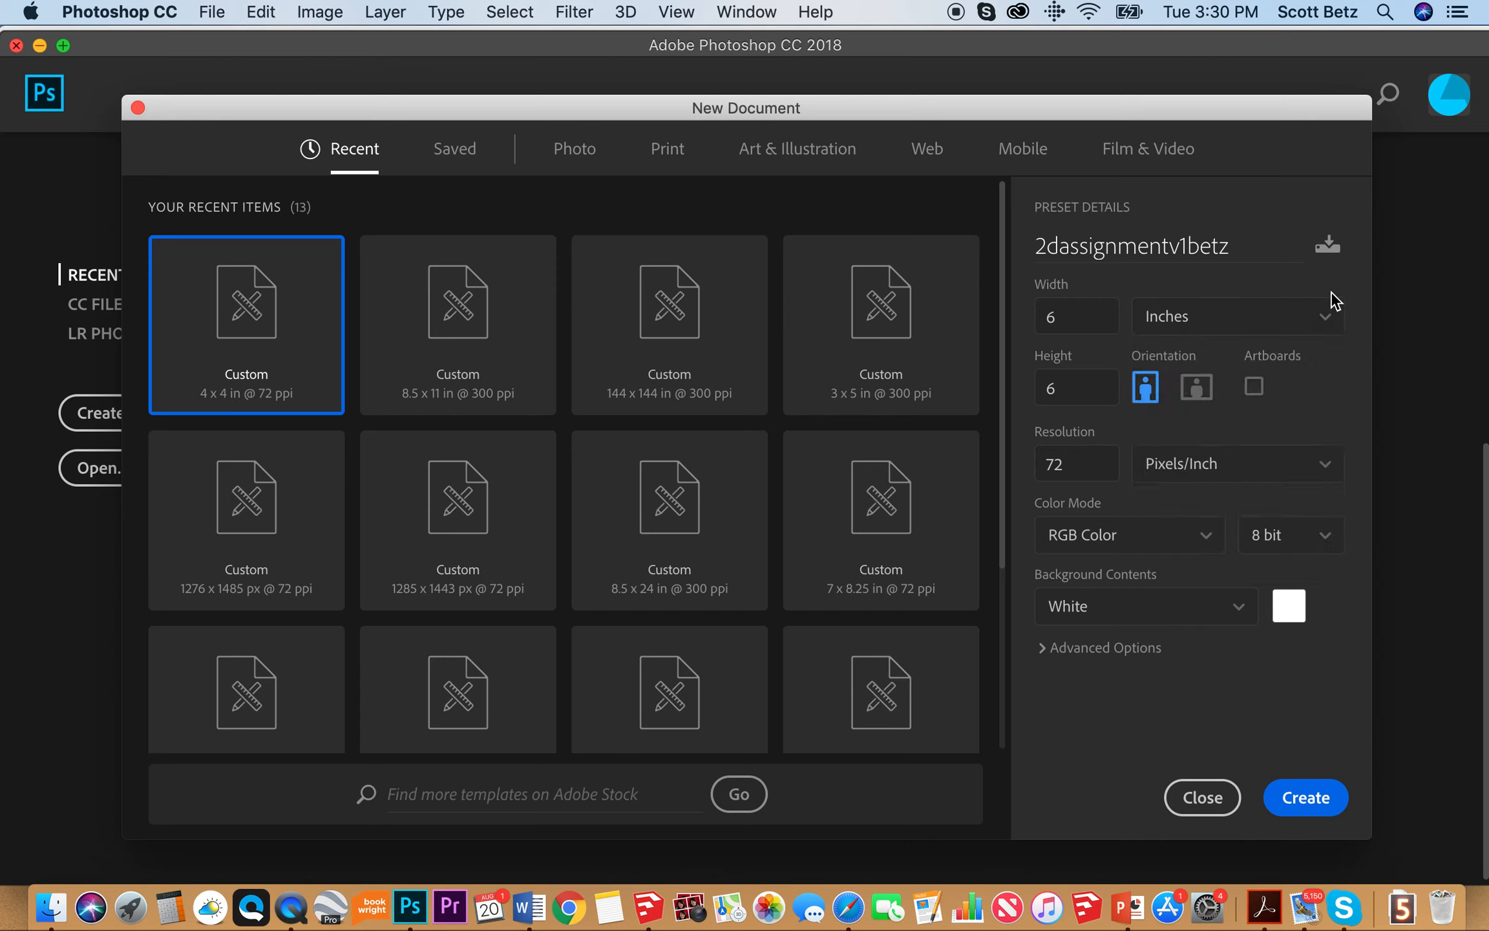
- Try resolutions of 300 and 150 pixels/inch for the new document, and return the value to 72
left_click(1056, 463)
double_click(1057, 464)
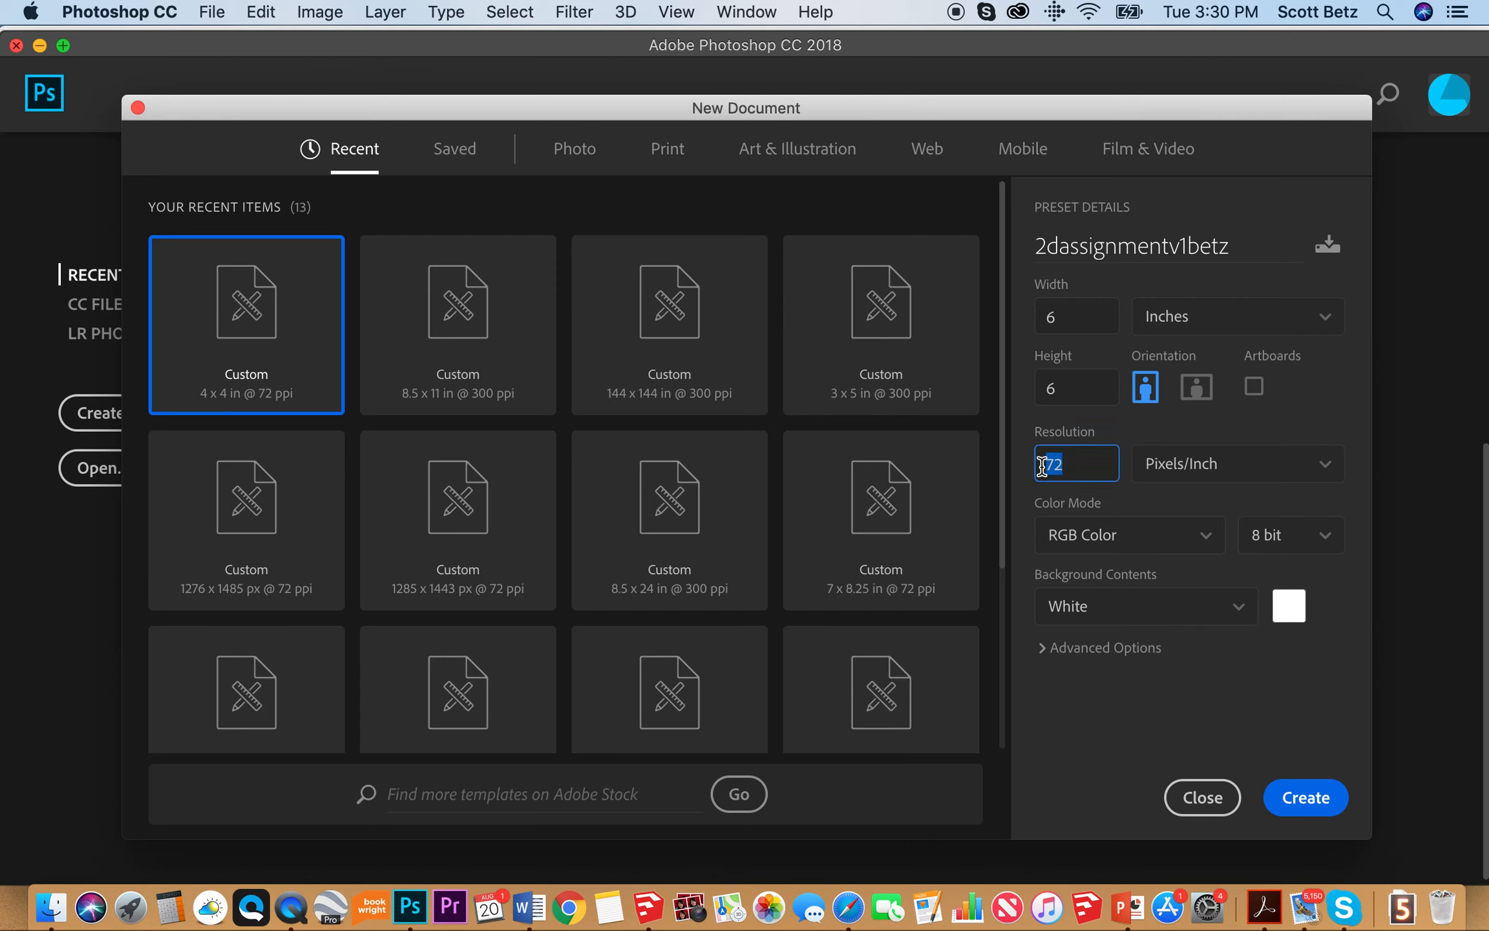
type("300")
left_click_drag(1082, 463, 1043, 465)
type("150")
double_click(1057, 464)
type("72")
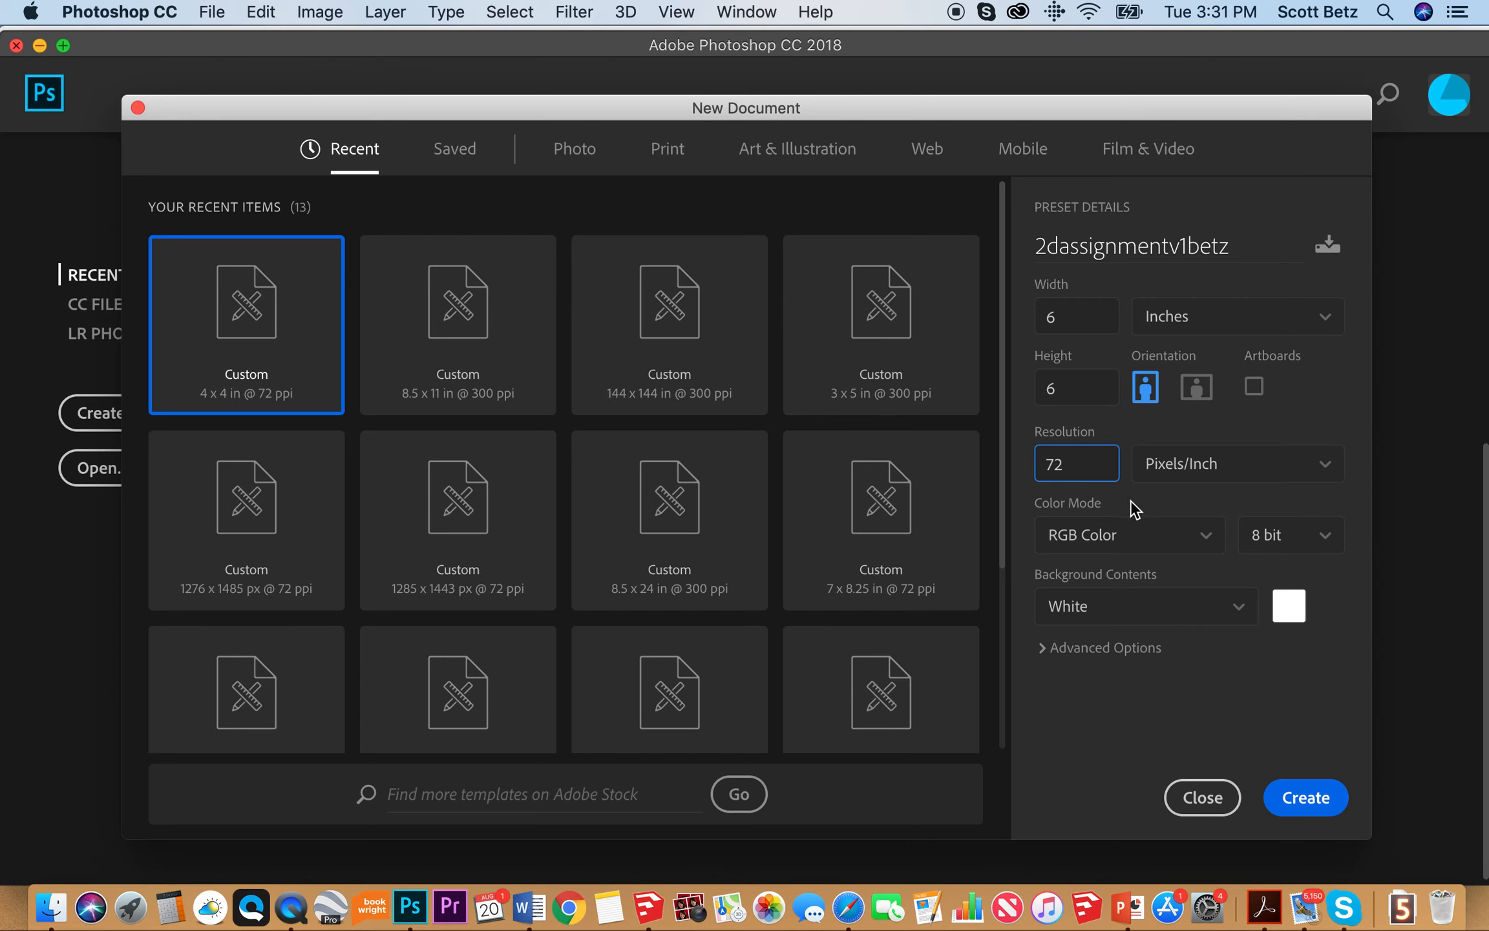
- Try CMYK Color as the new document's color mode, and return it to RGB Color
left_click(1208, 538)
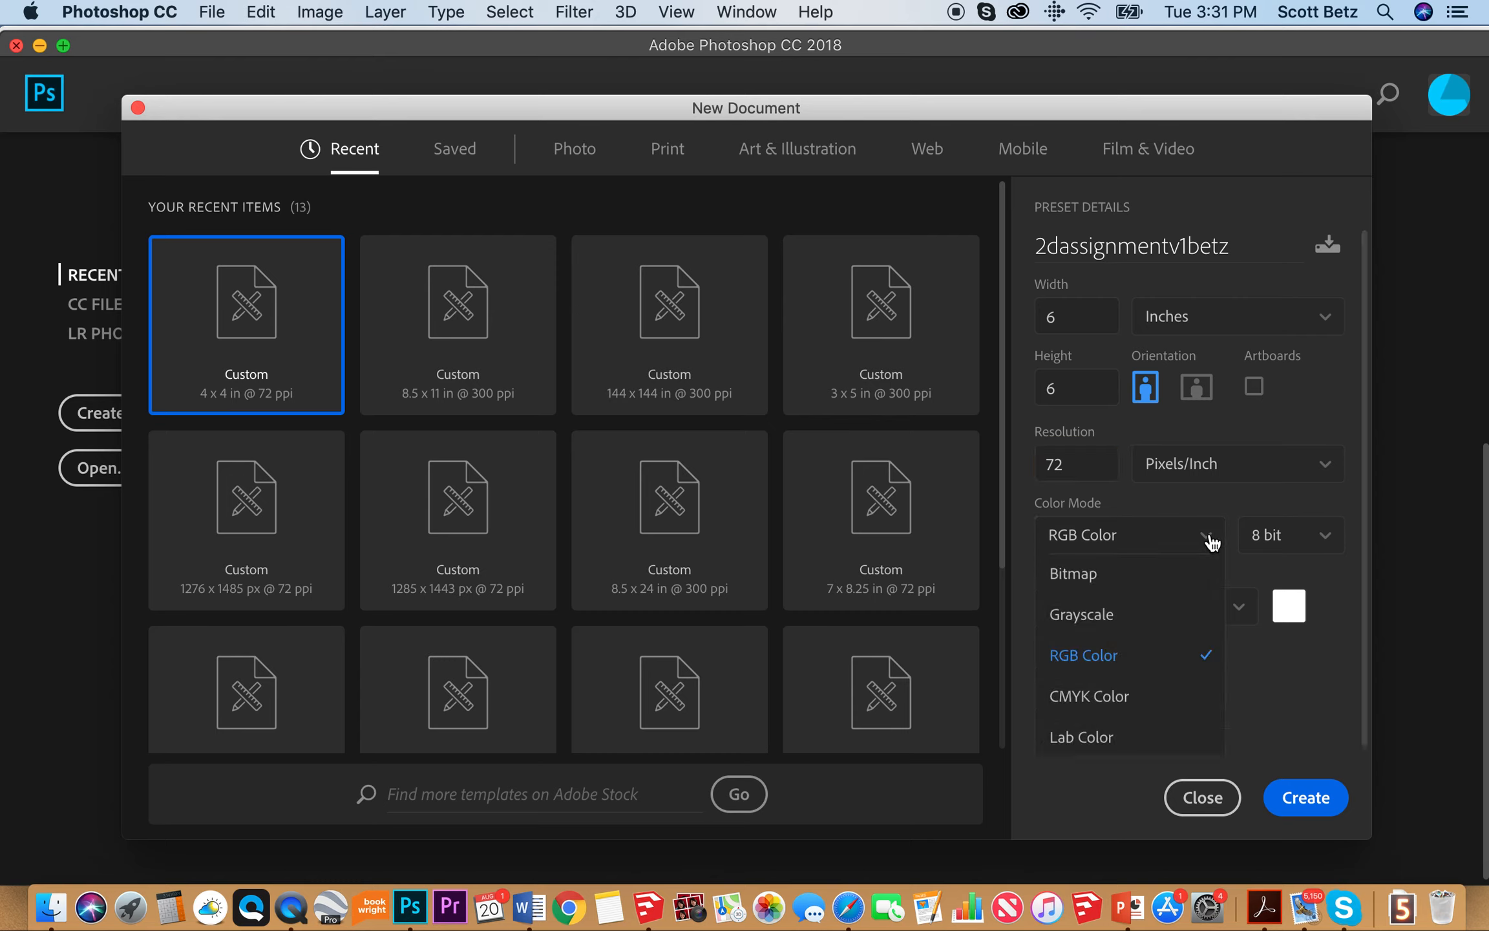
left_click(1089, 697)
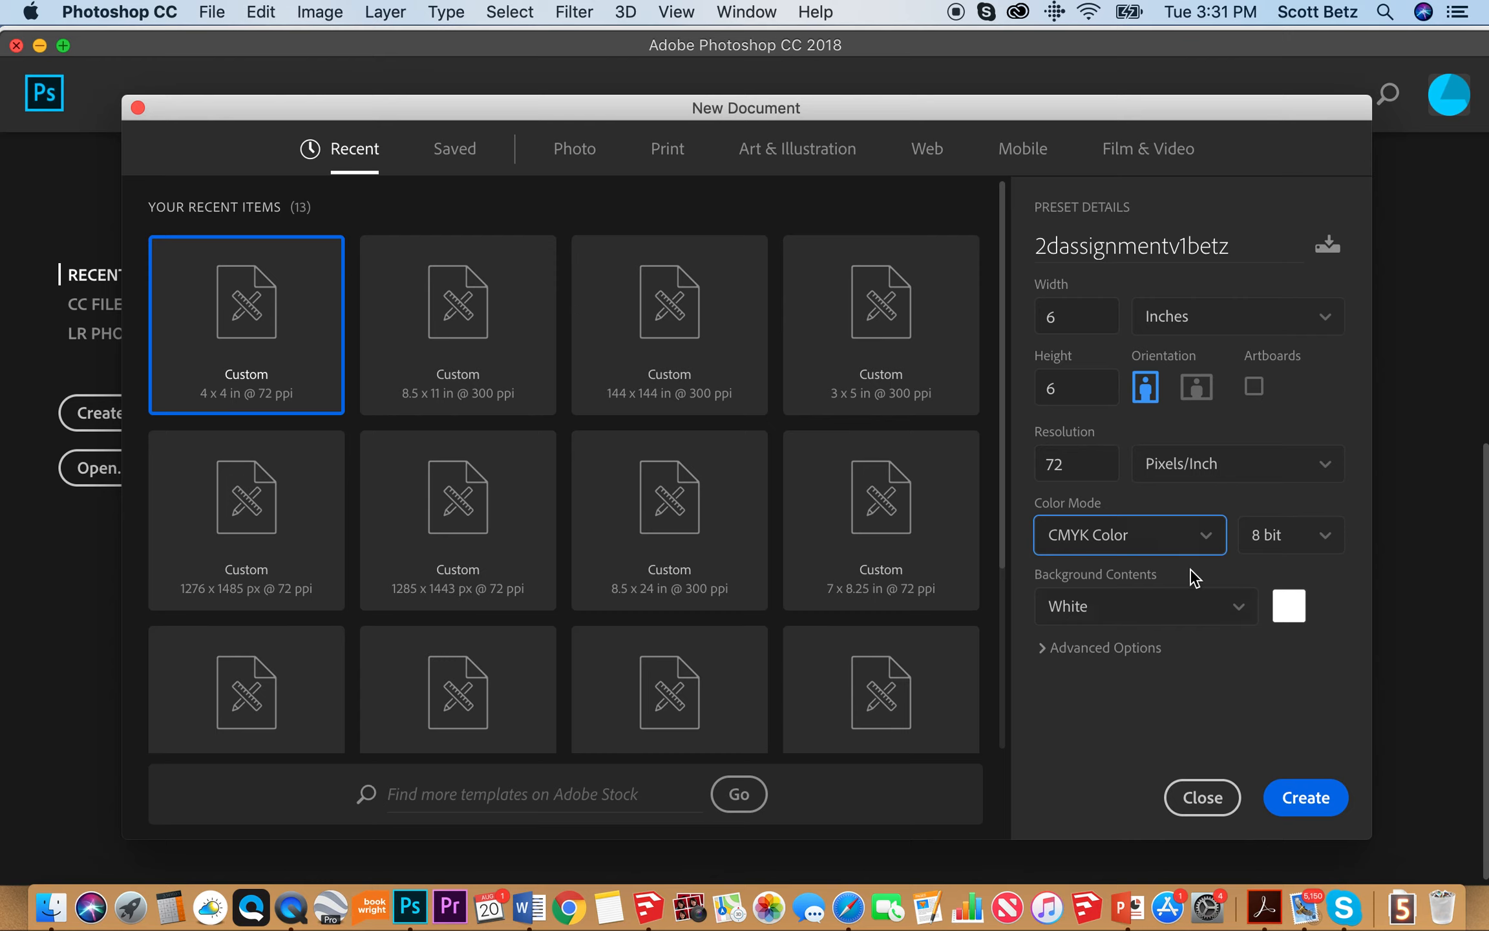
left_click(1206, 536)
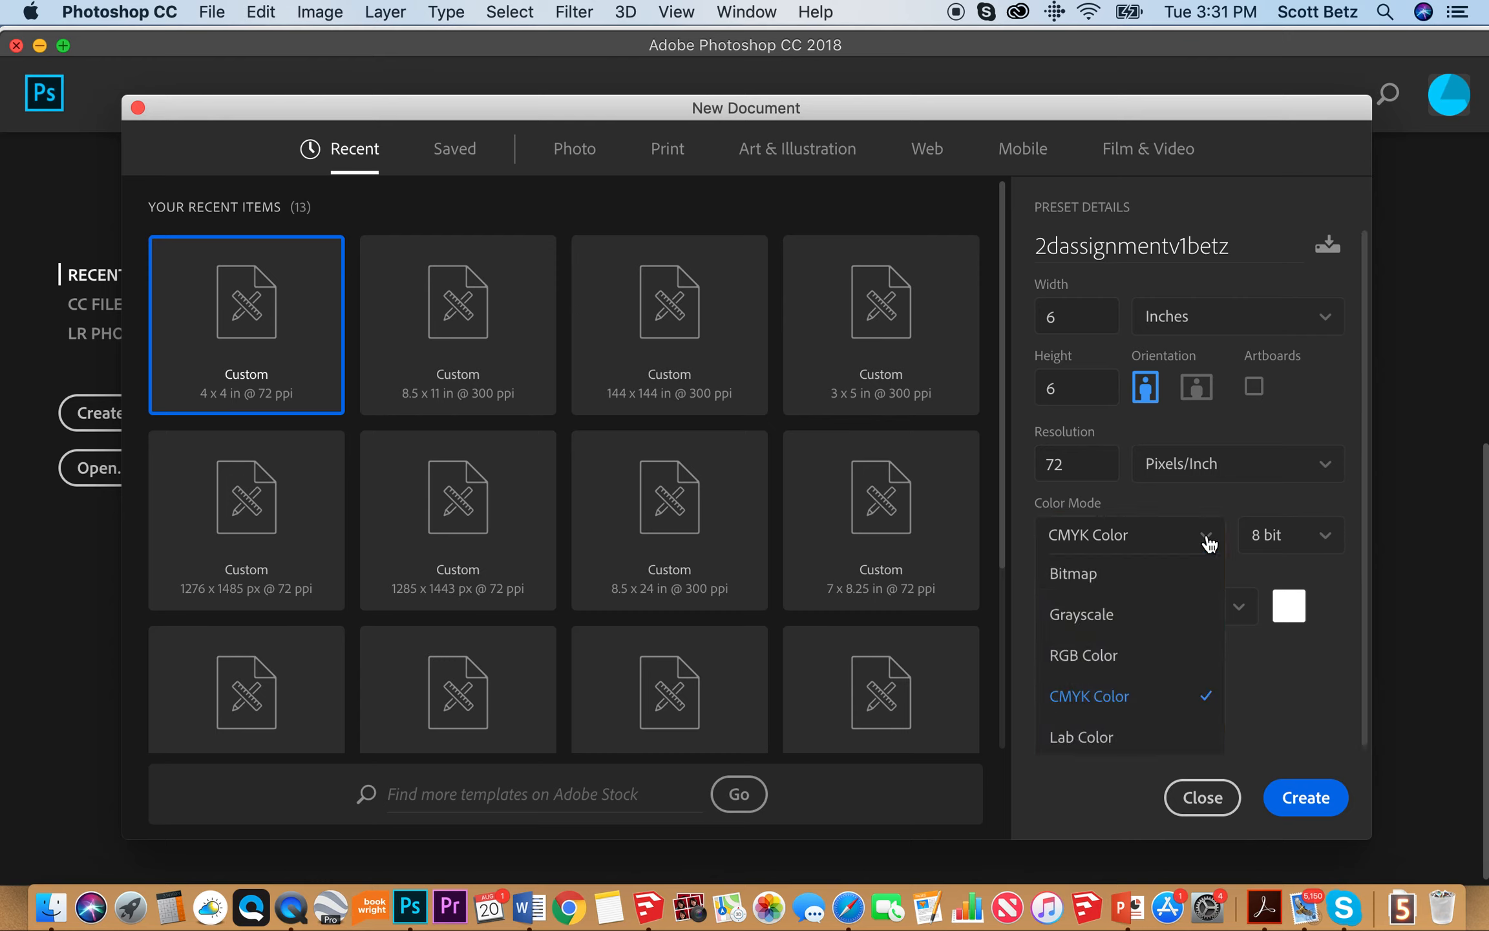
left_click(1067, 656)
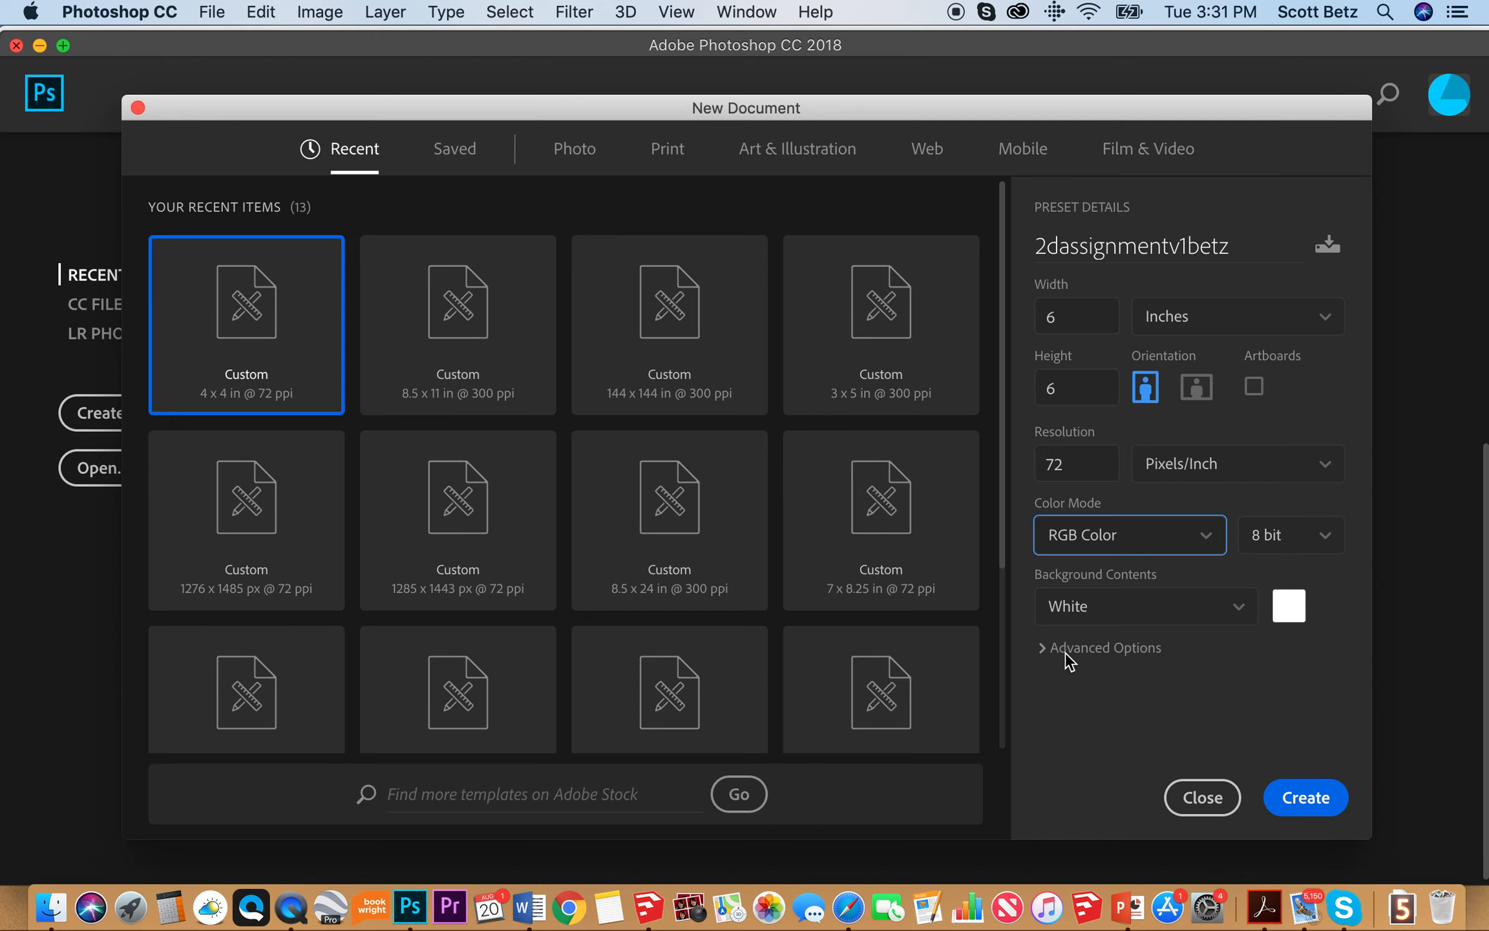
- Check the background contents options, keep White, and create the document
left_click(1242, 613)
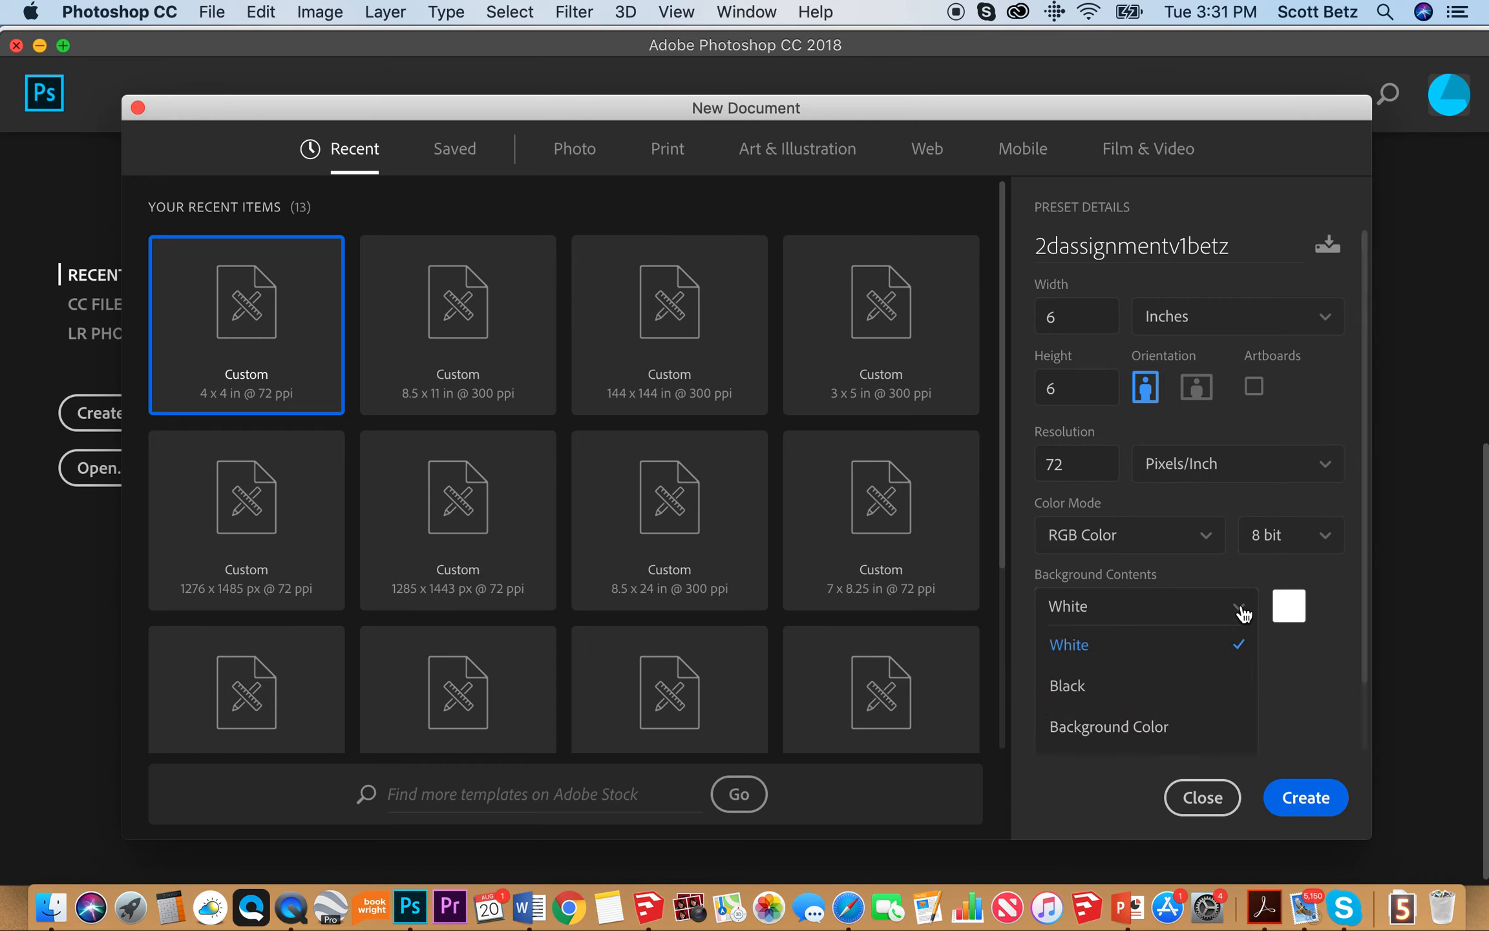
left_click(1301, 694)
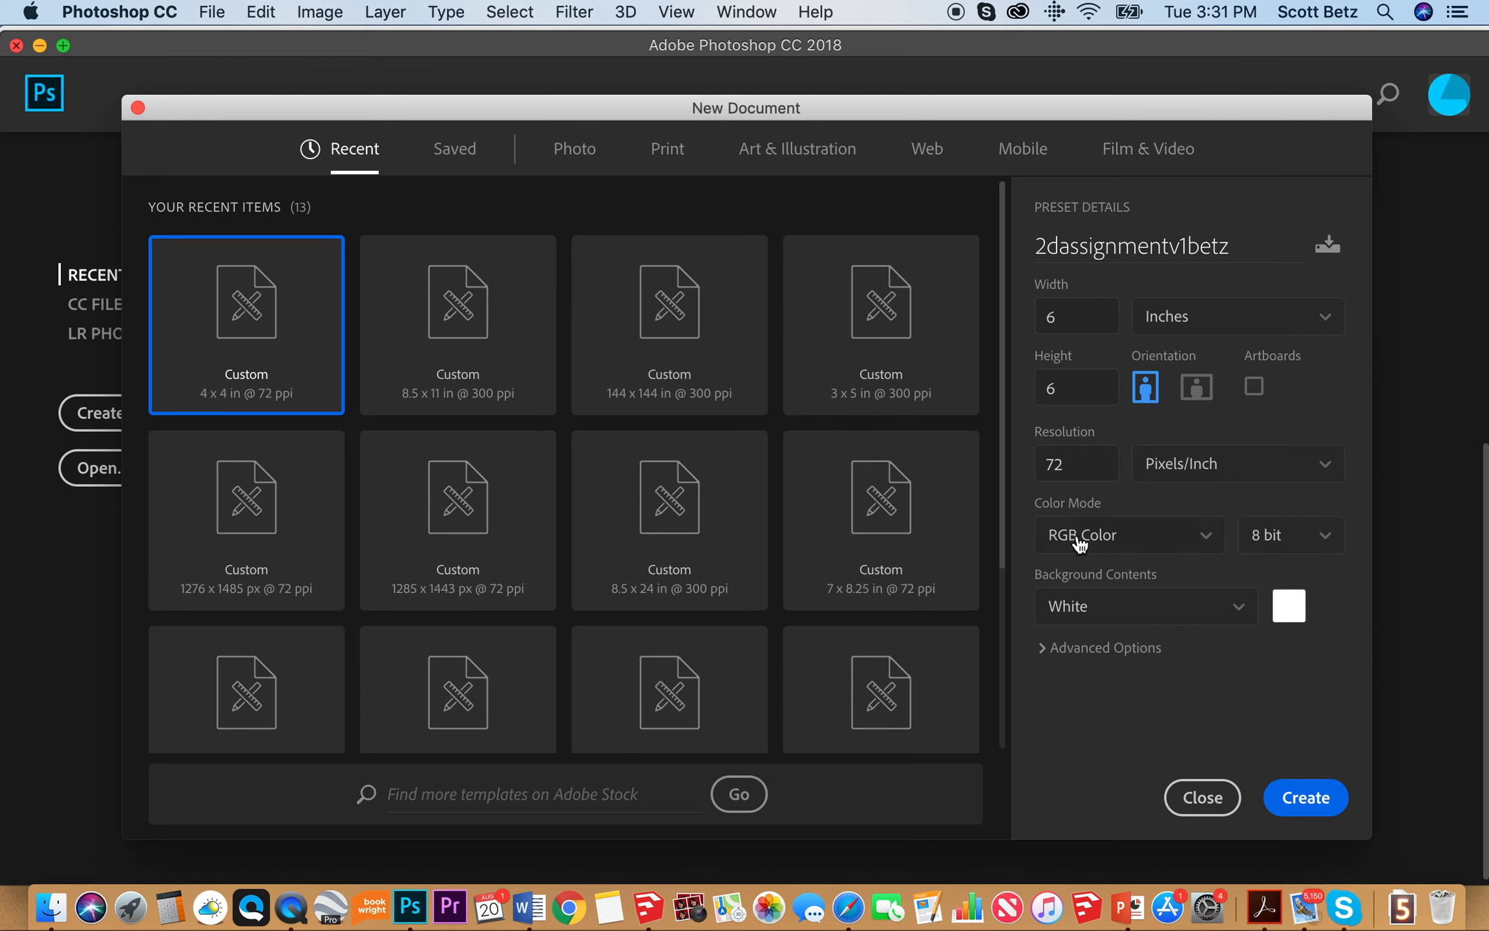
left_click(1304, 797)
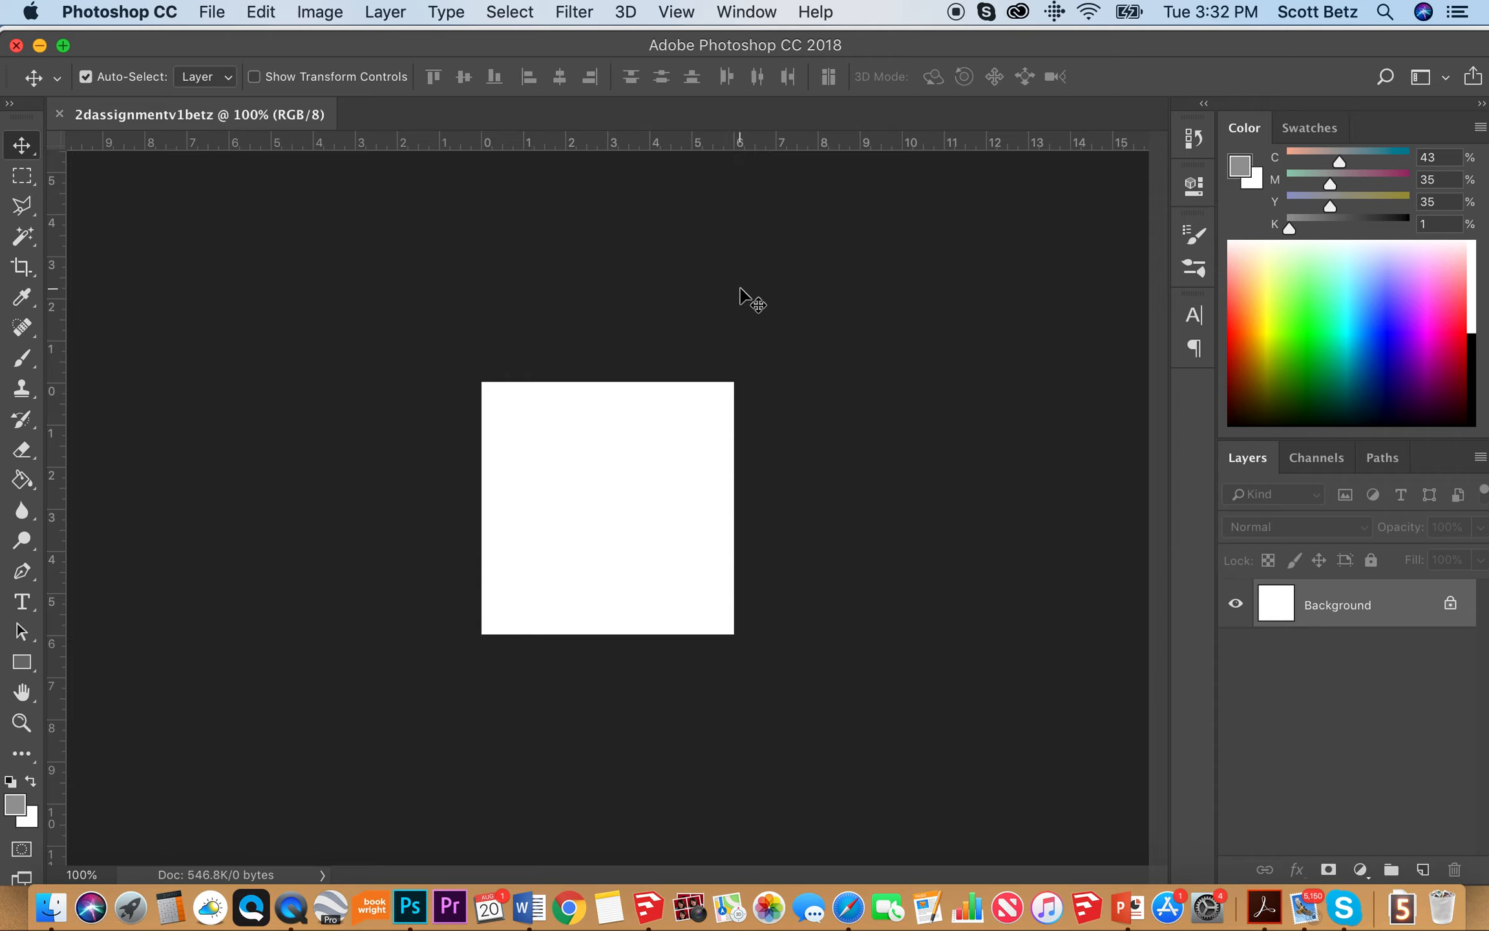
- Zoom the blank canvas in and out between 50% and 300%, ending at 200%
key("super")
key("super+equal")
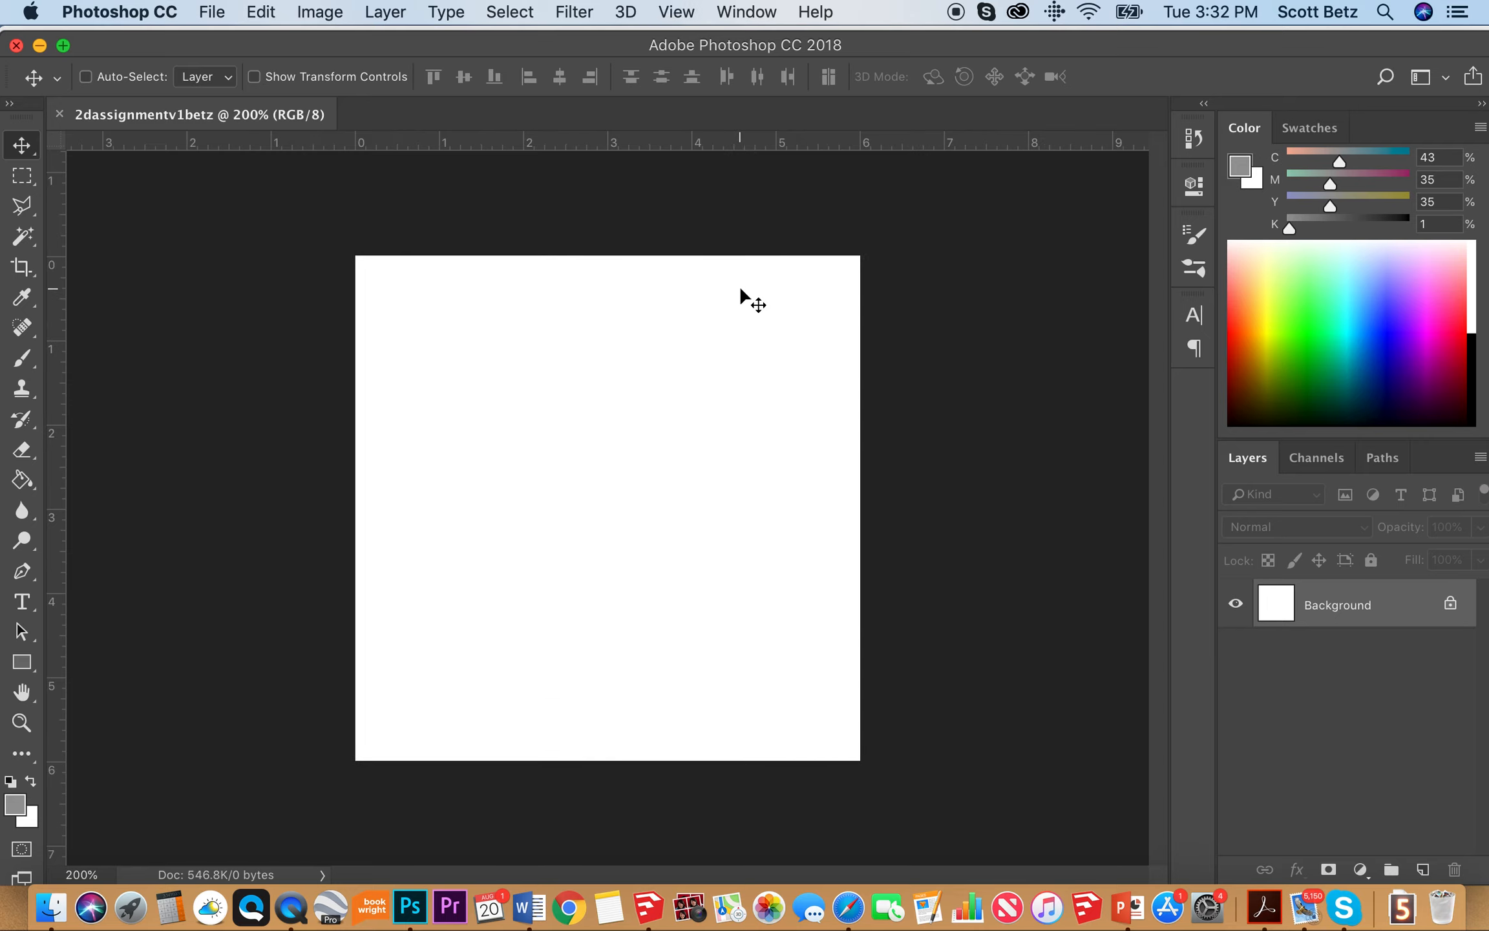
key("super+minus")
key("super+minus")
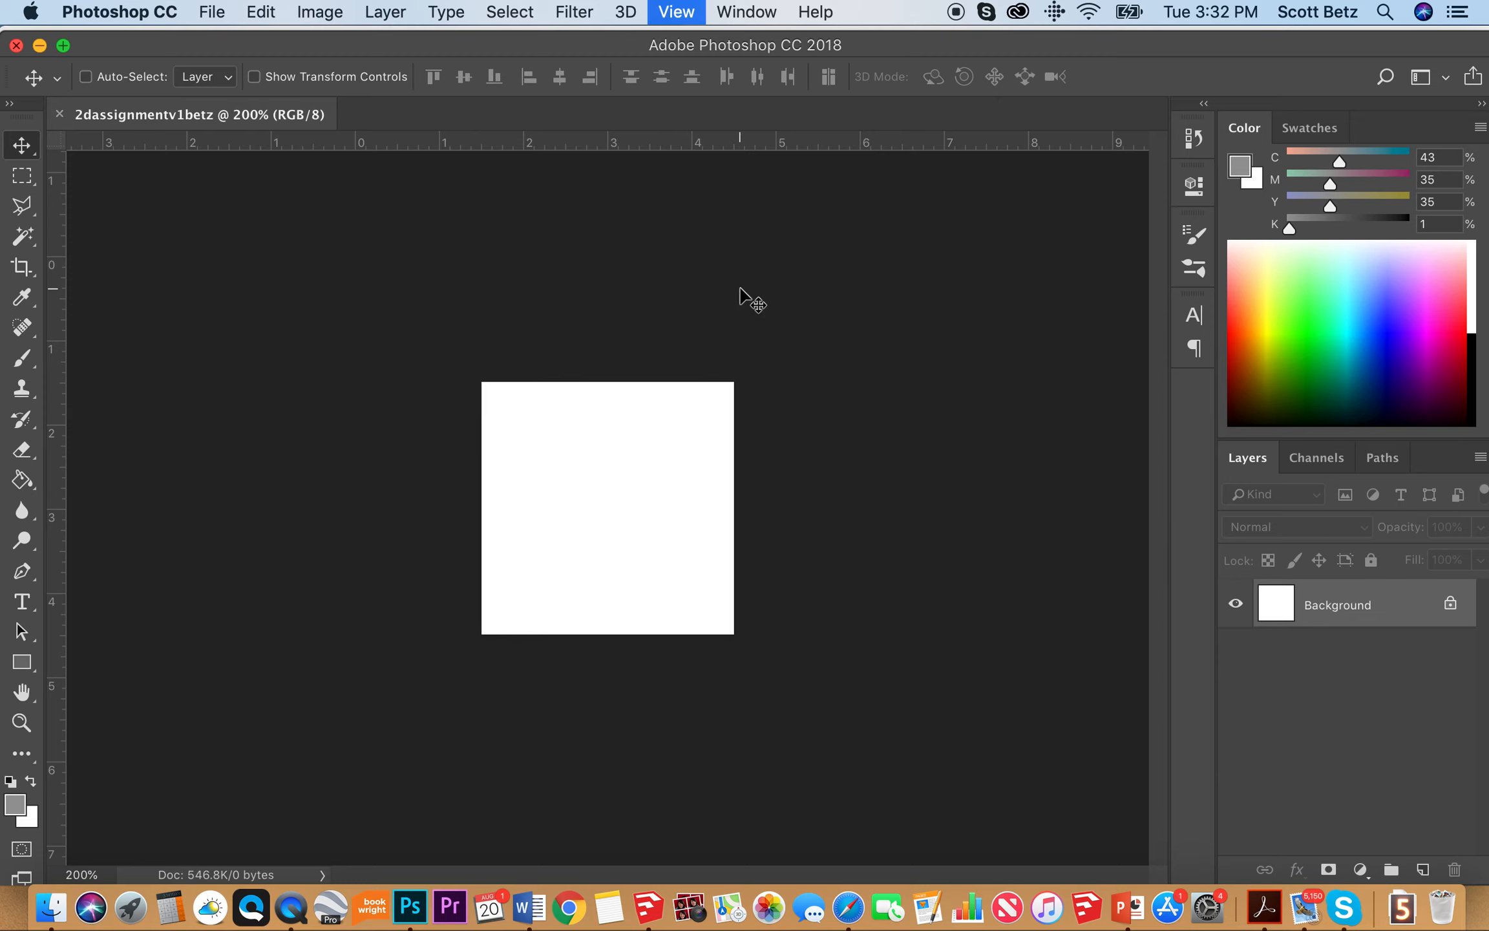
key("super+minus")
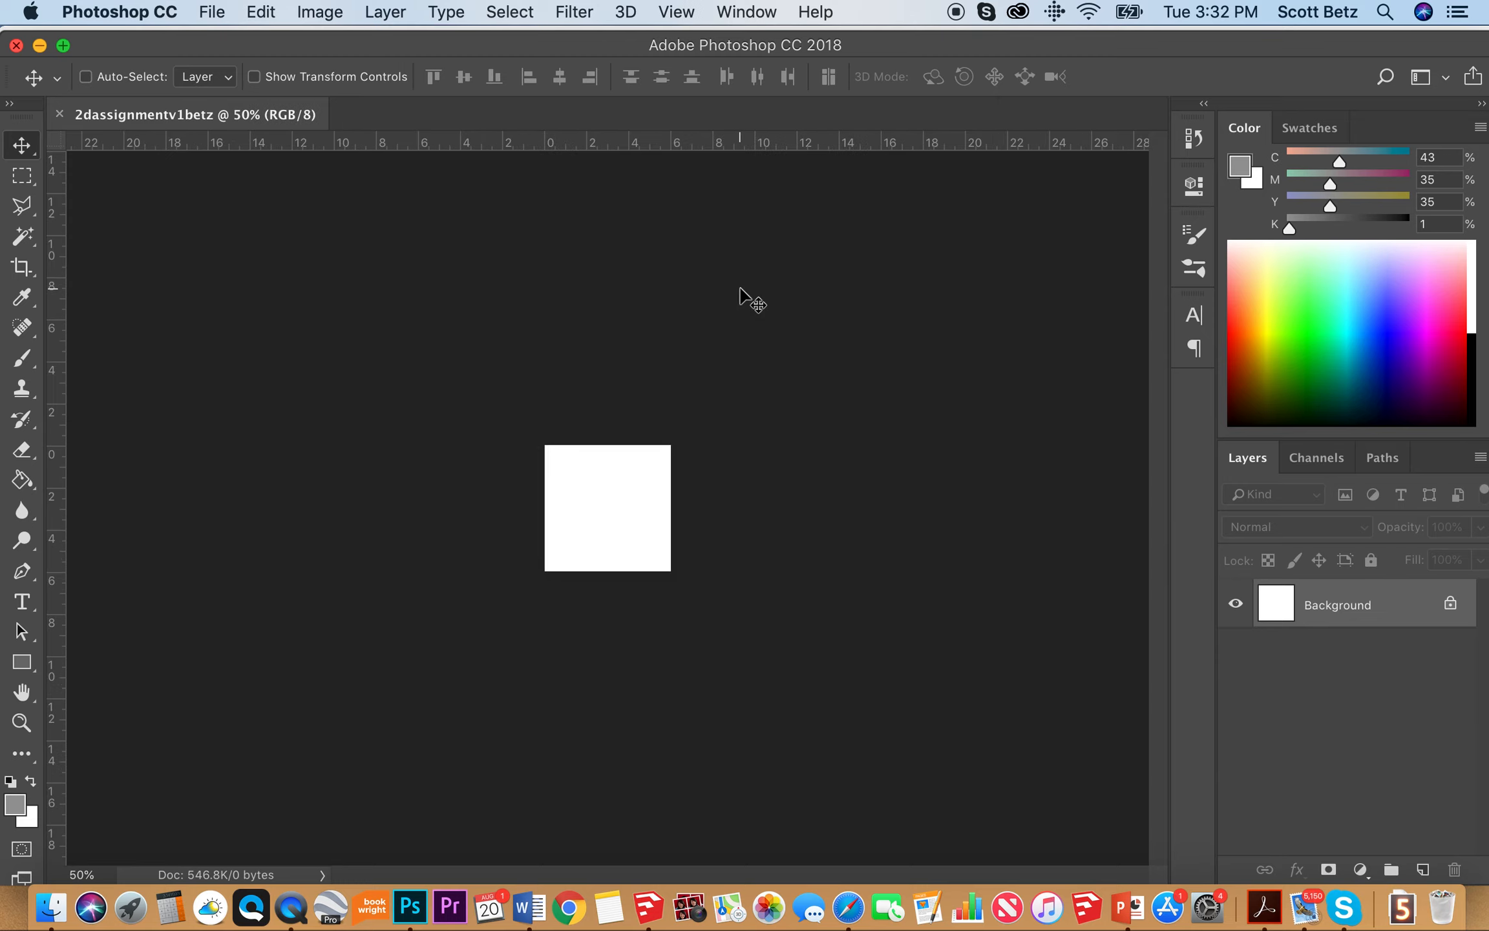
key("super+equal")
key("super+equal")
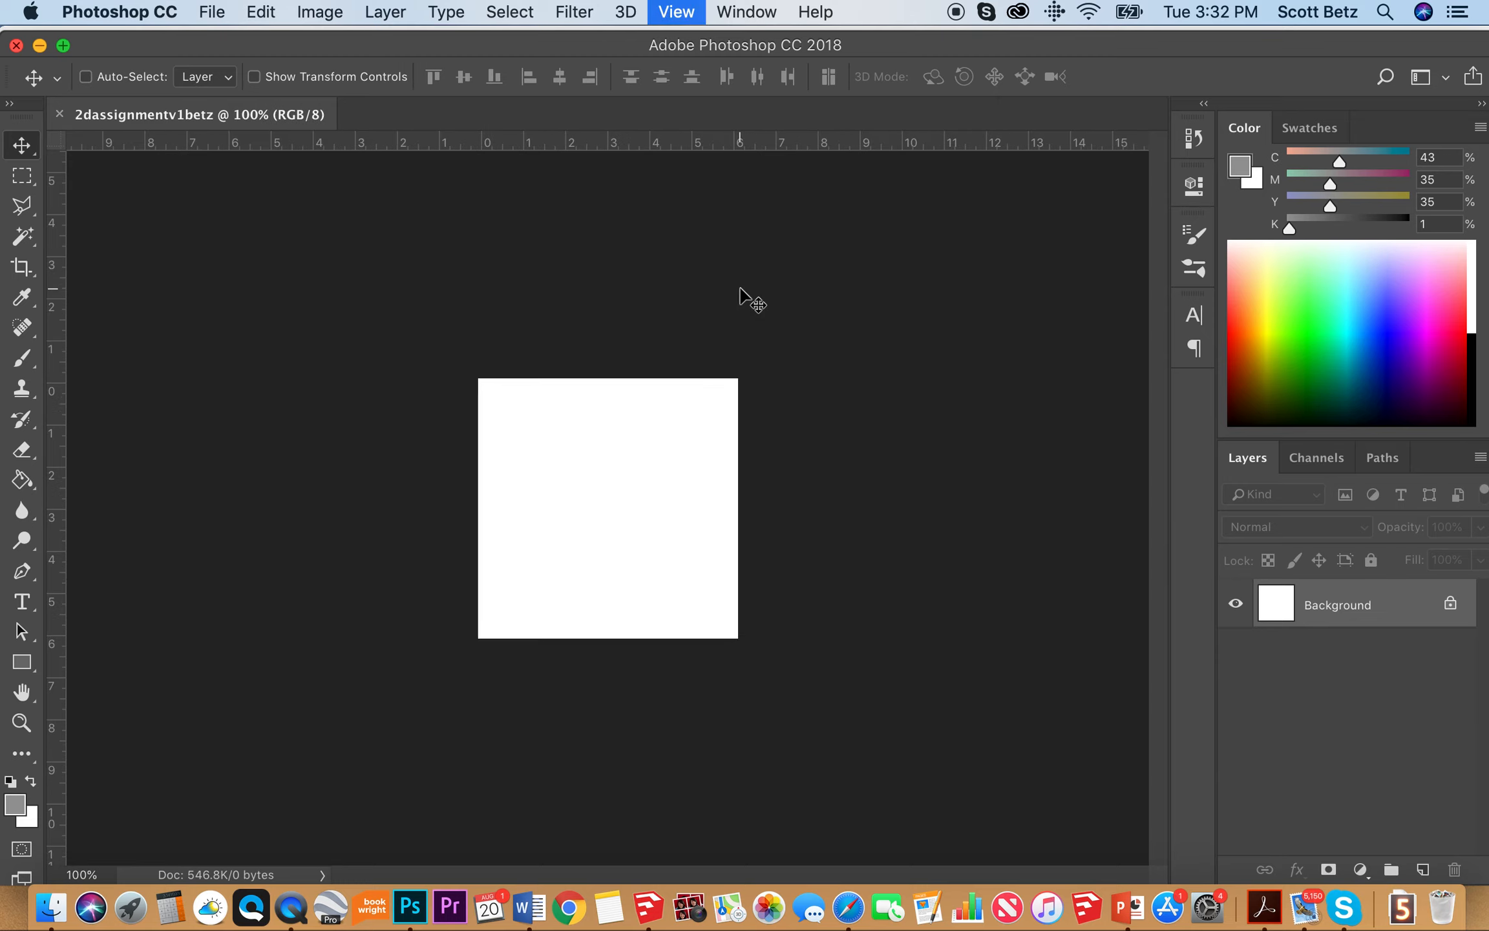
key("super+equal")
key("super+equal")
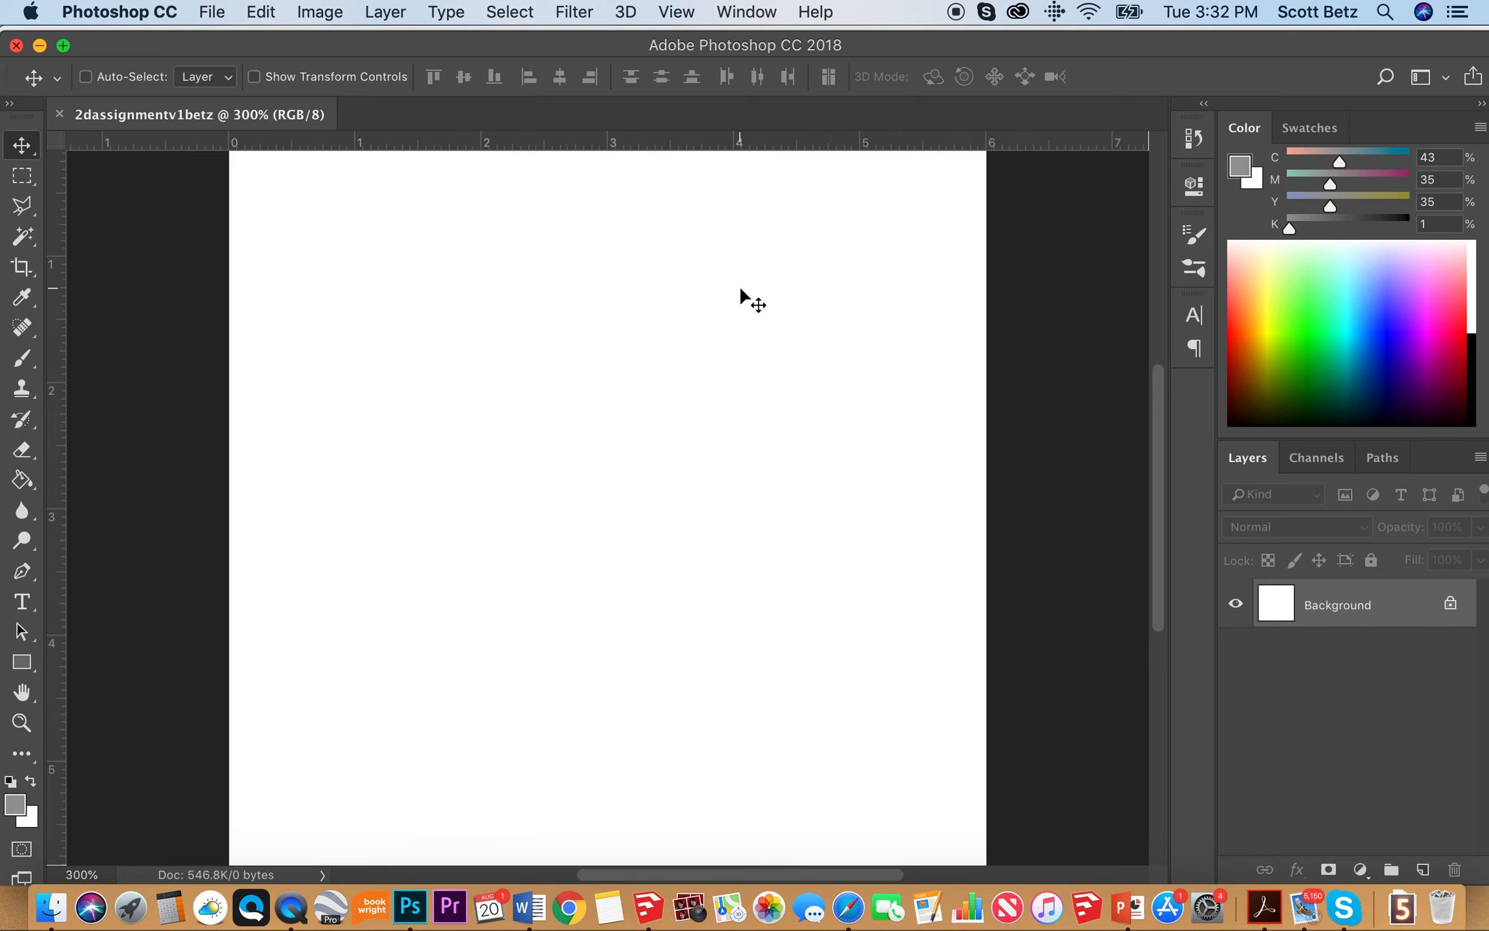
key("super+minus")
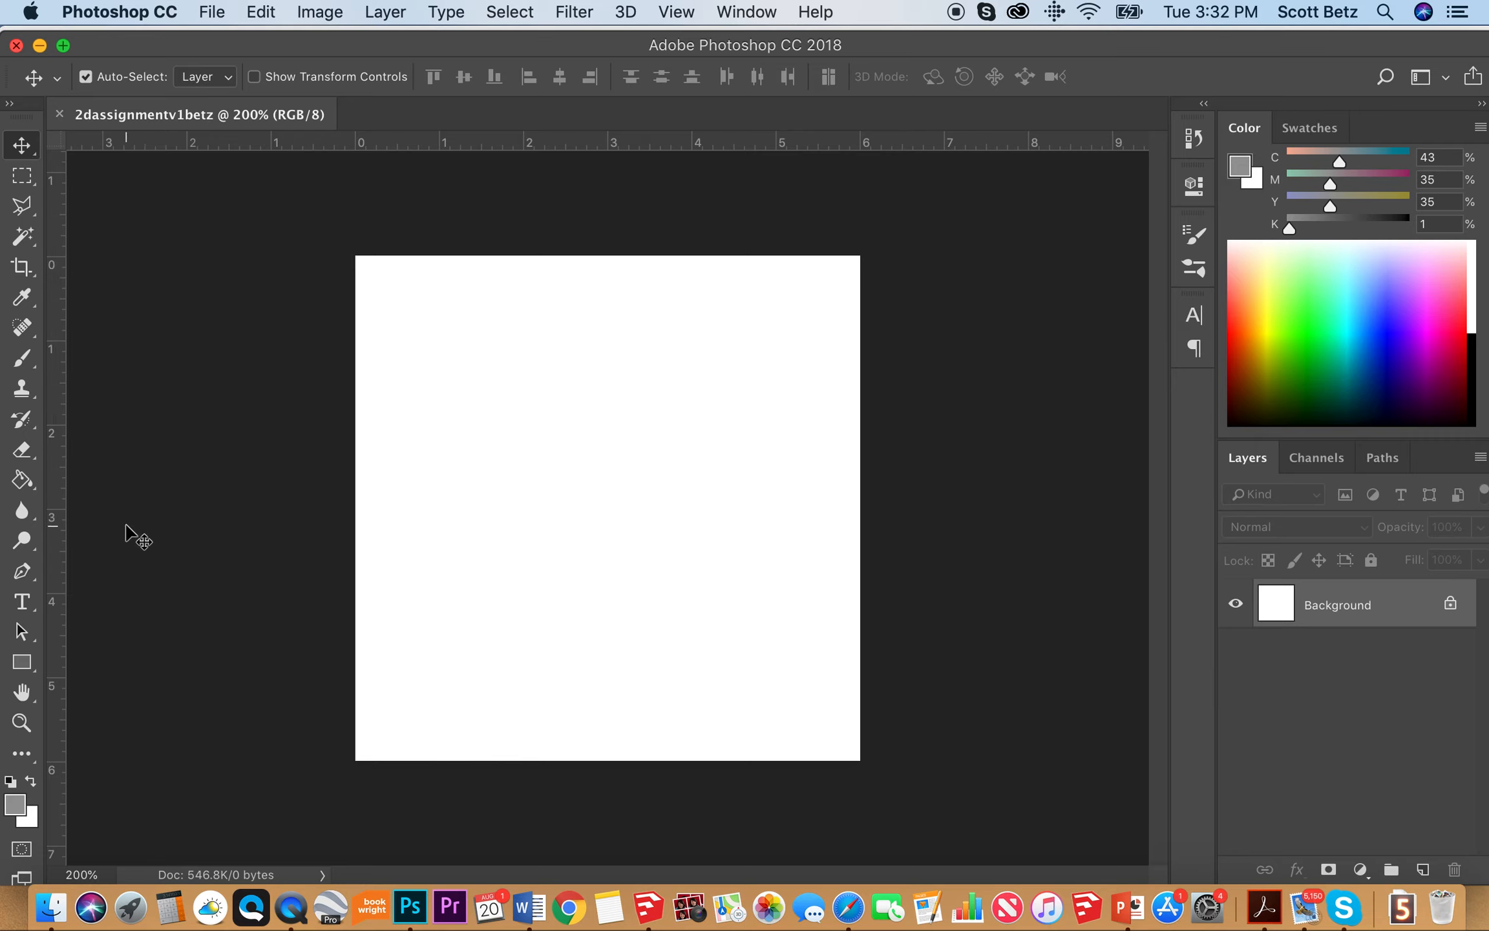
- Try the Gradient and Move tools, and make the Paint Bucket tool active
left_click(36, 492)
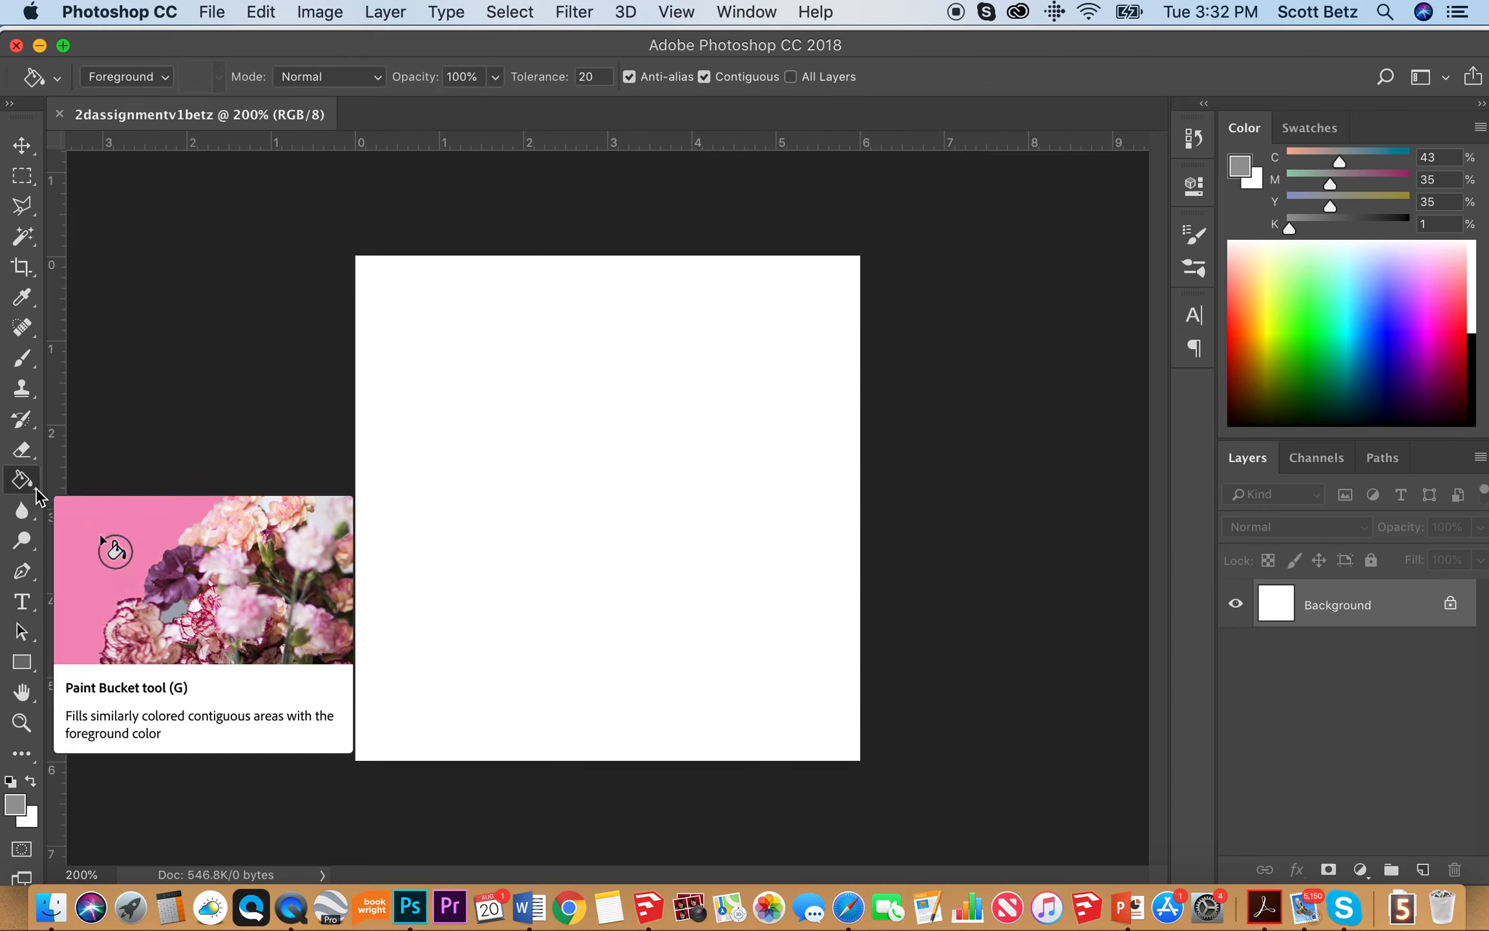
right_click(36, 489)
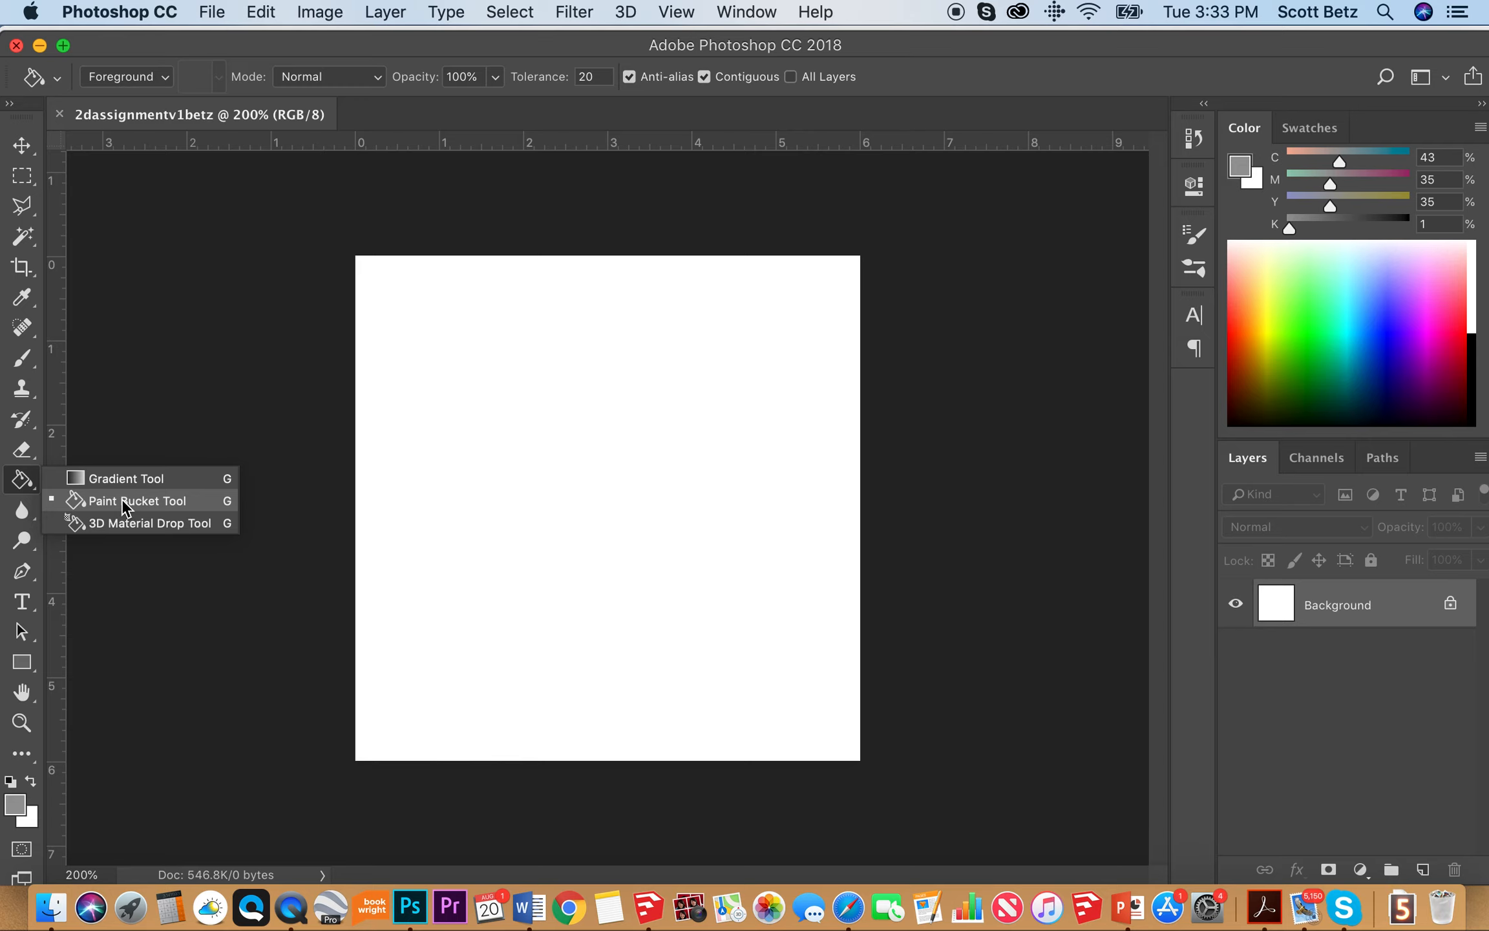
left_click(106, 478)
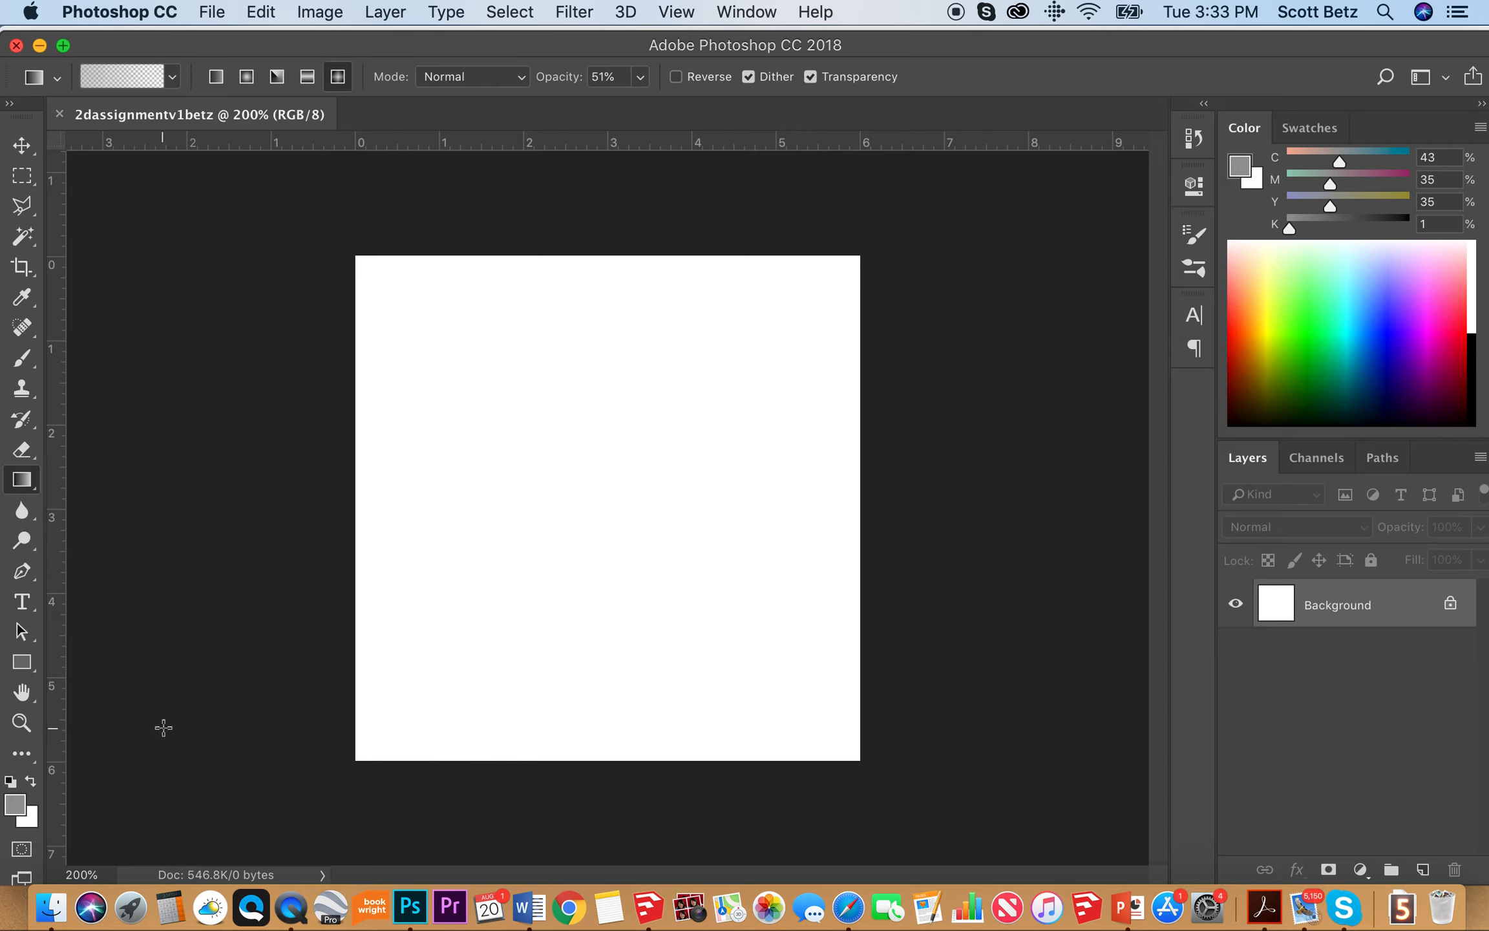
left_click(22, 145)
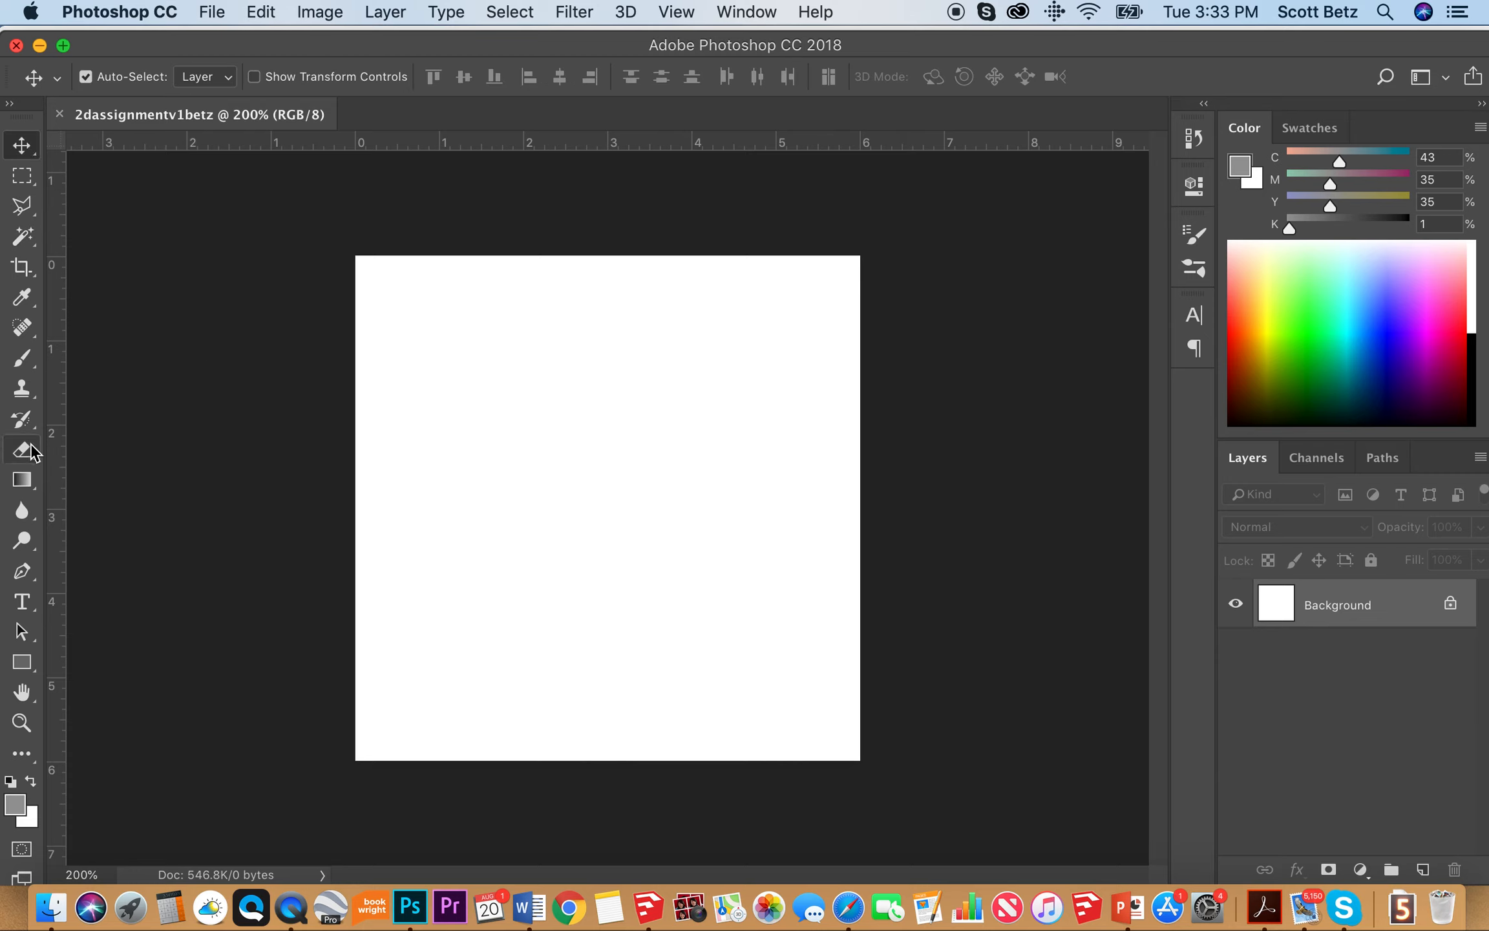
left_click(33, 486)
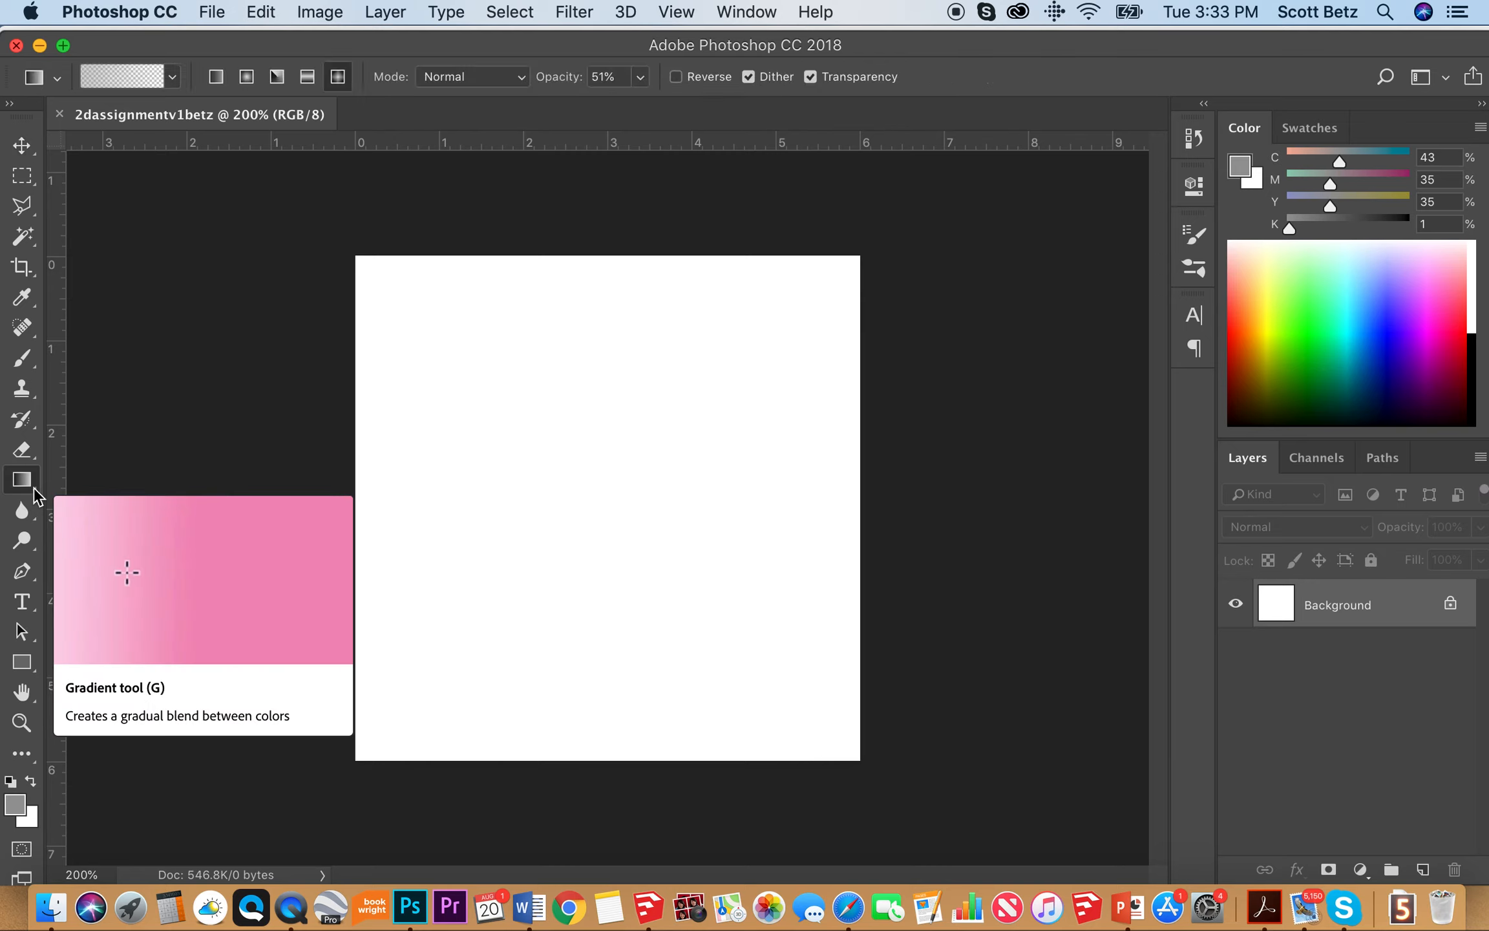
left_click(107, 502)
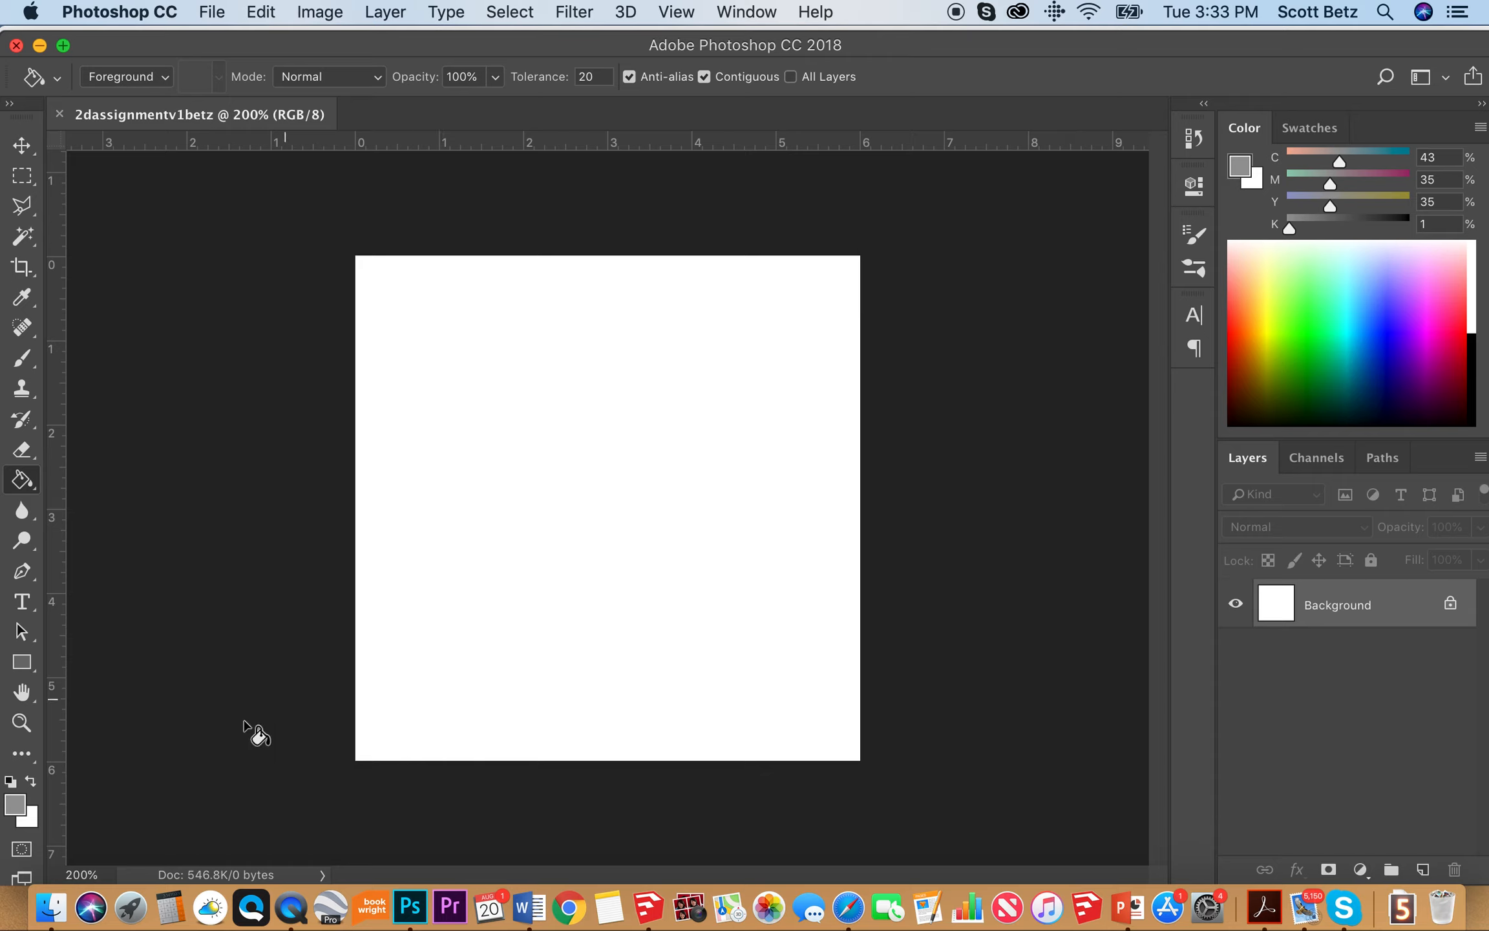
- Open the foreground color picker and try the hex values 000000 for black and ffffff for white
left_click(16, 809)
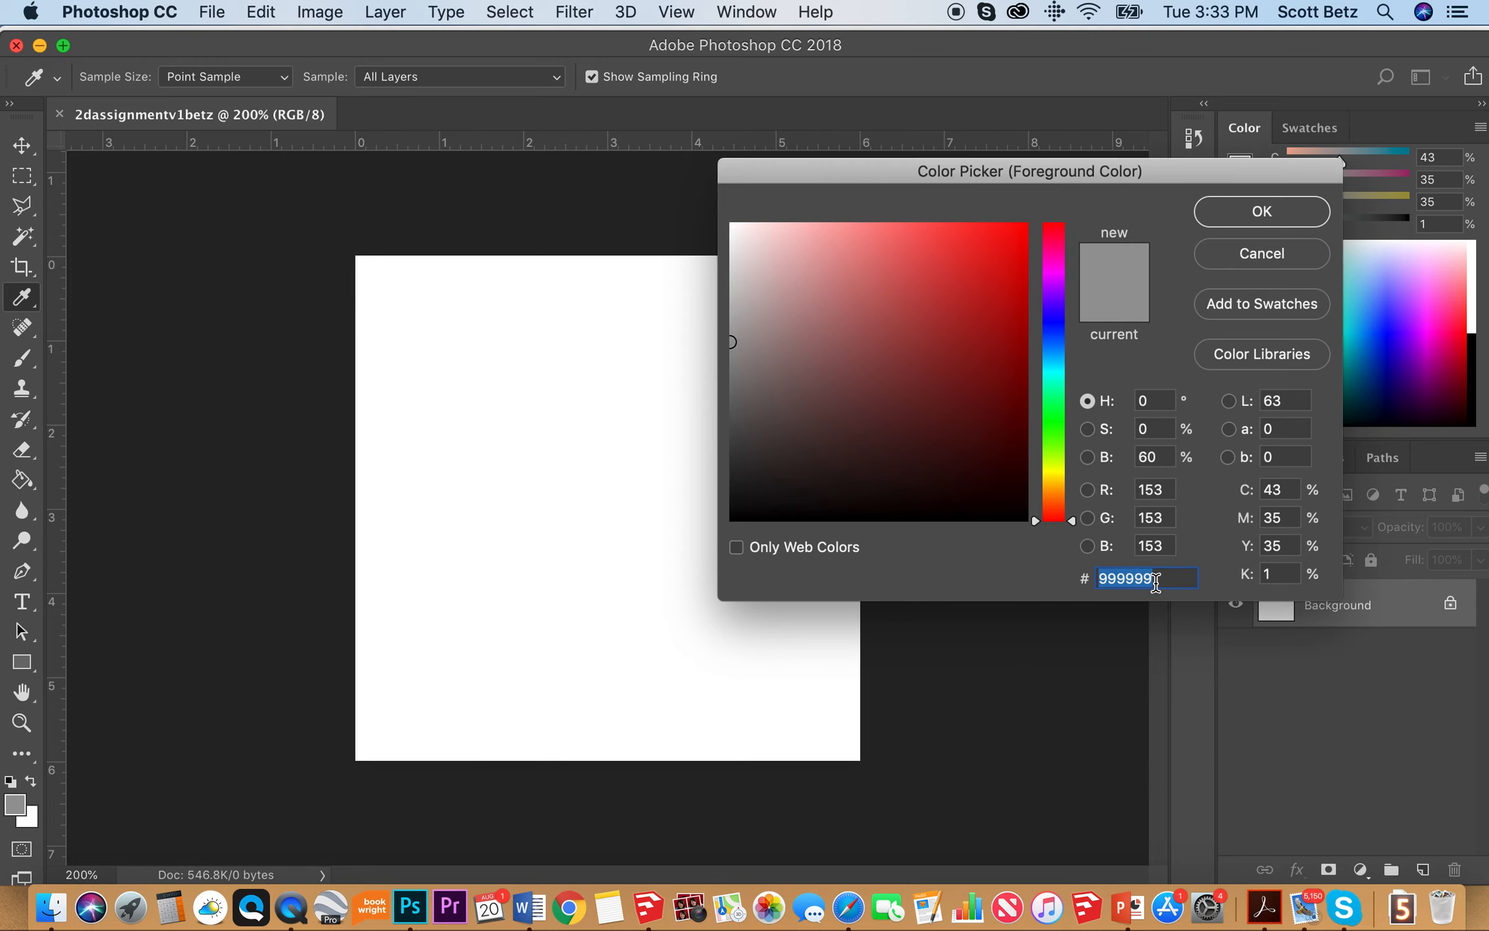
left_click(1167, 581)
double_click(1153, 577)
type("00")
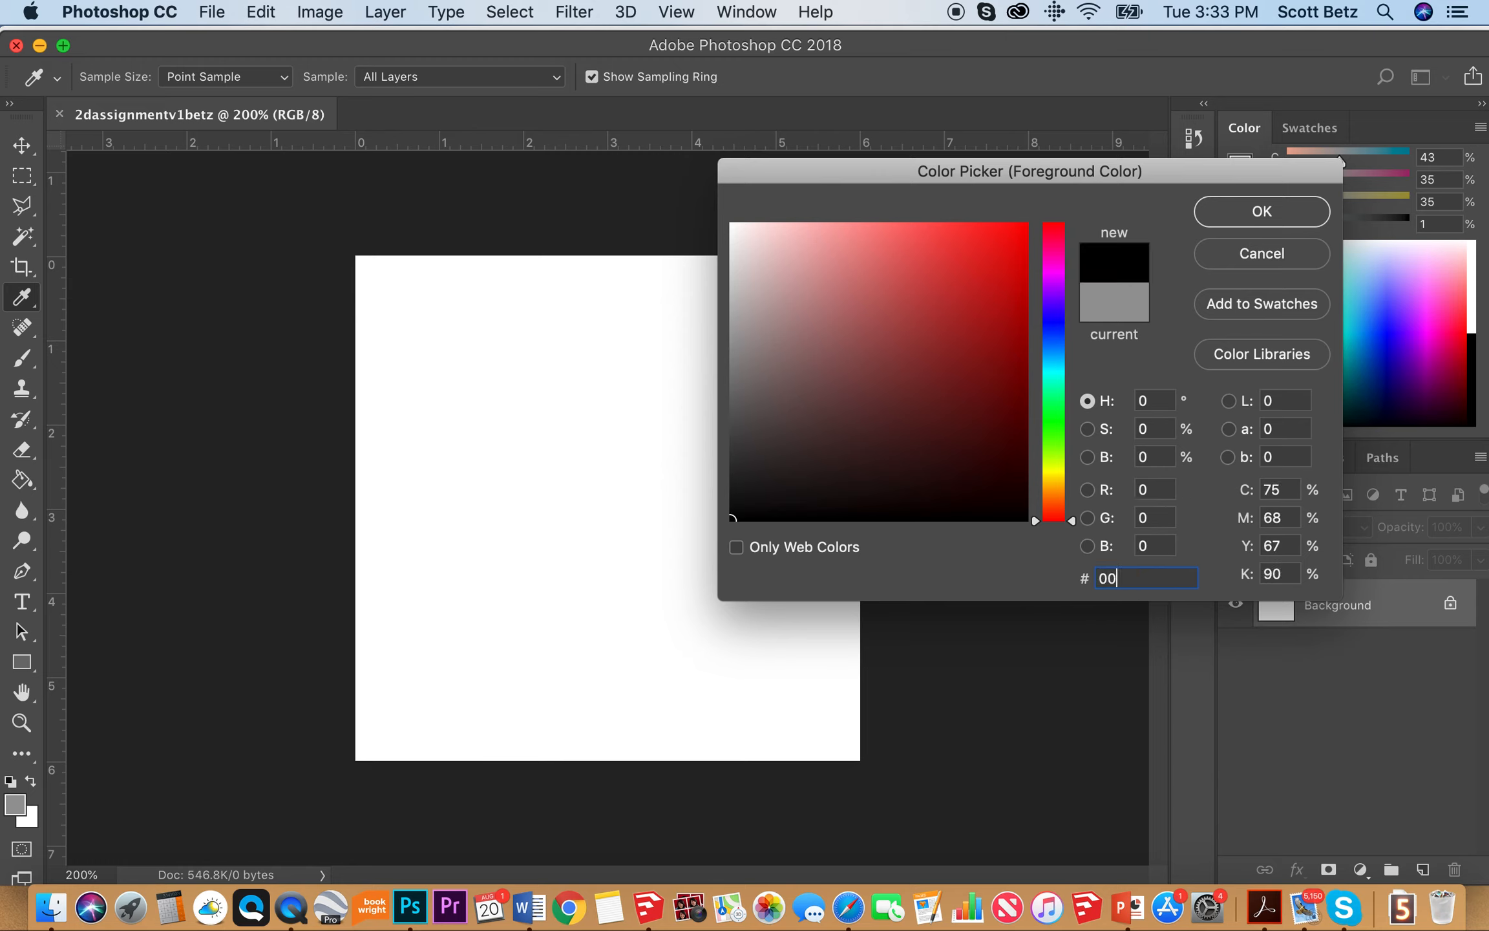
type("0000")
double_click(1111, 578)
left_click(1106, 578)
double_click(1166, 576)
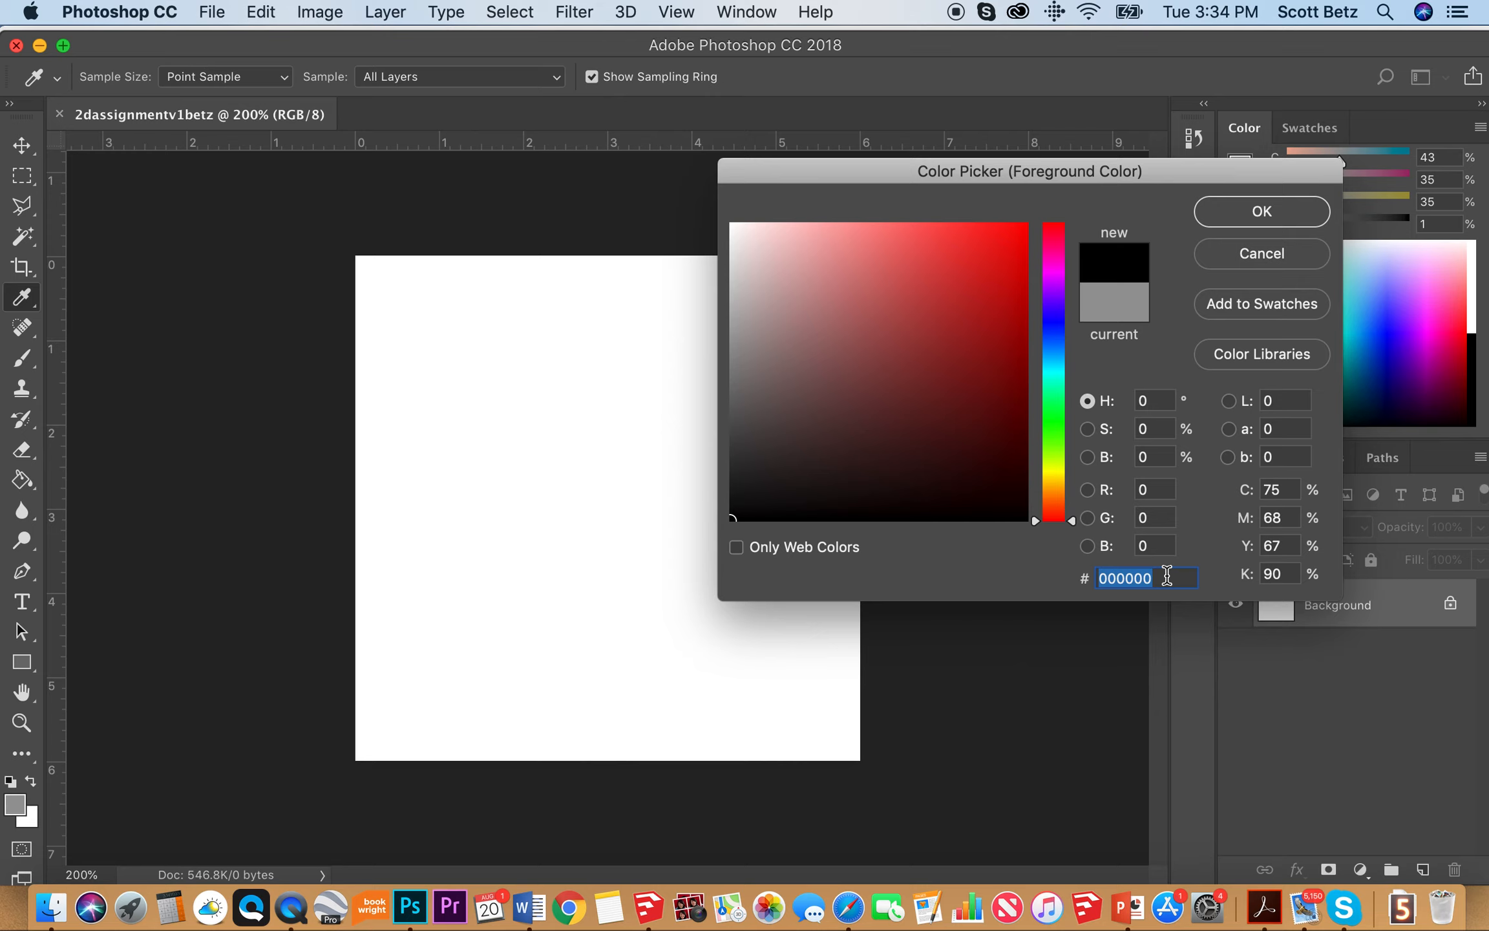
type("ffffff")
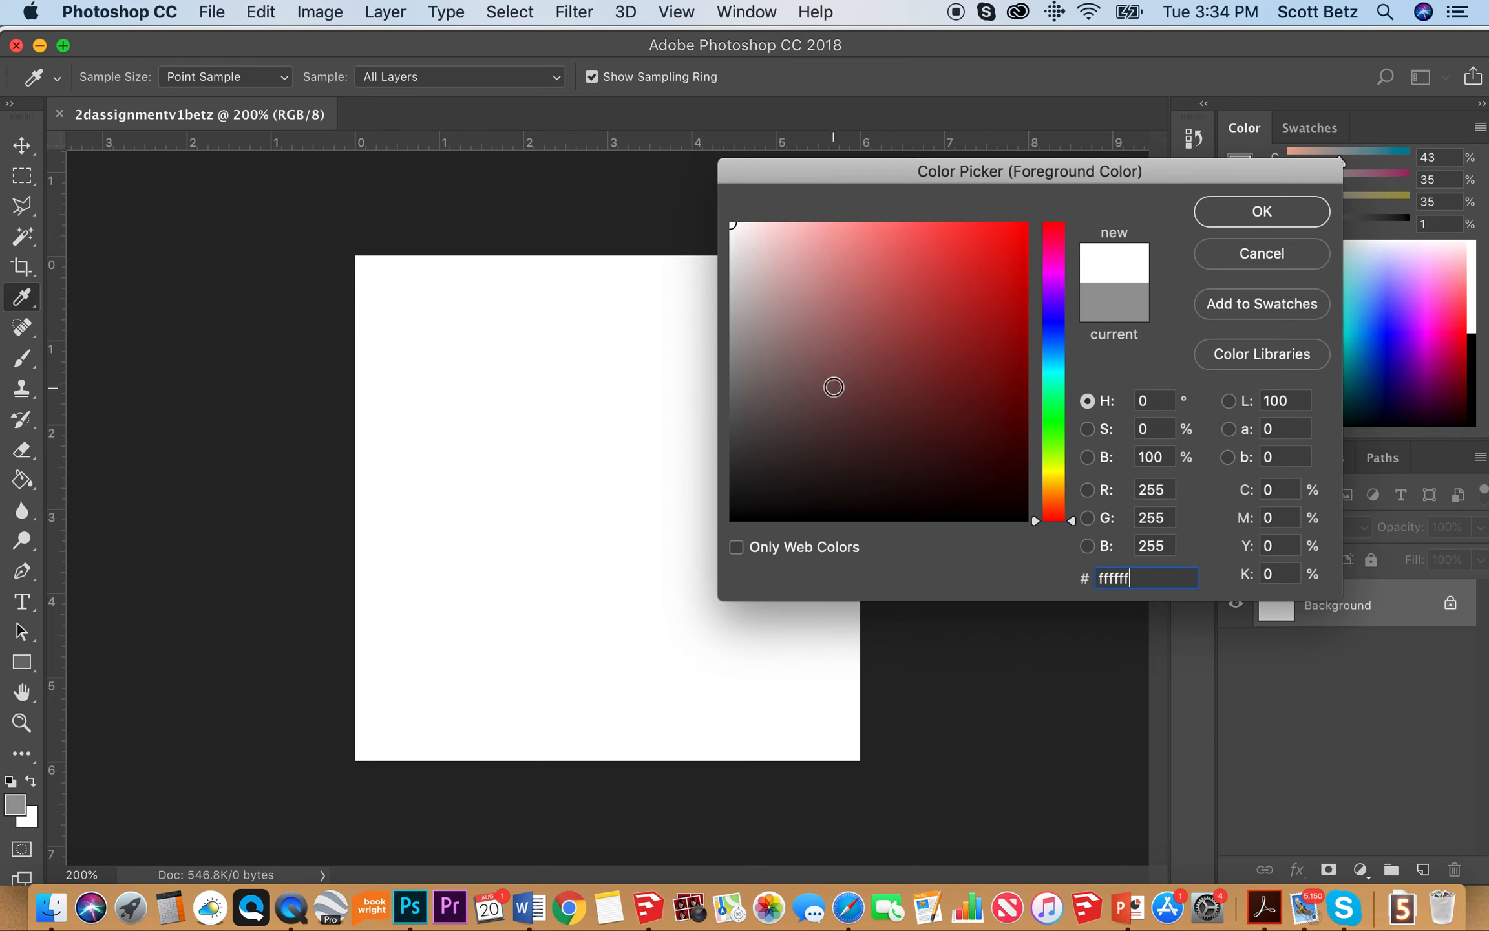
- Enter pure red as the new foreground color with the hex value ff0000
double_click(1137, 577)
type("ff")
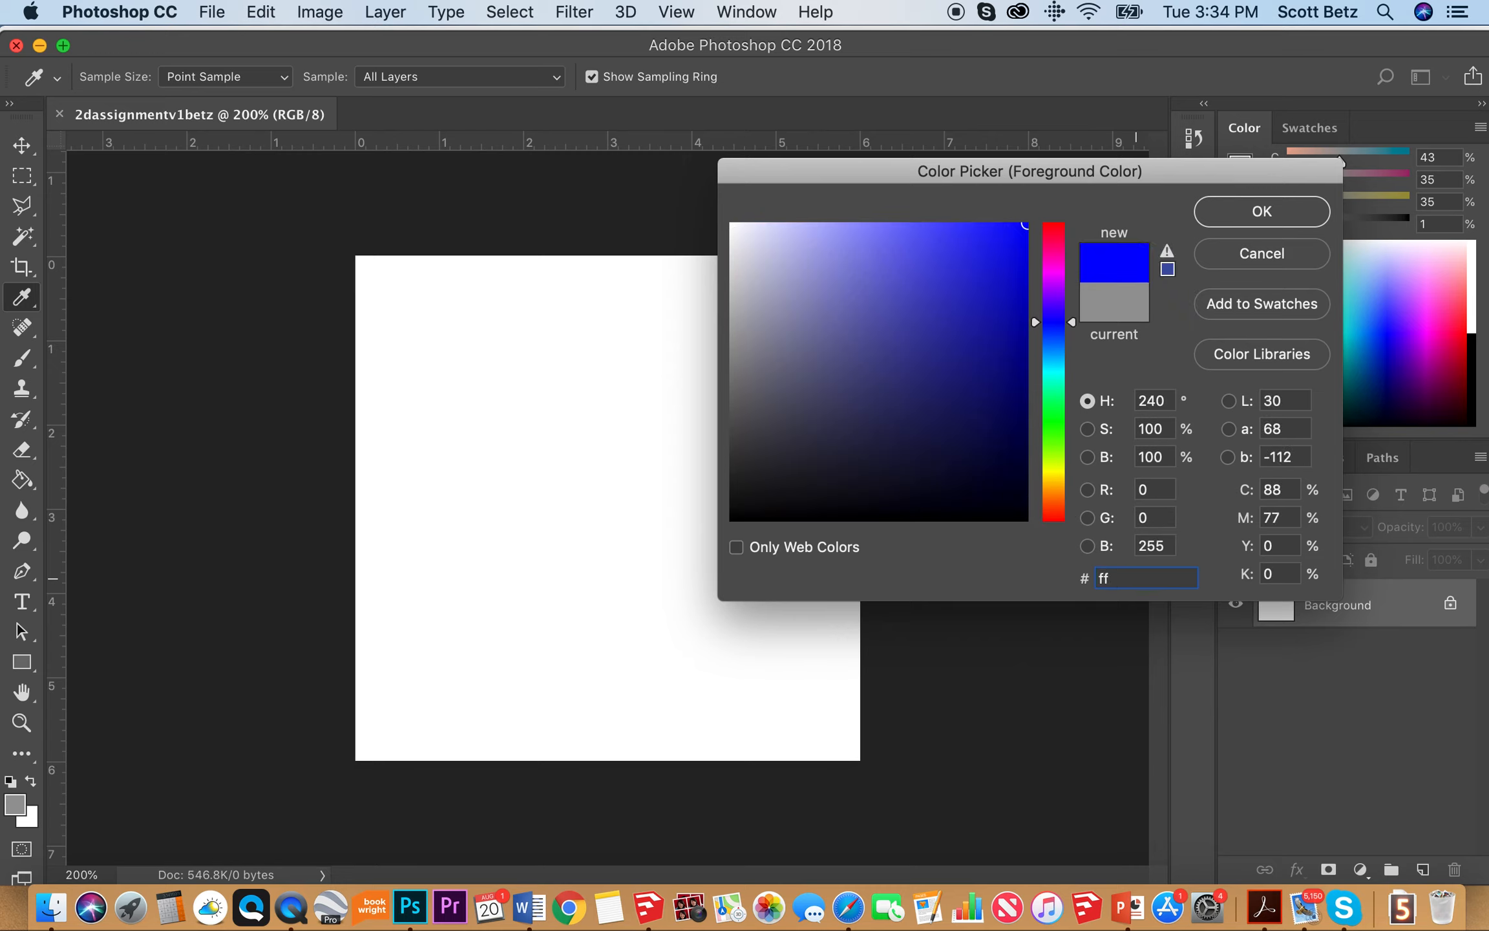
type("00")
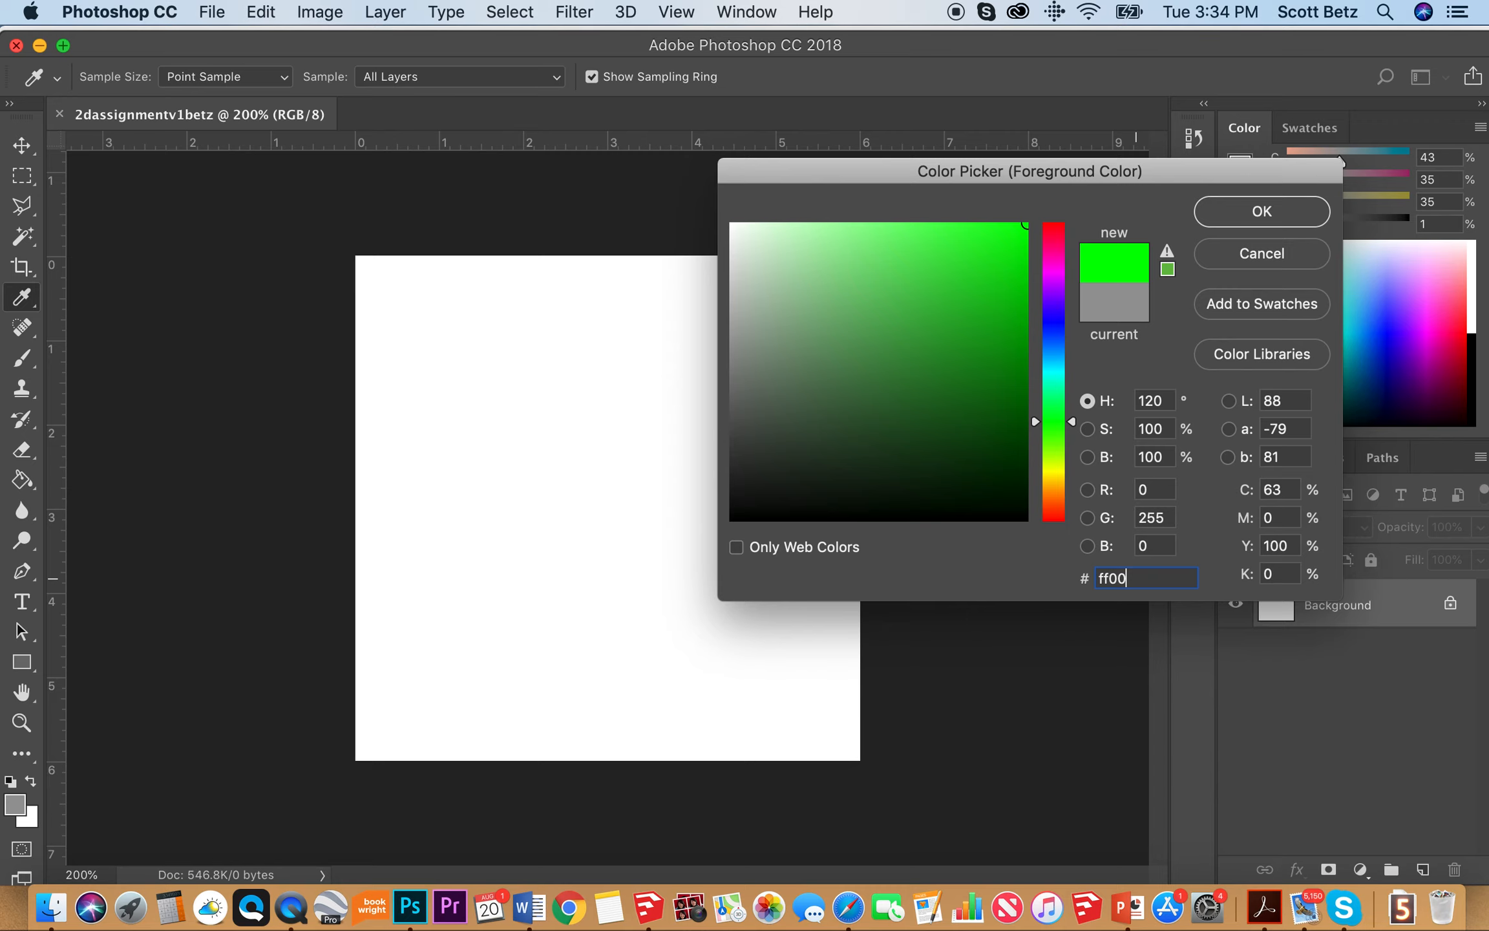
type("00")
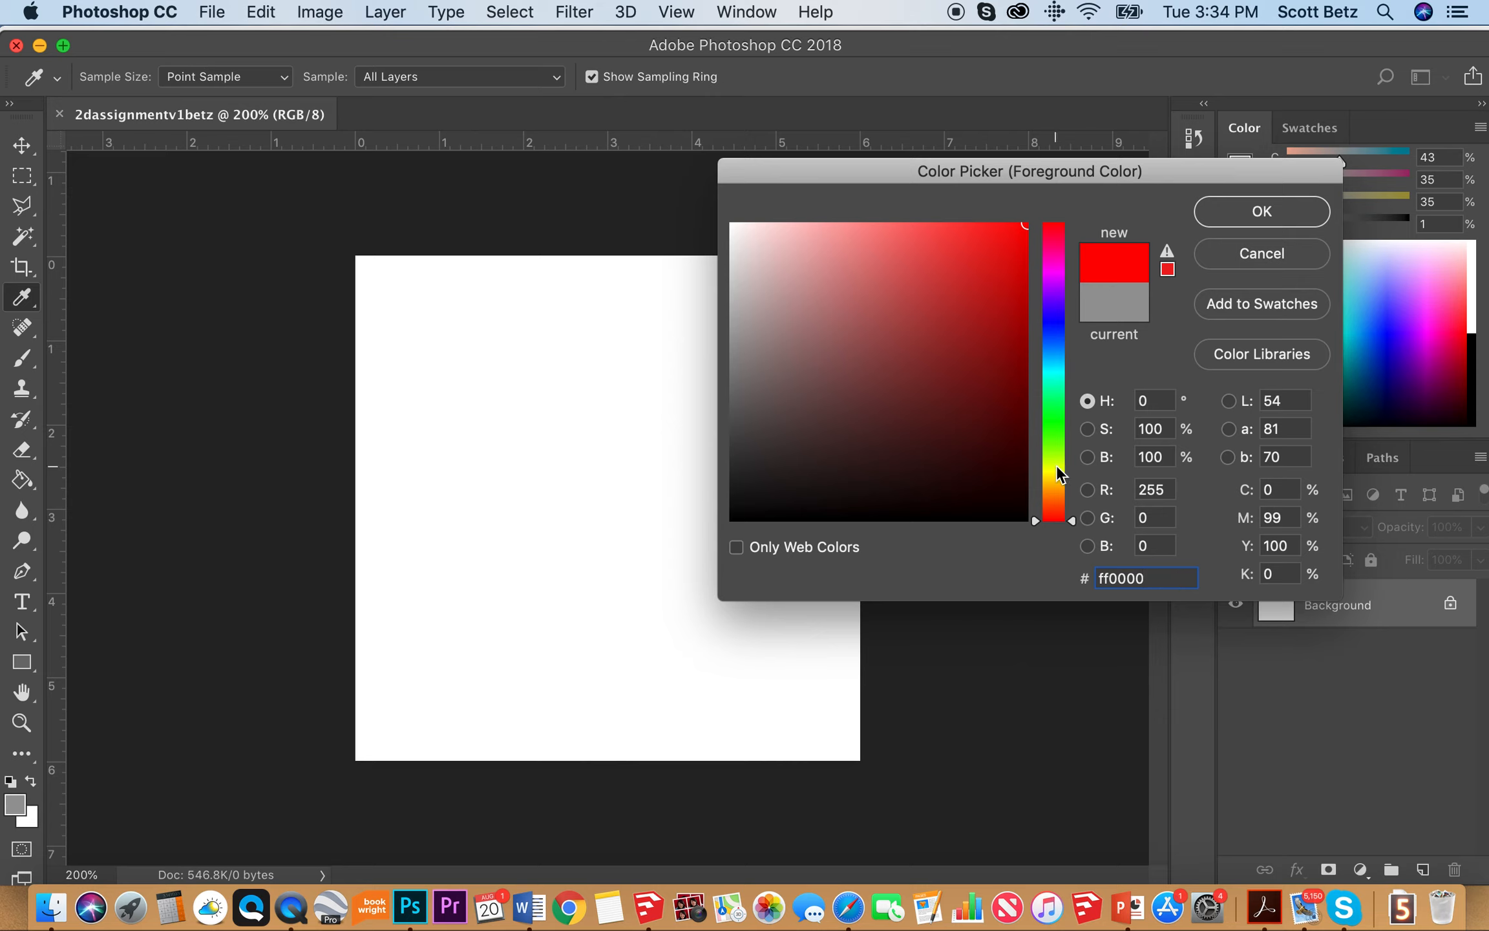
- Try slightly darker reds such as cf1c13 and e81308 by picking them visually from the color field
left_click_drag(1056, 464, 1056, 520)
left_click(999, 279)
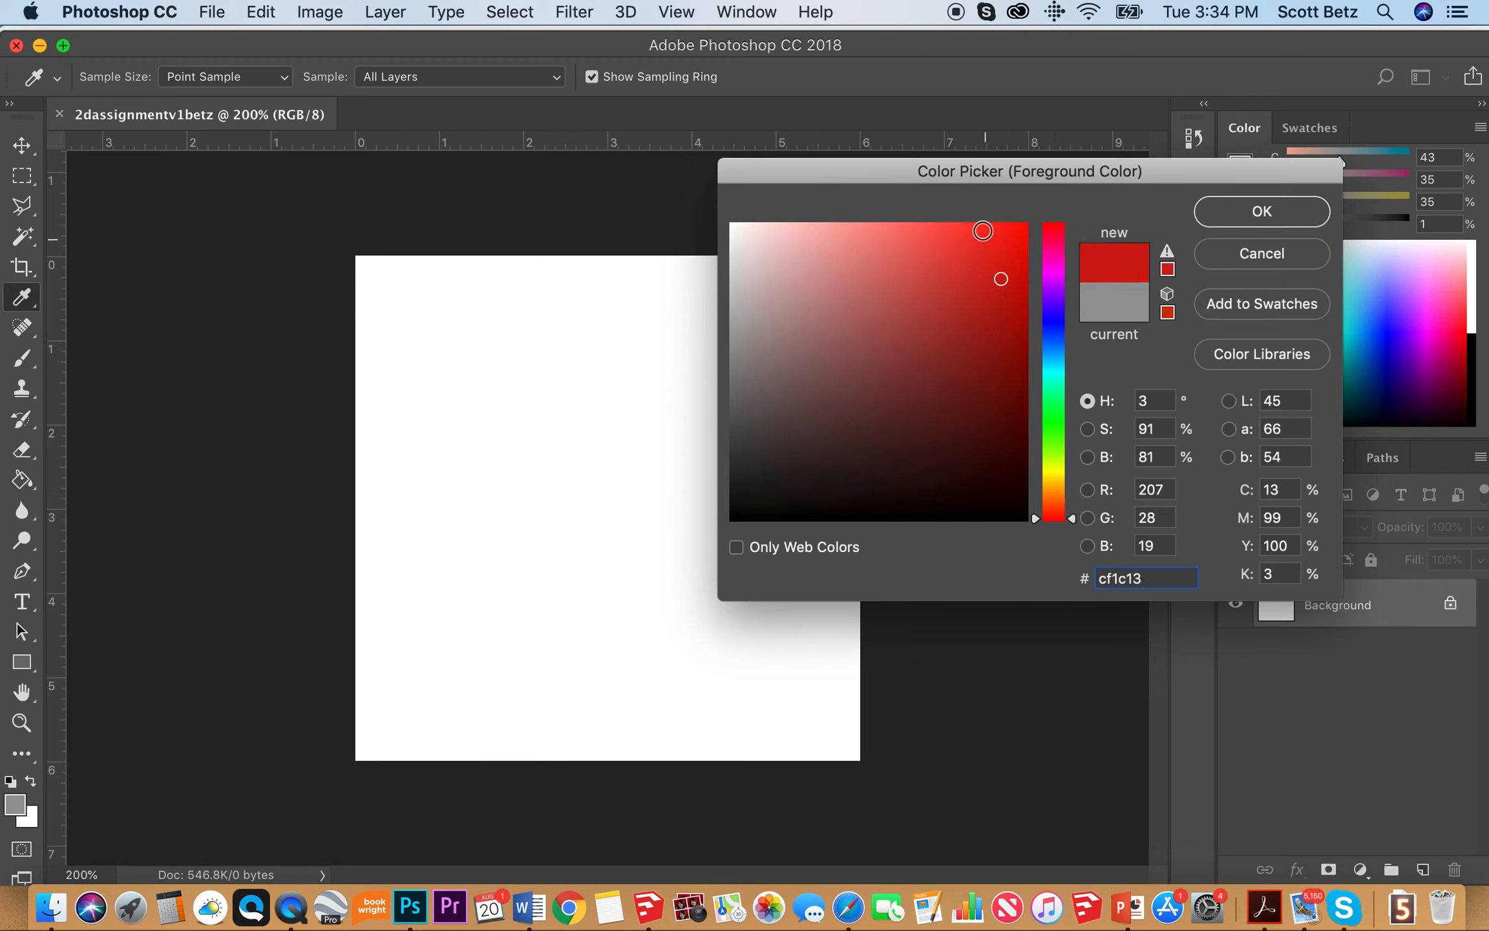
left_click(982, 231)
left_click(1017, 249)
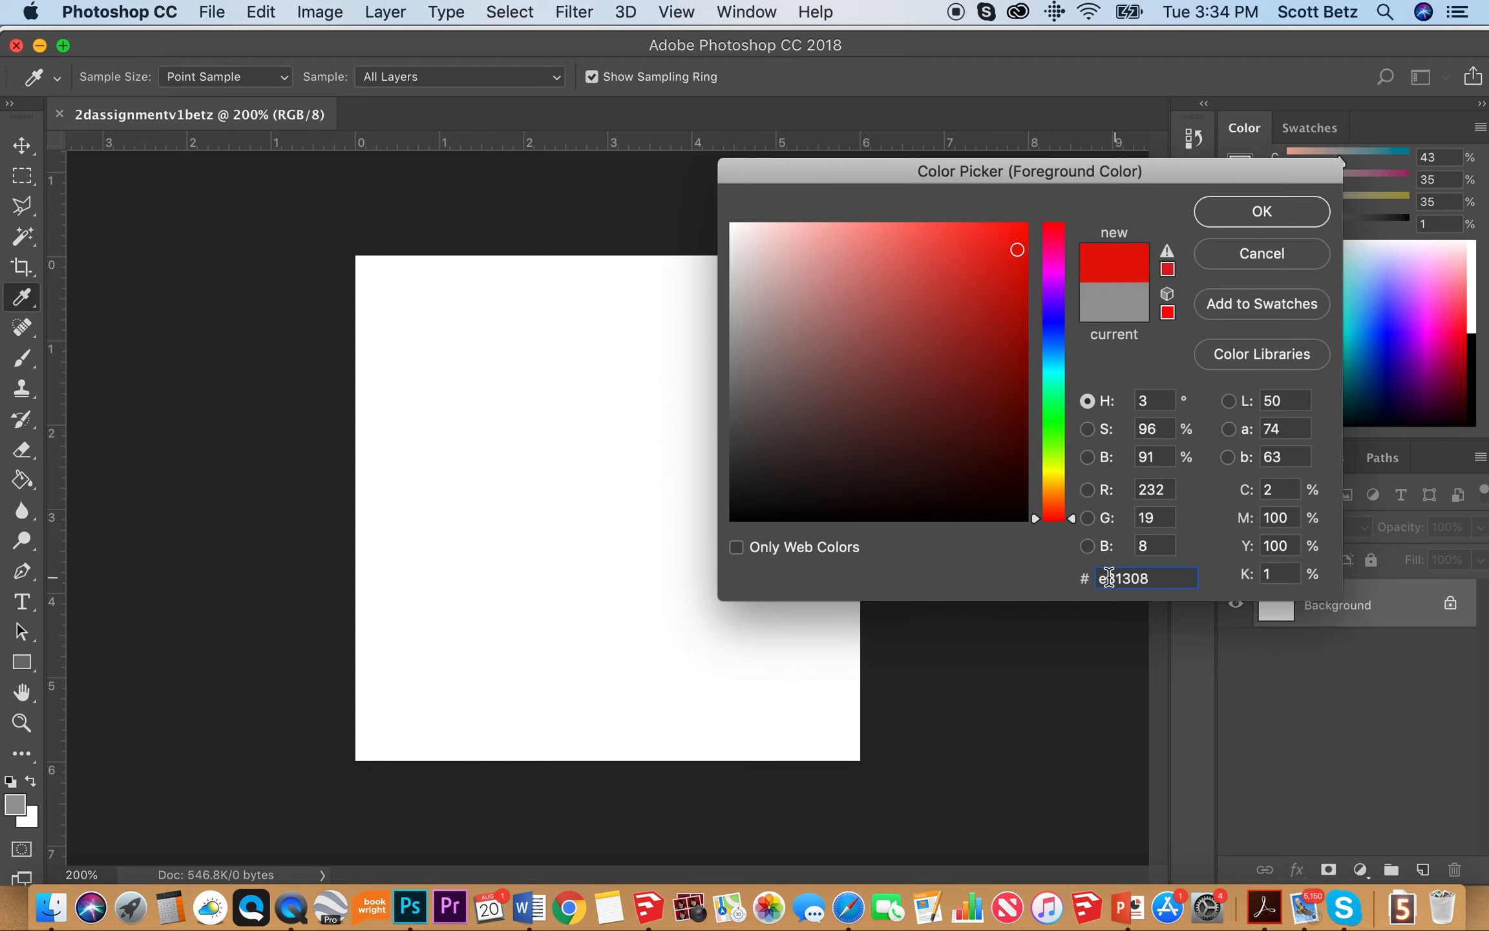
- Set the foreground color to hex ff0000 and fill the whole canvas with it using the Paint Bucket
double_click(1161, 577)
type("ff0000")
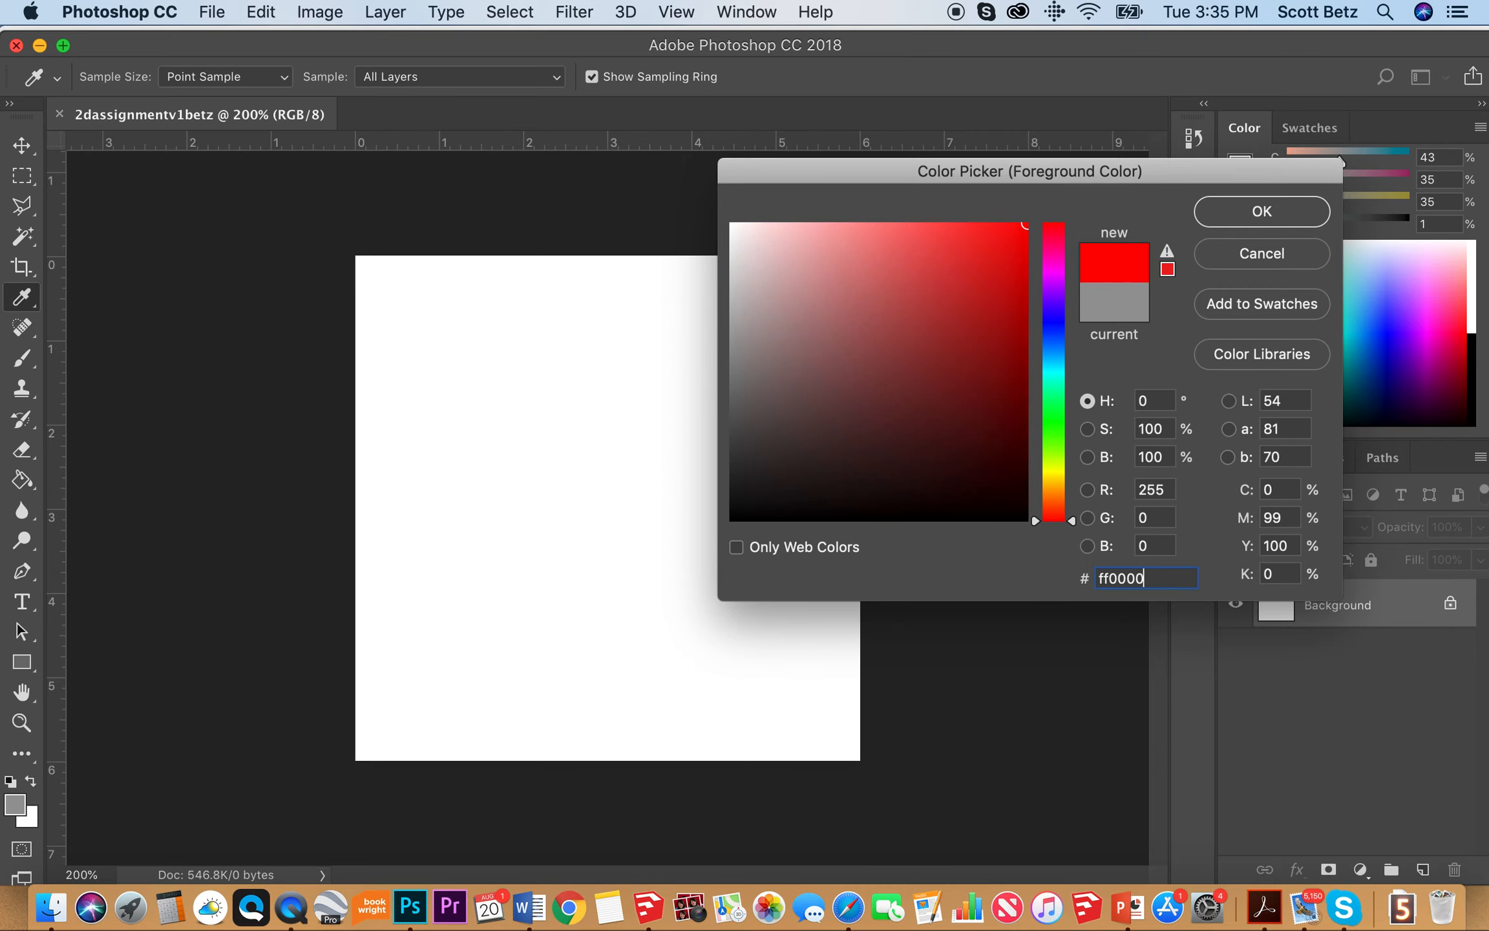
left_click(1247, 213)
key("g")
left_click(612, 460)
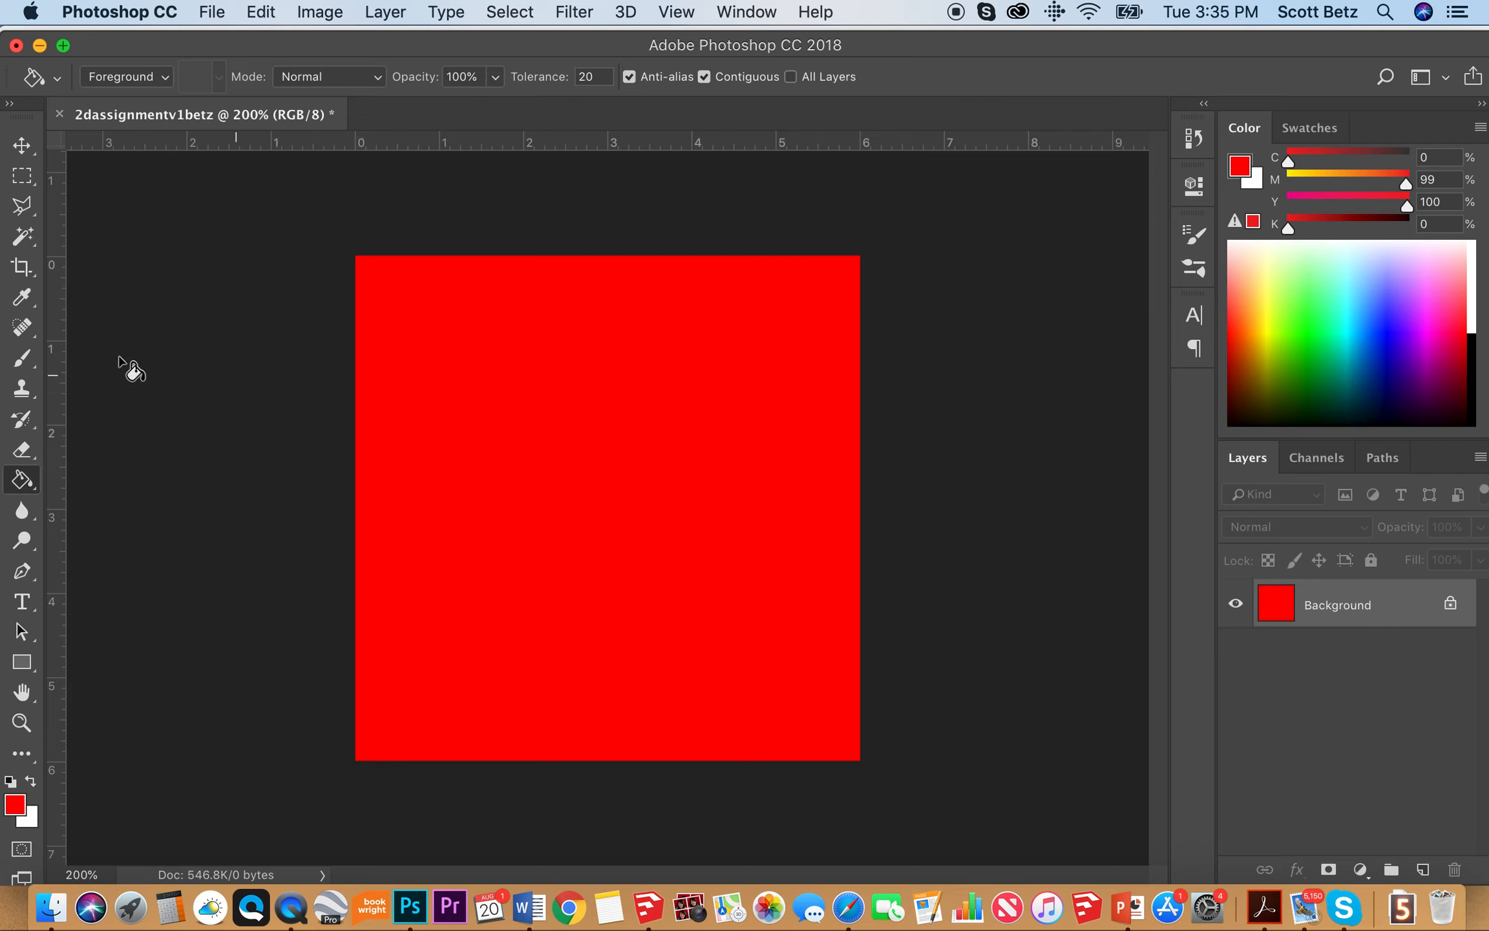
- Activate the Brush tool and set the Hard Round brush size to 25 px
left_click(28, 366)
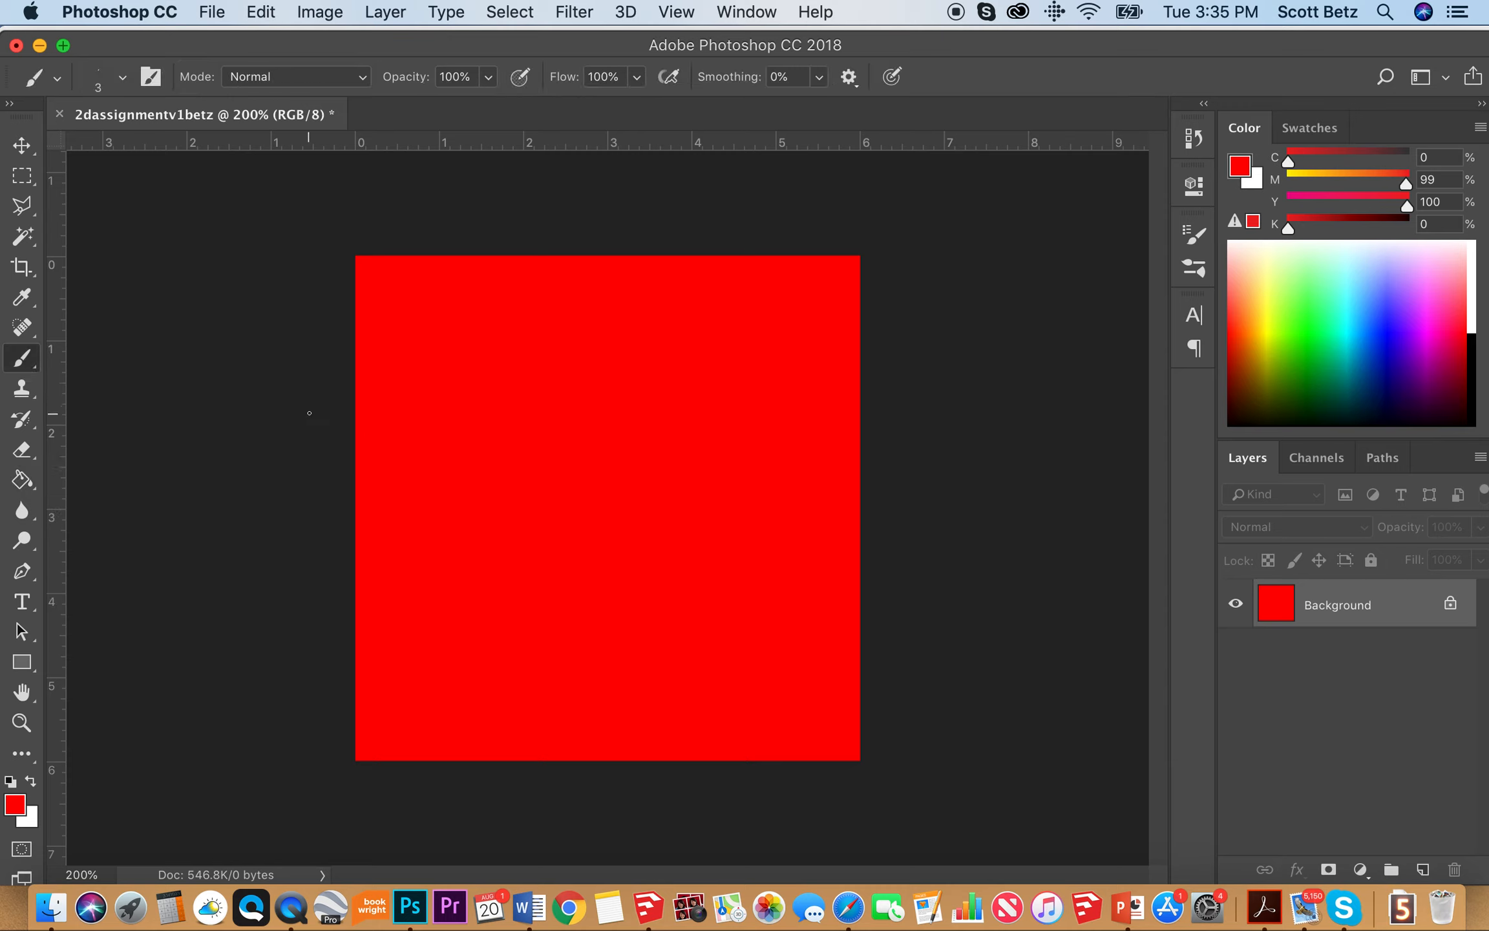
left_click(123, 78)
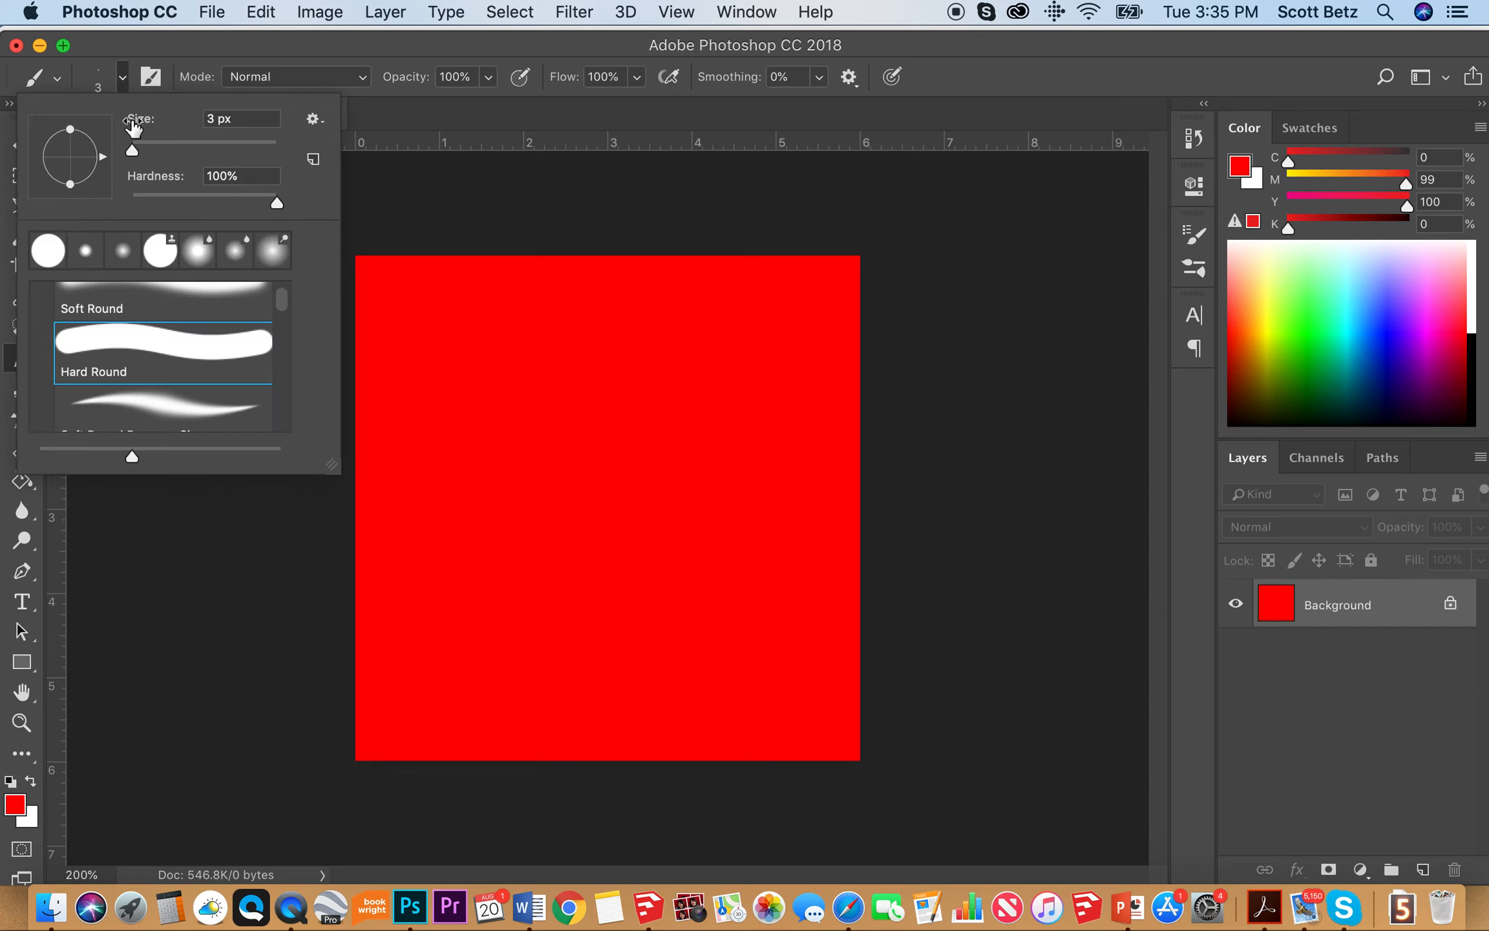
left_click_drag(133, 149, 205, 169)
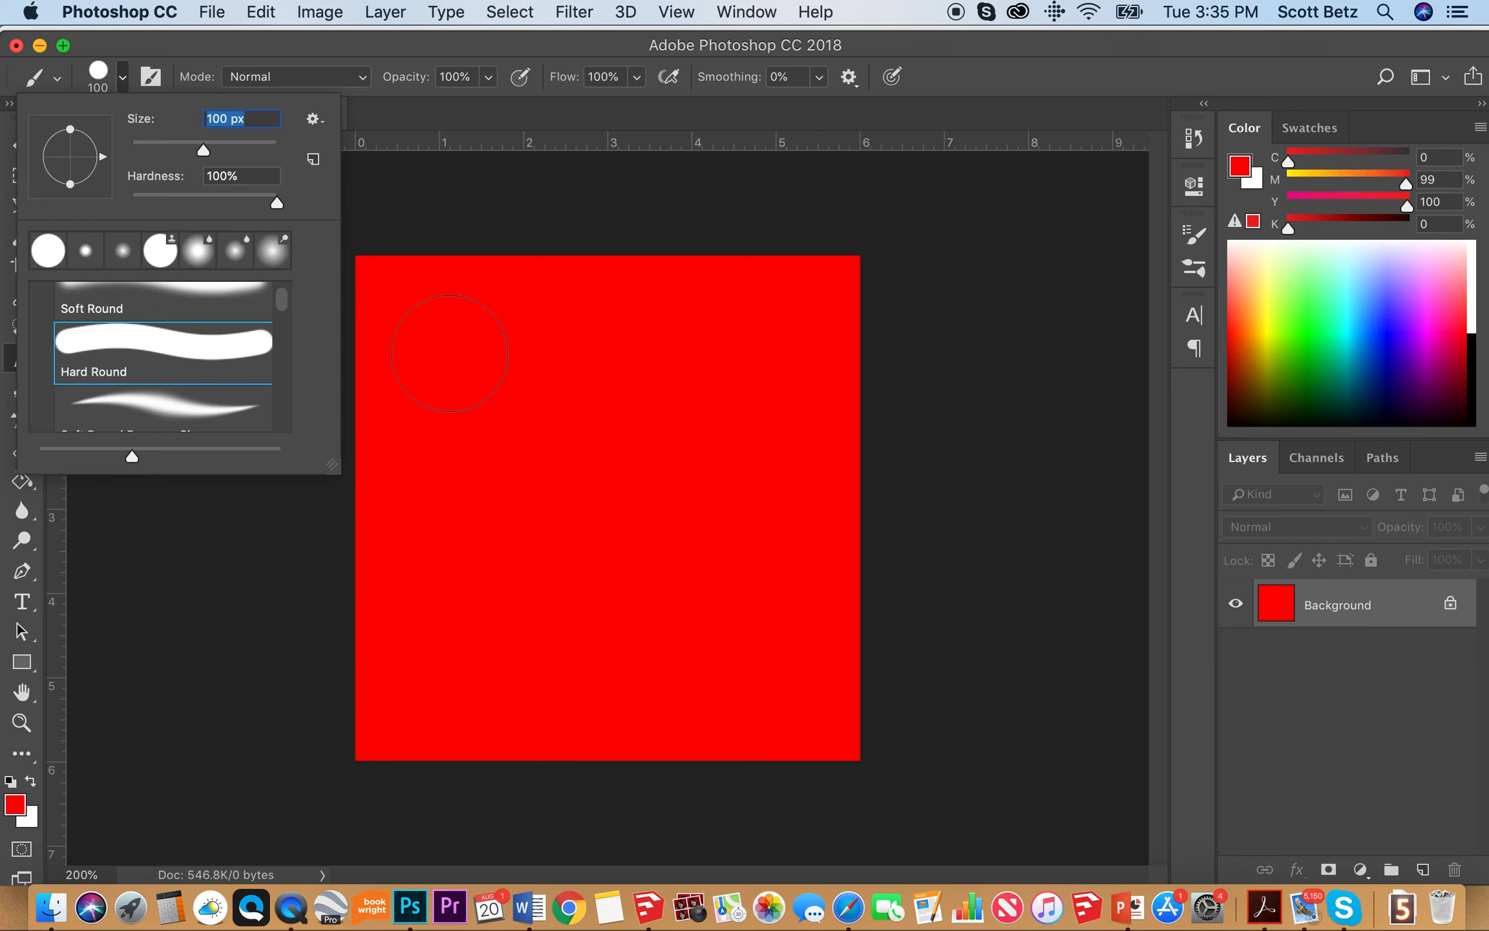
left_click(228, 119)
left_click_drag(229, 118, 201, 118)
type("25")
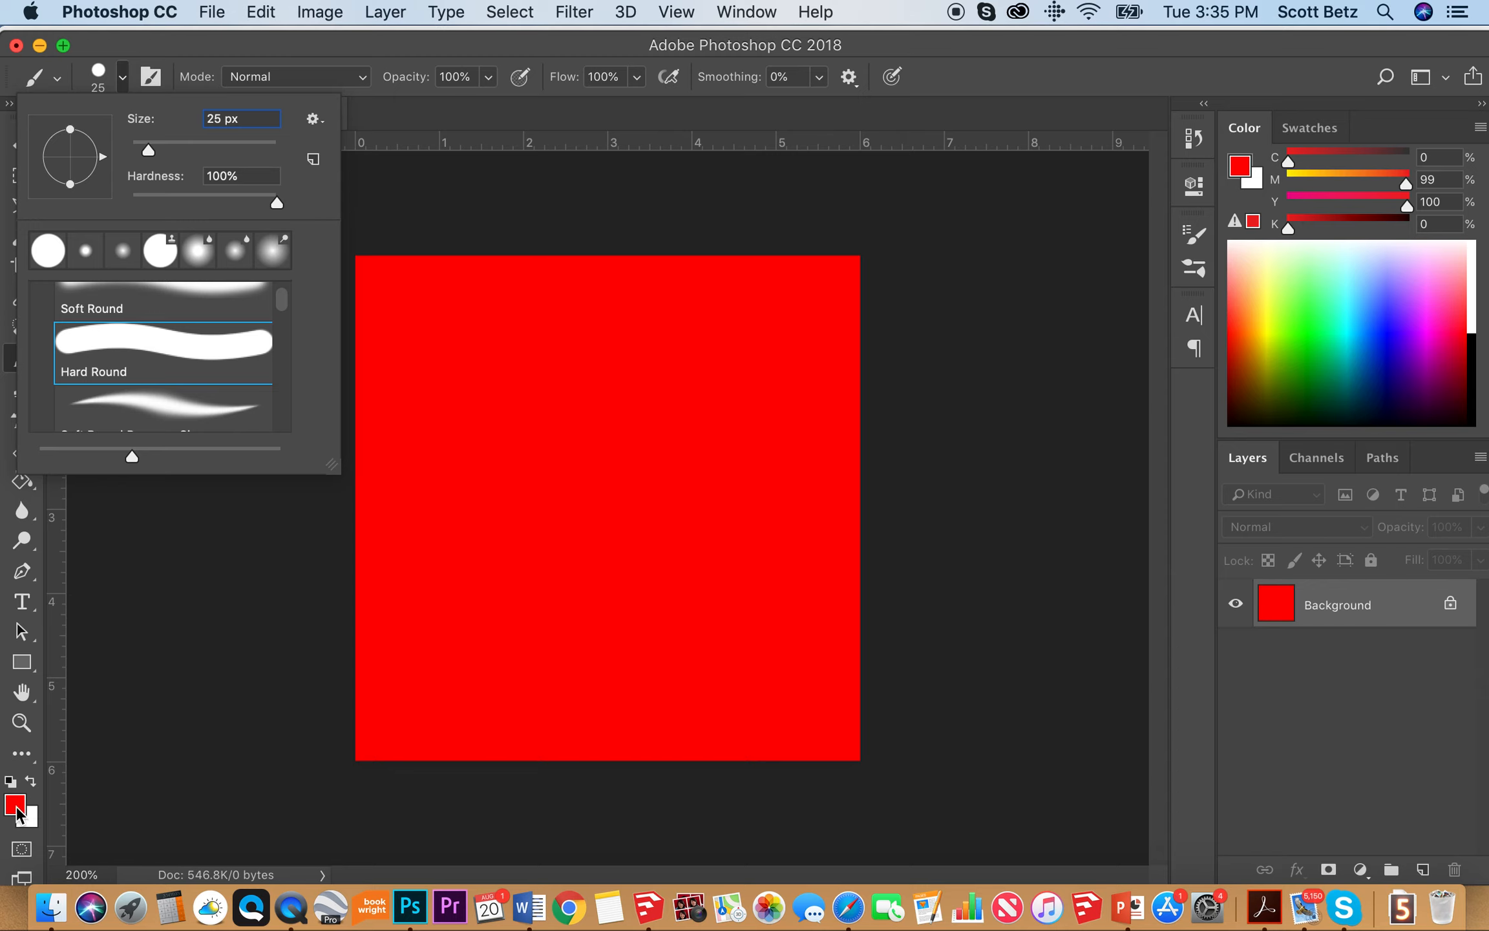
left_click(419, 327)
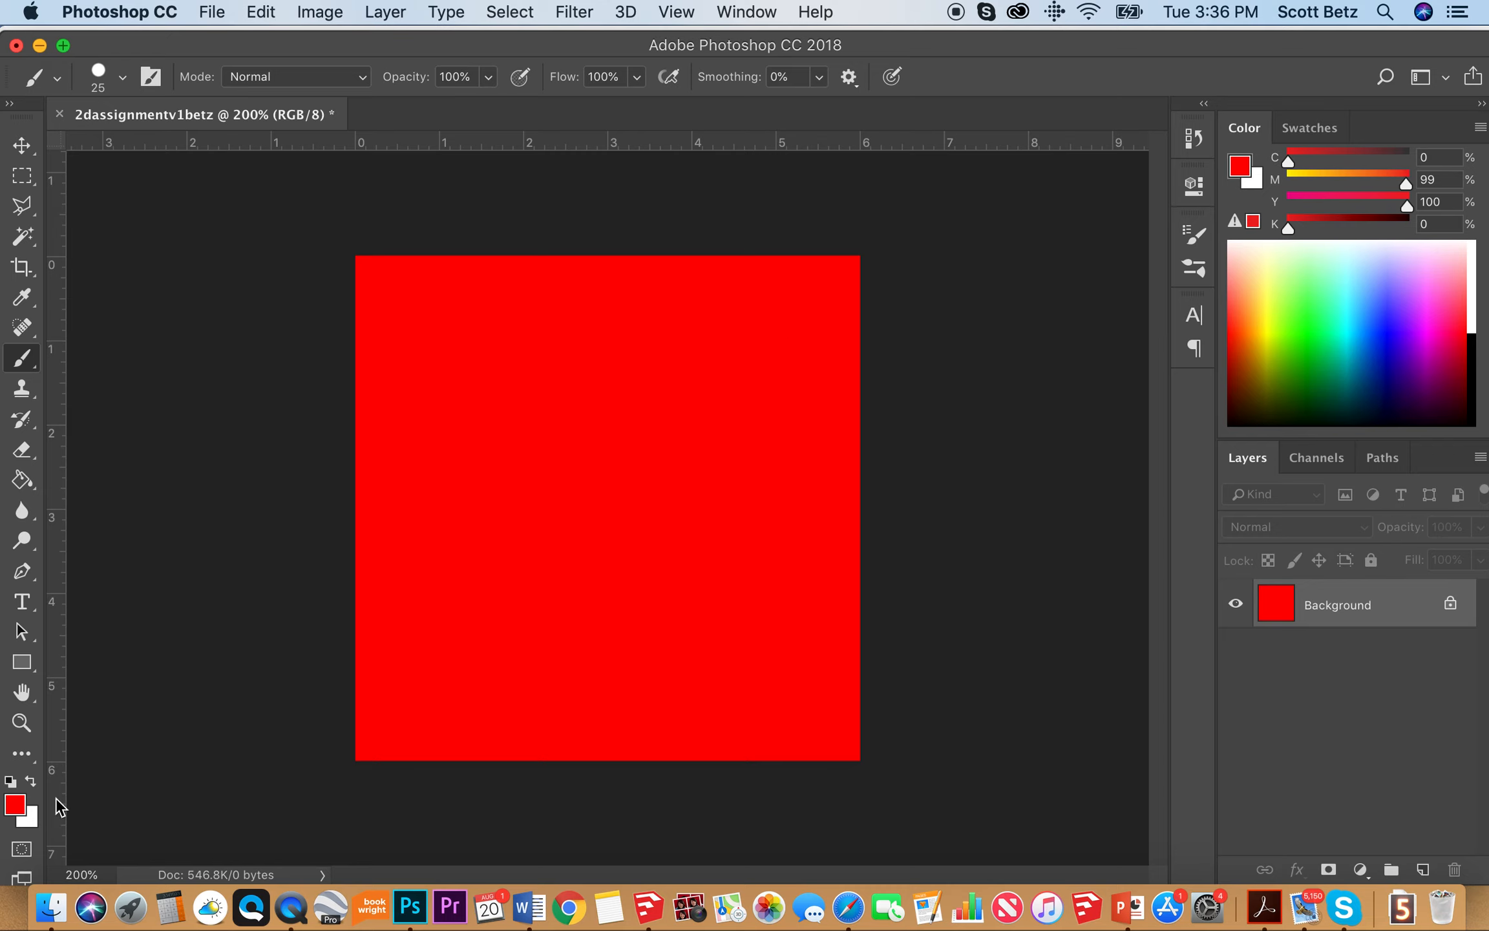
- Change the foreground color to a medium-dark green, hex 2e9d10, picked from the hue spectrum and color field
left_click(15, 807)
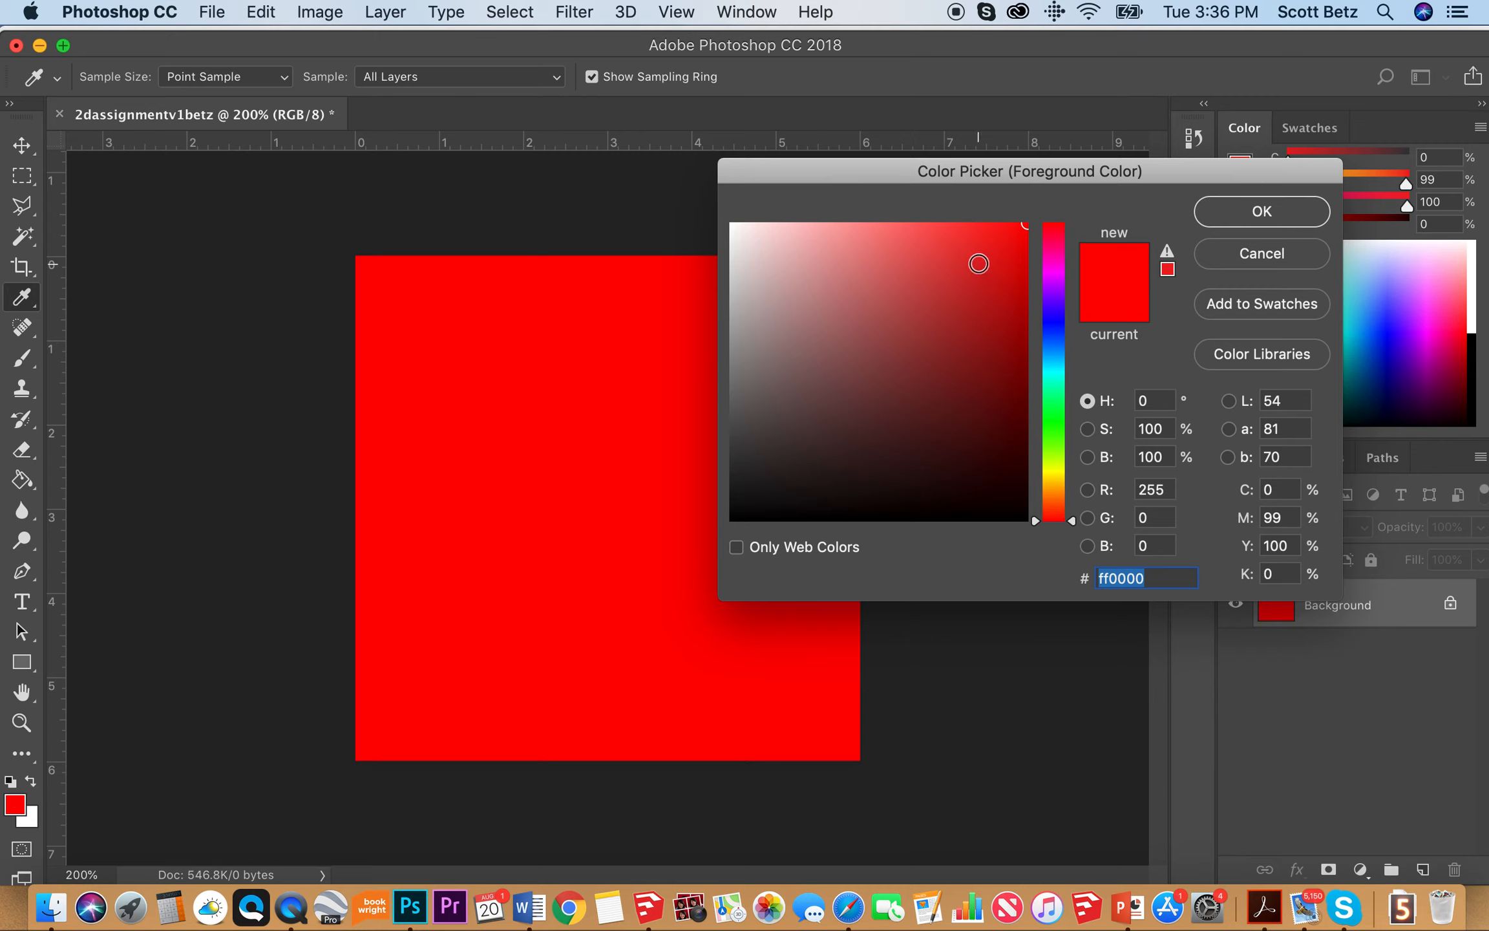
left_click(1058, 446)
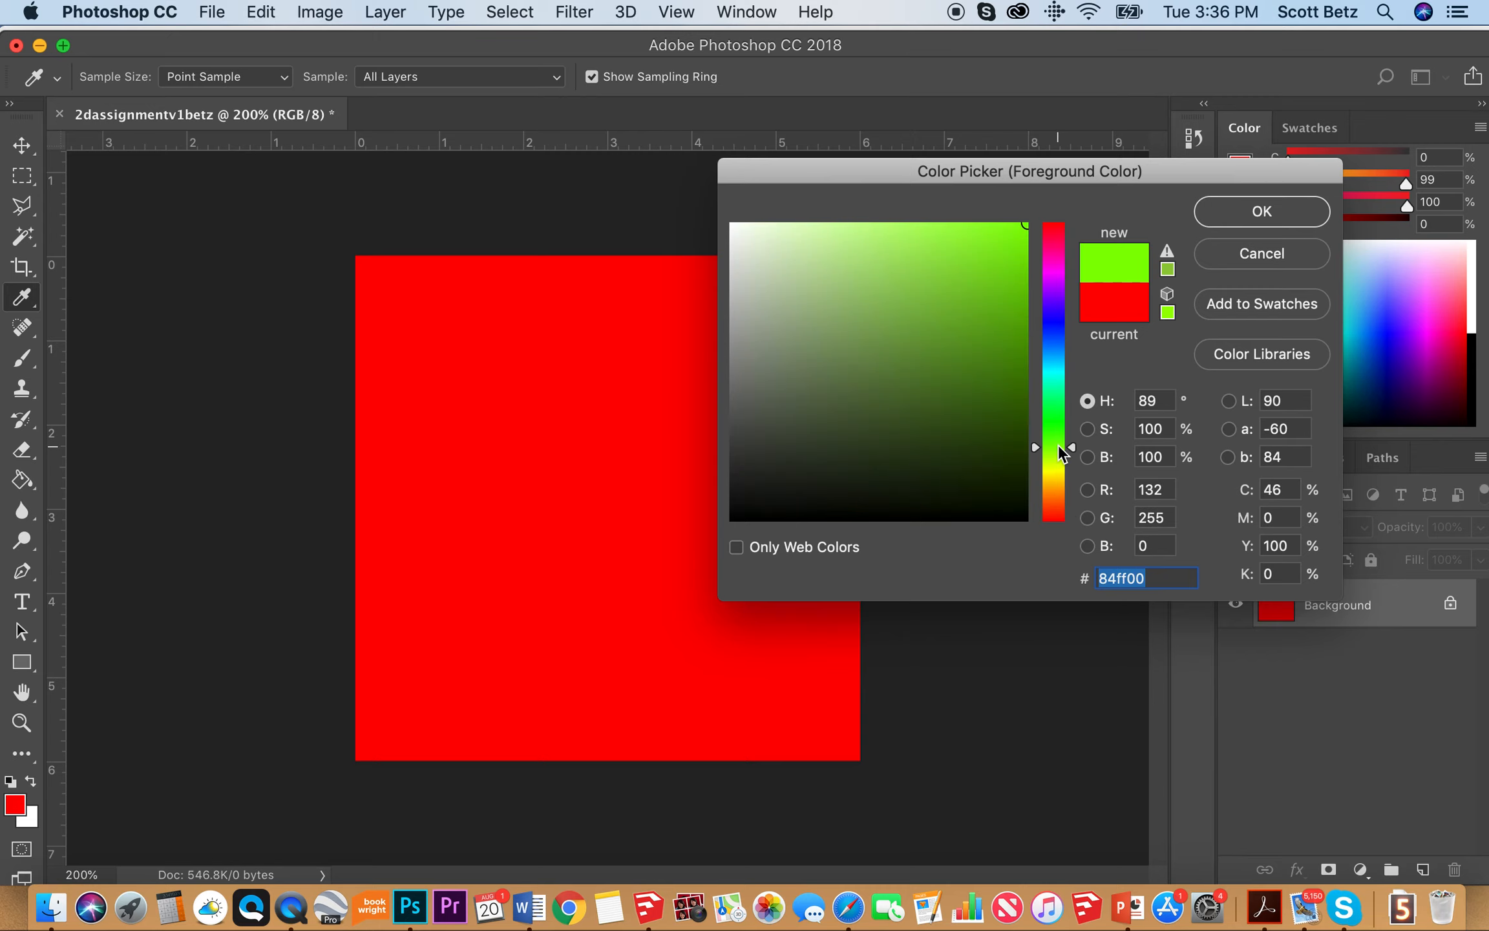
left_click_drag(1058, 447, 1056, 415)
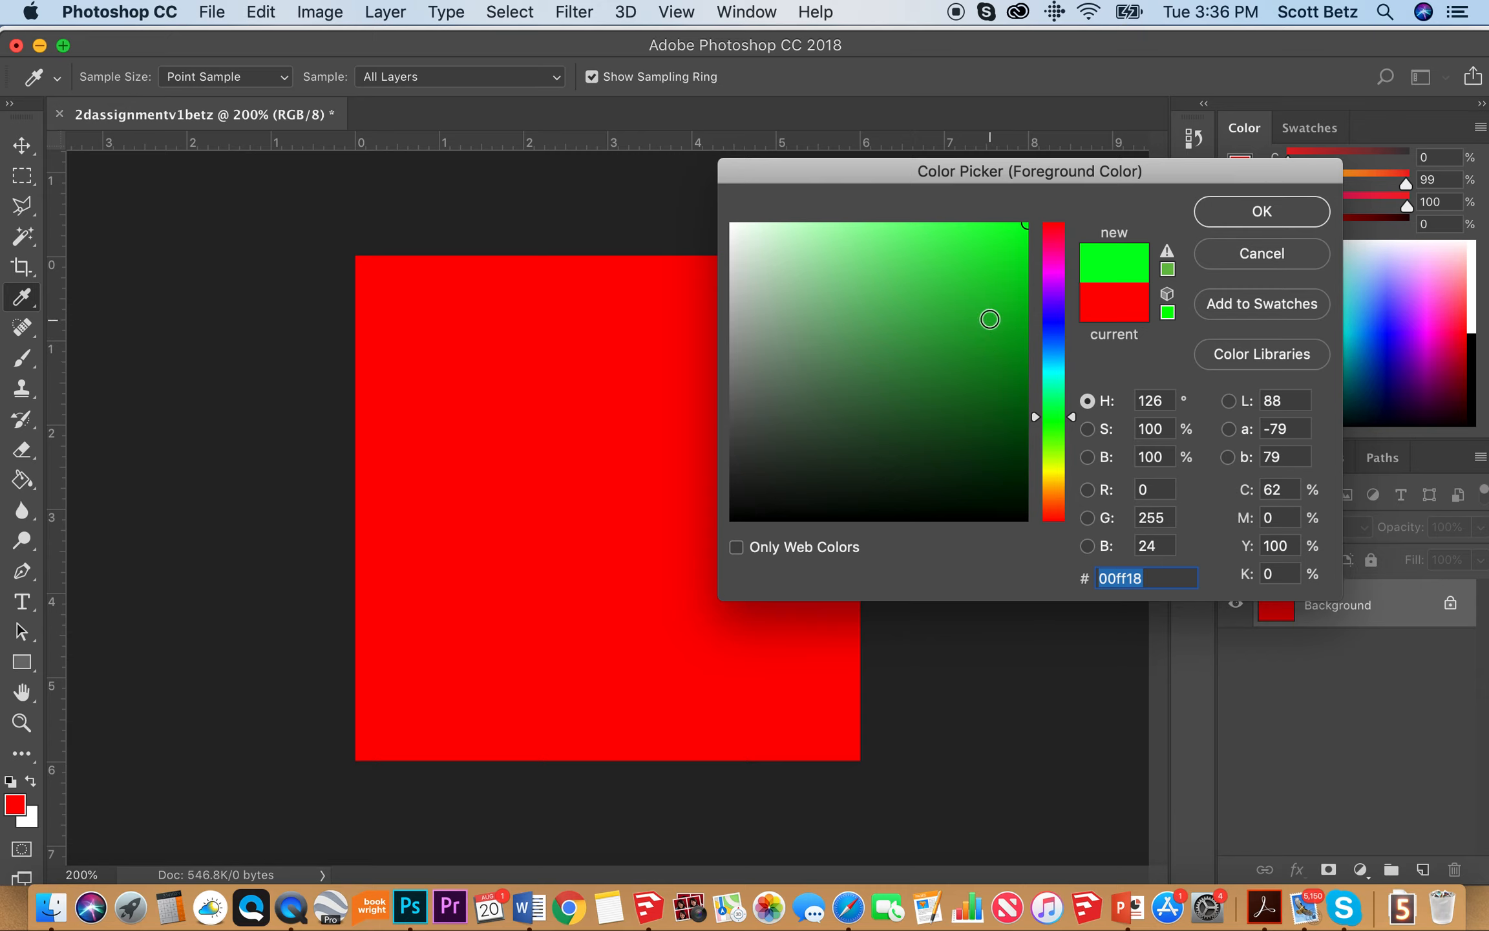
left_click_drag(1054, 432, 1053, 404)
left_click(1055, 429)
left_click(958, 288)
left_click(947, 276)
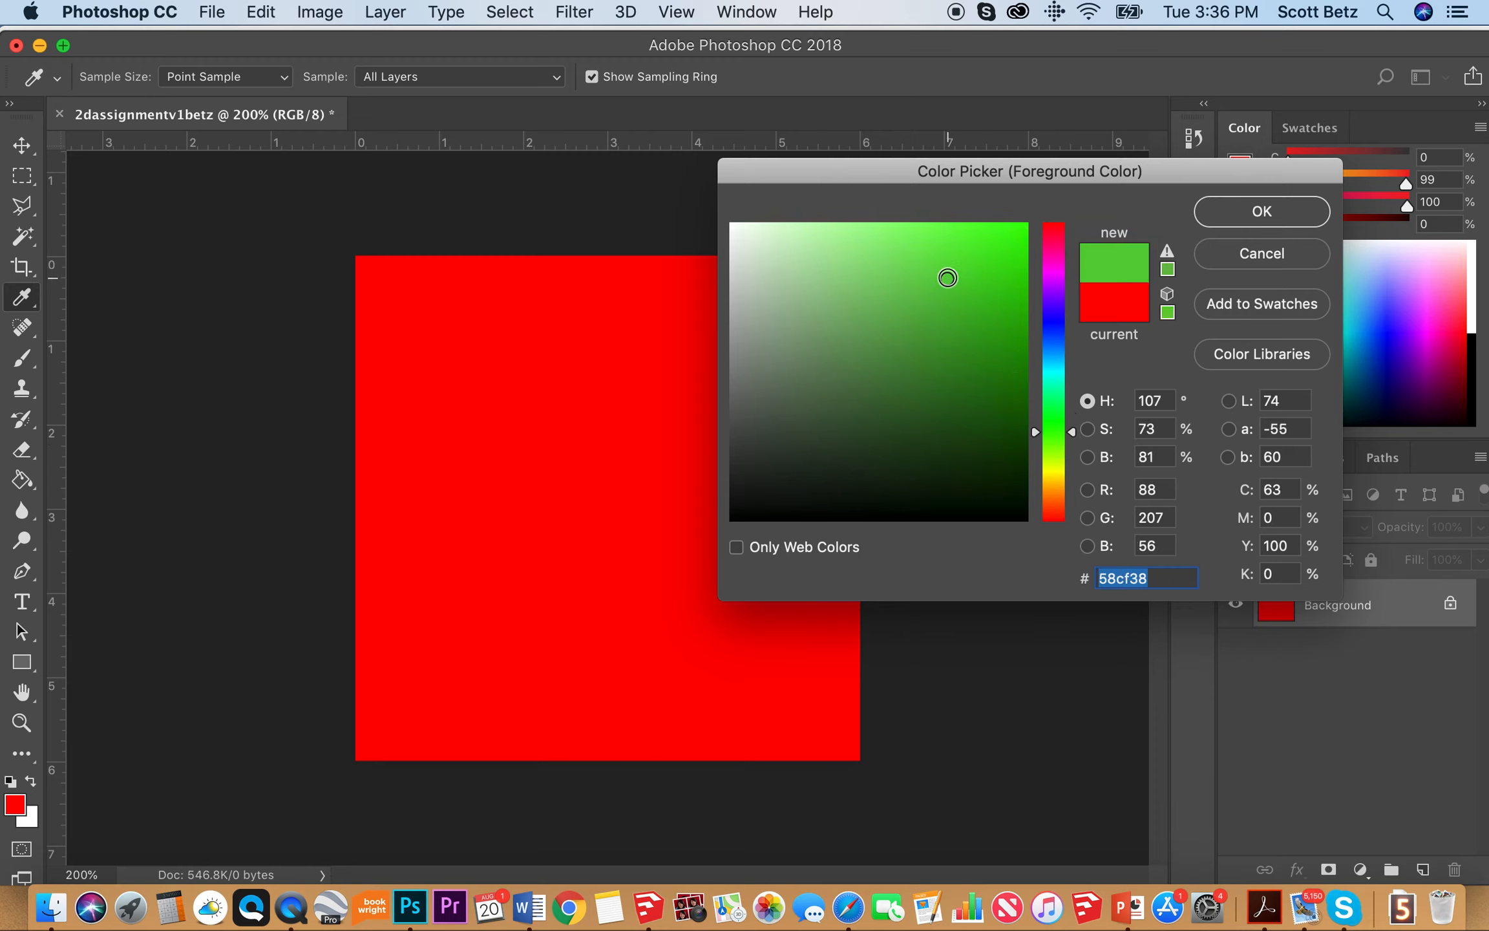
left_click(941, 339)
left_click(959, 347)
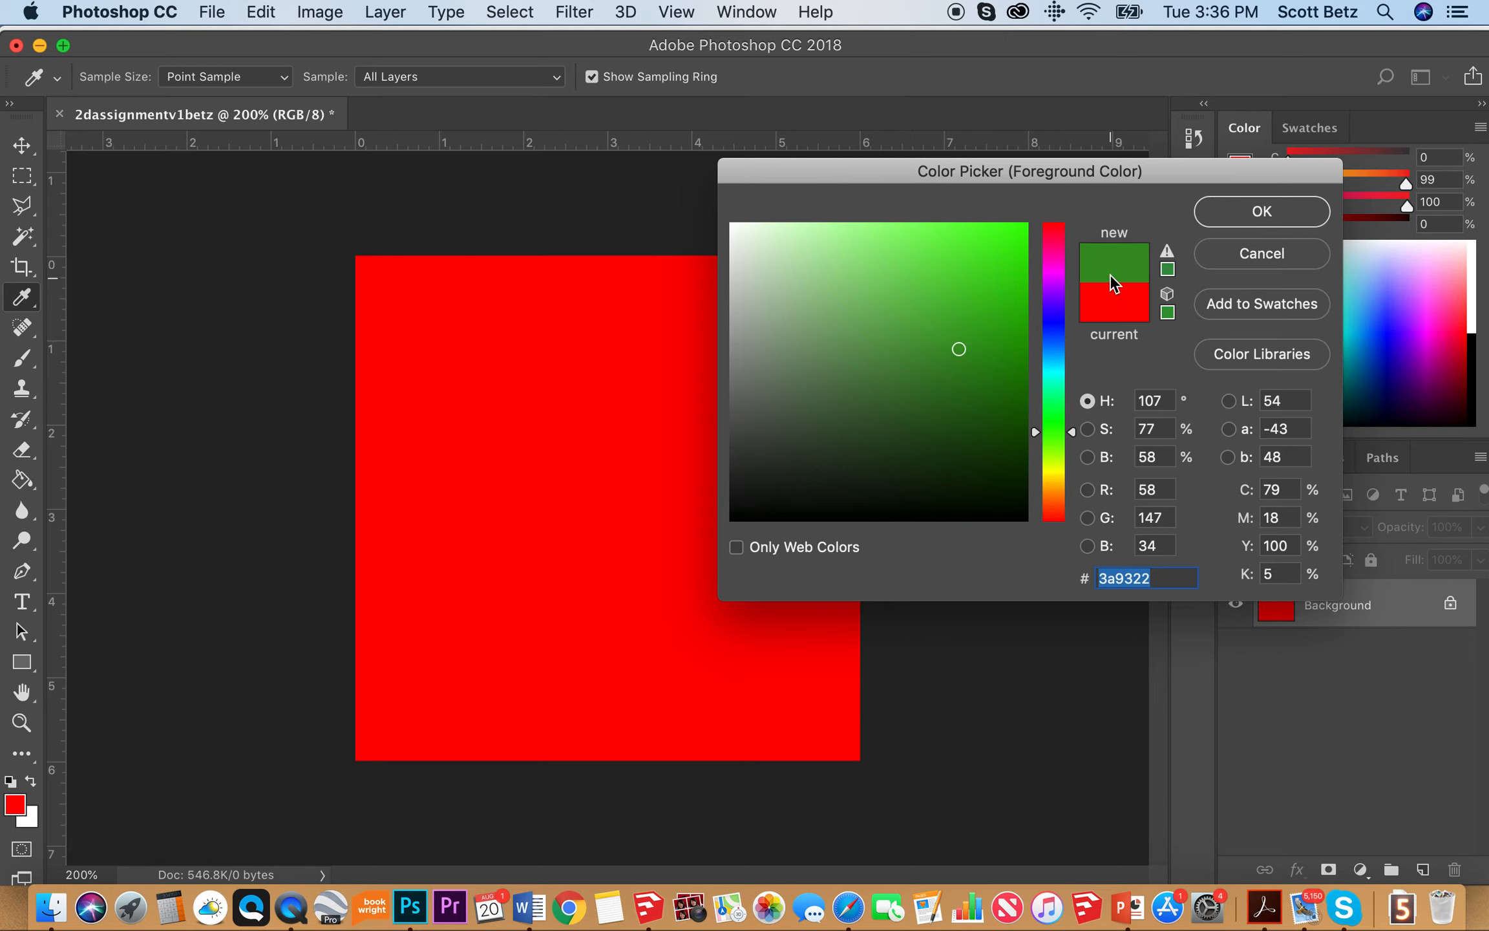
left_click(988, 349)
left_click(996, 350)
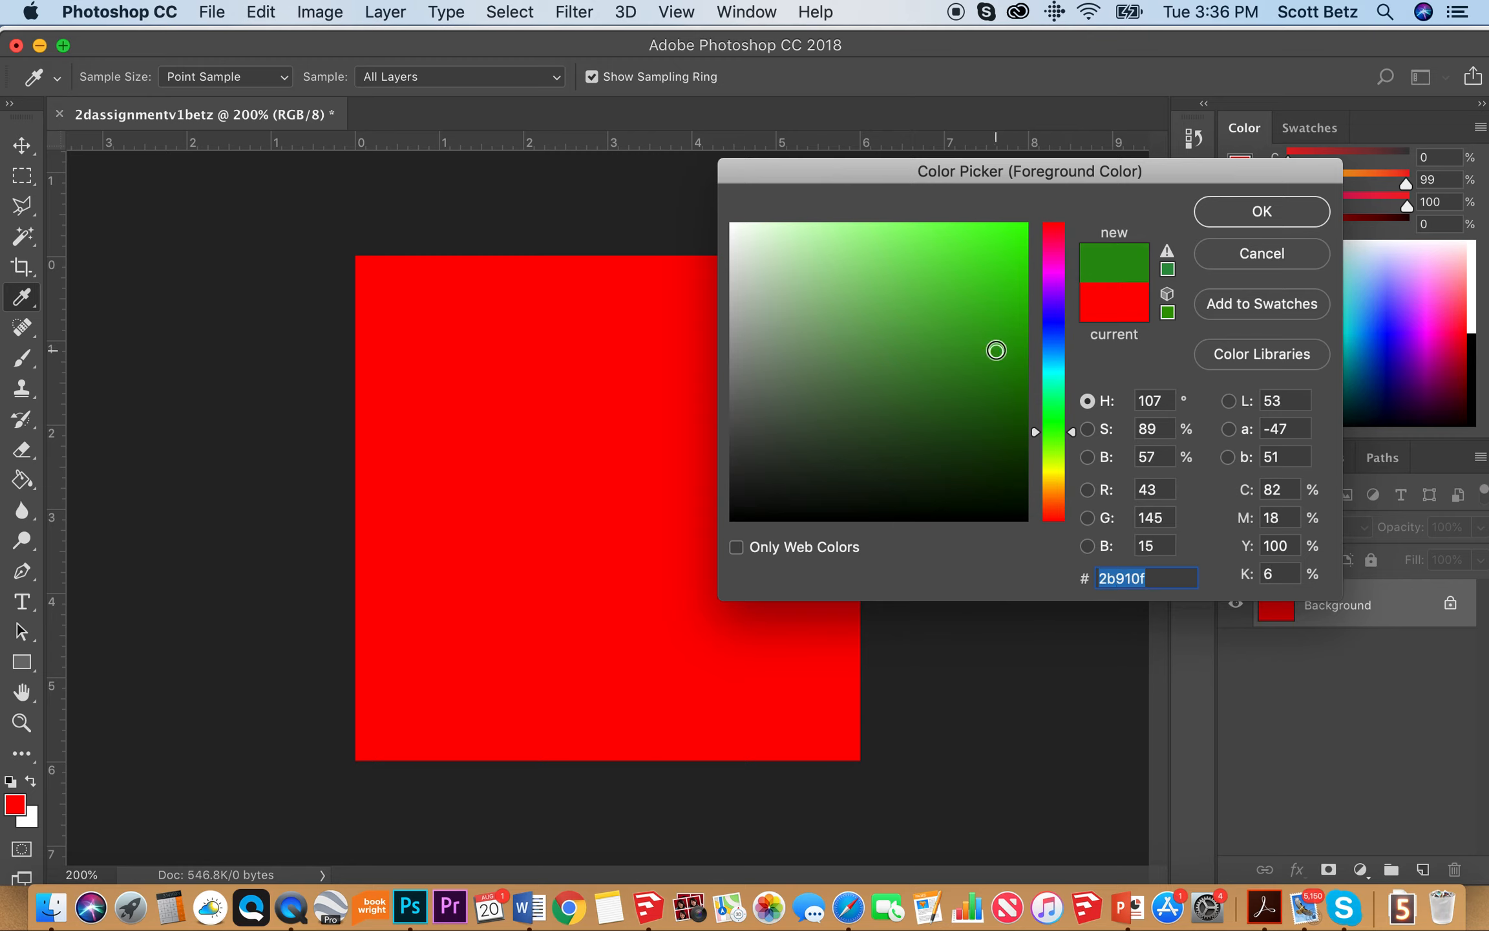
left_click(997, 336)
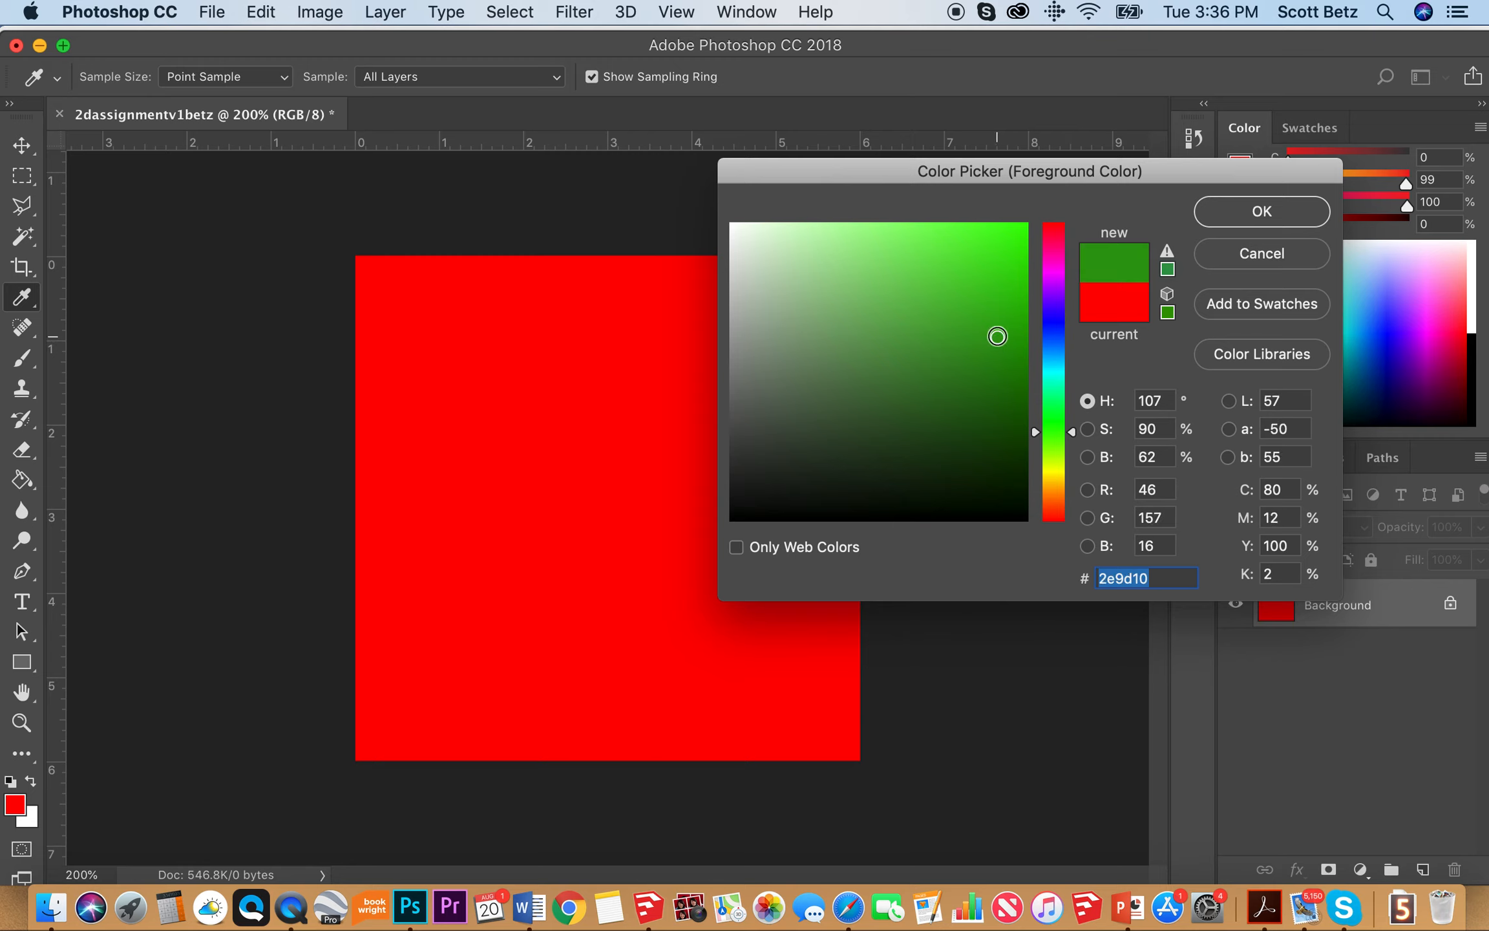
left_click(1262, 214)
- Paint a horizontal green stroke about 4.5 inches long near the canvas's upper edge with the 25 px brush
key("b")
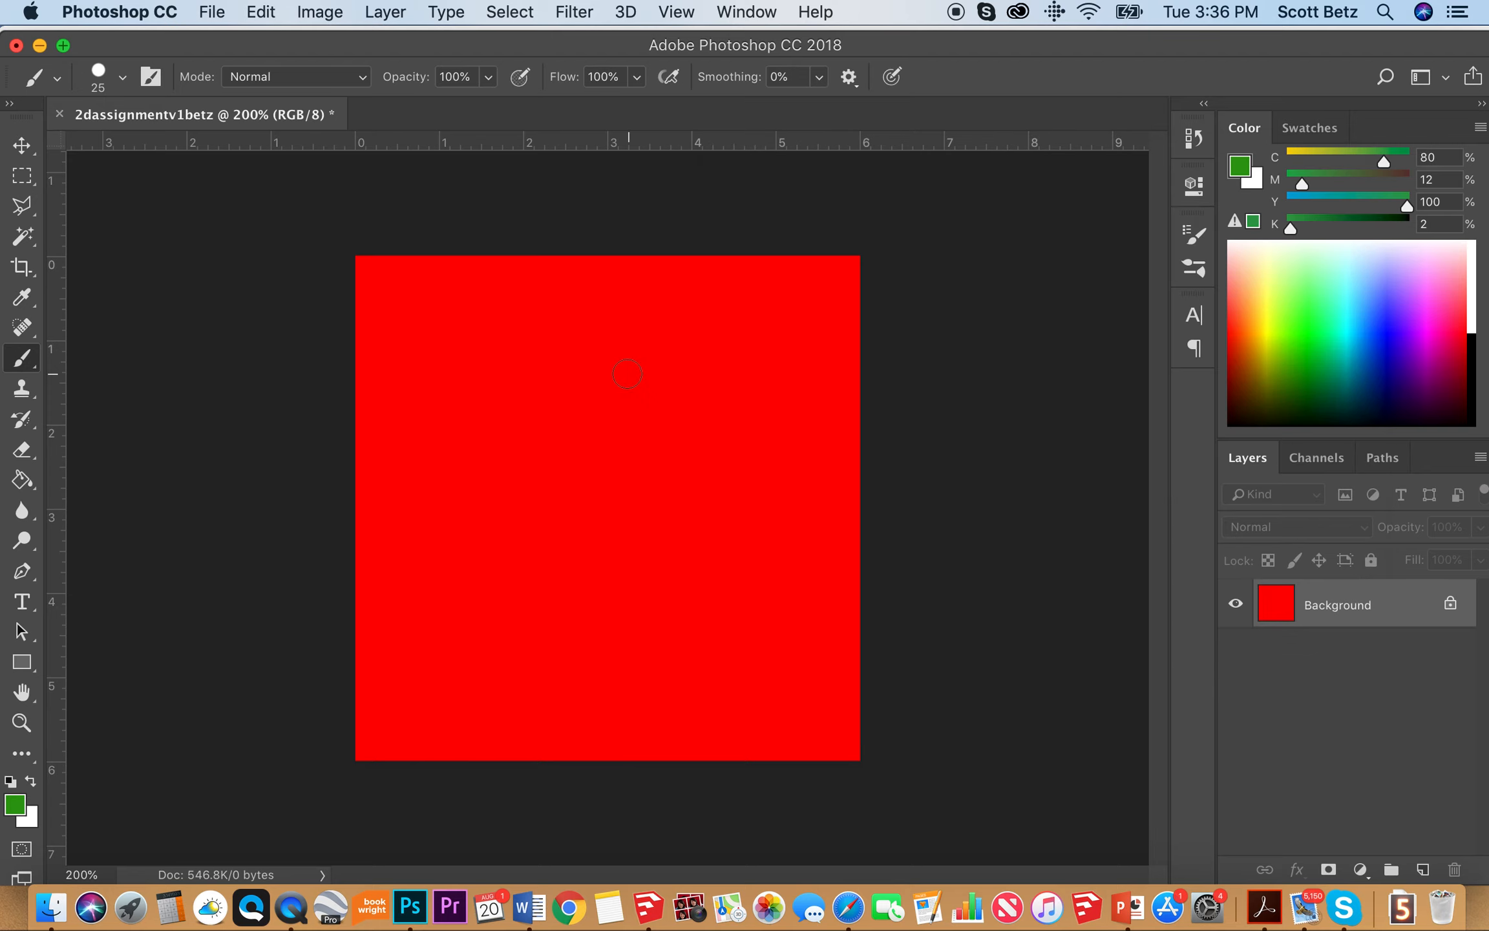
left_click_drag(421, 322, 788, 317)
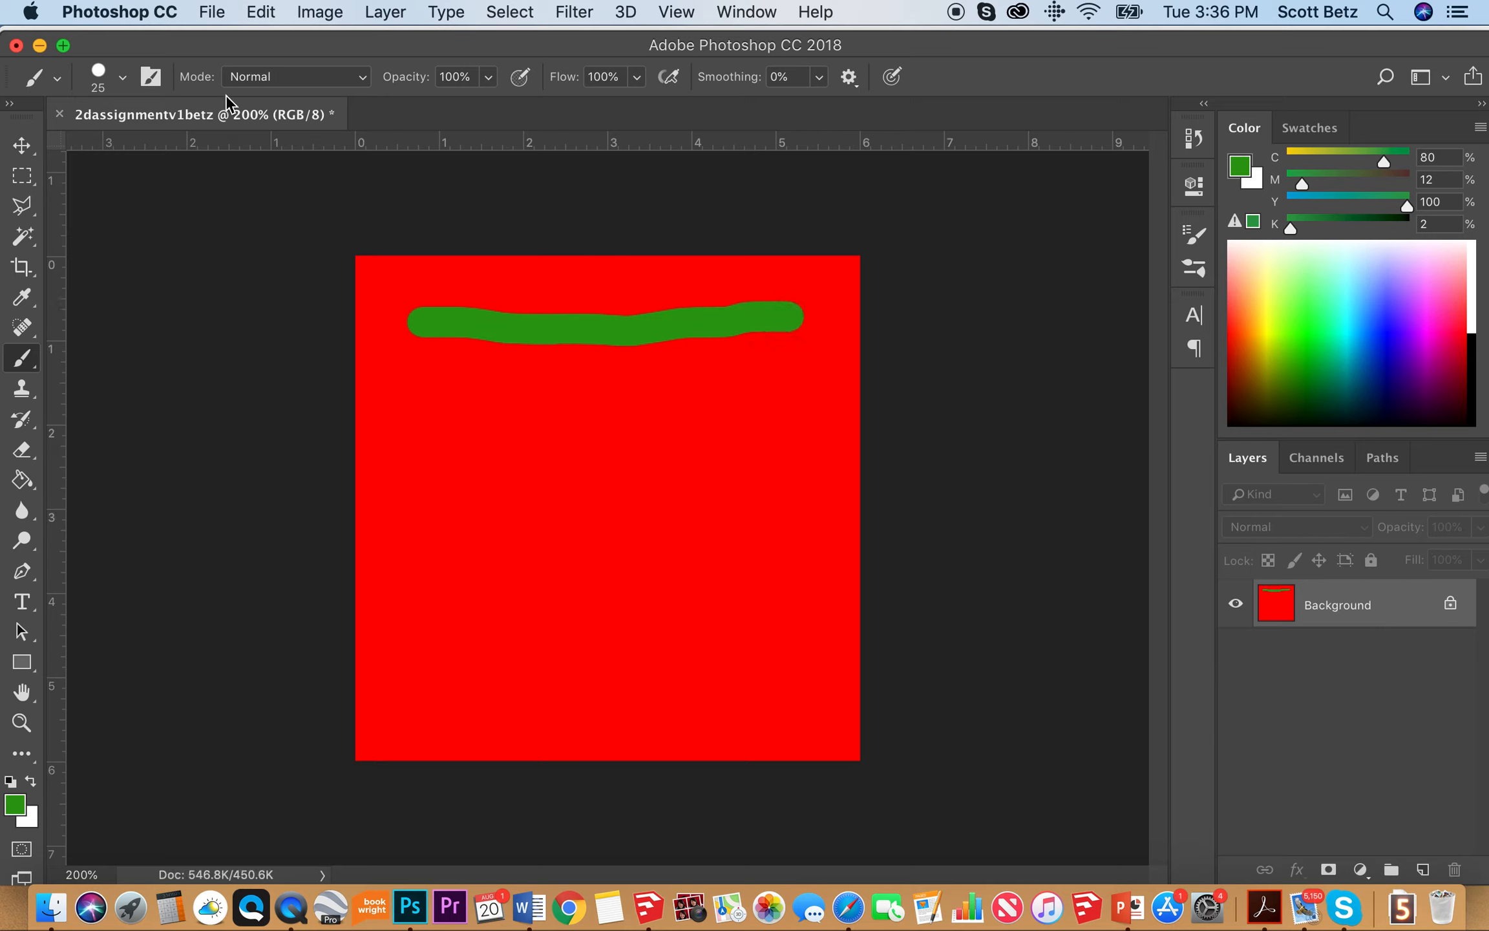
- Set the brush size to 10 px and paint a second horizontal green stroke below the thick one
left_click(123, 78)
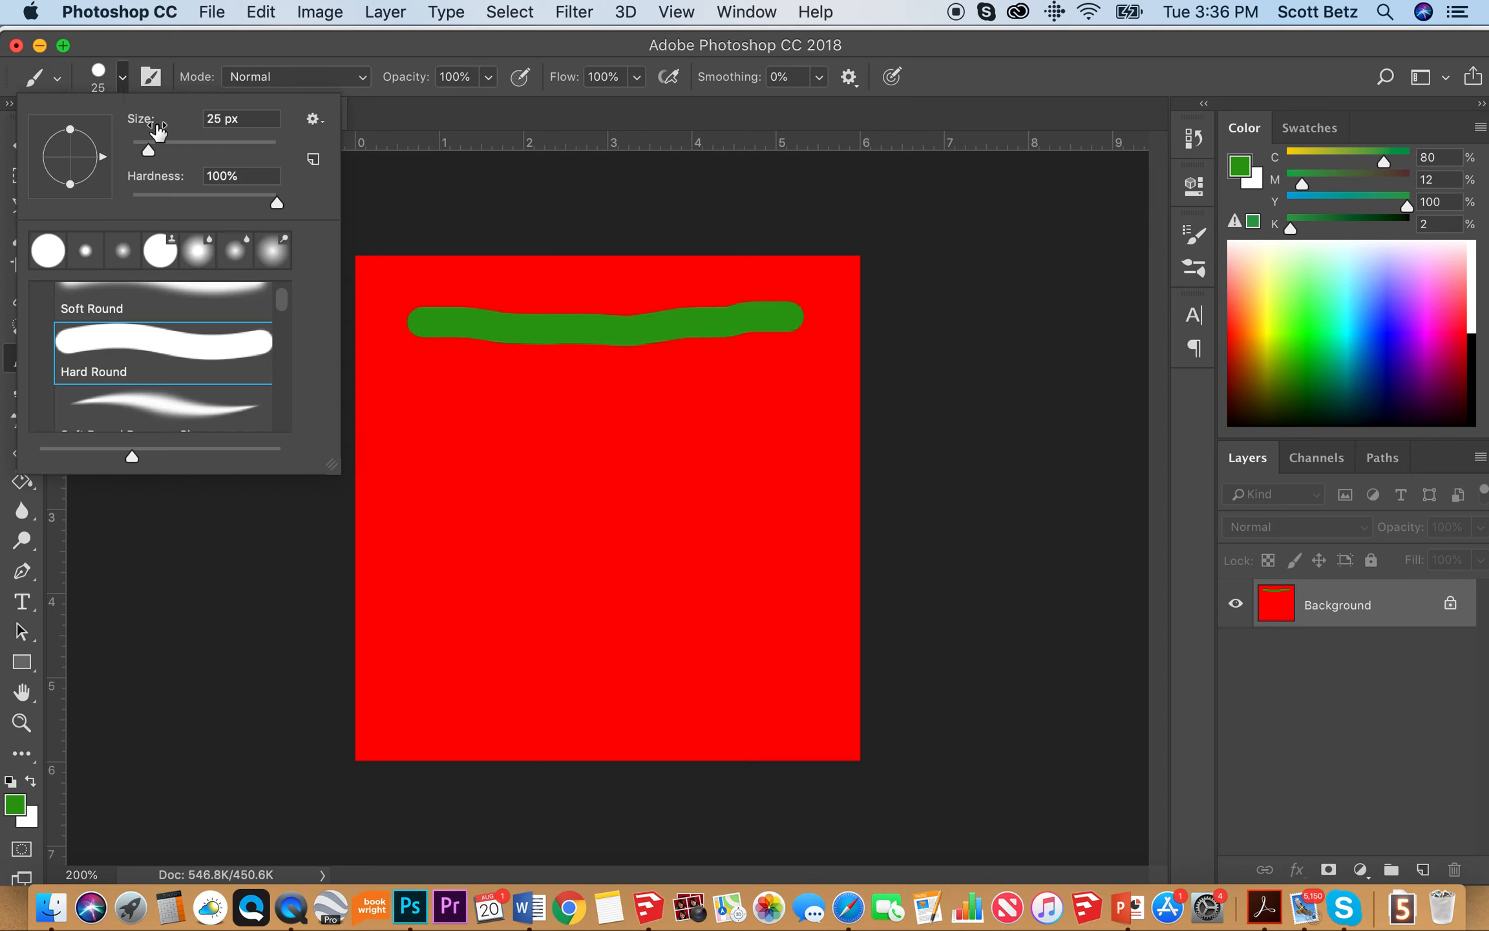
double_click(220, 119)
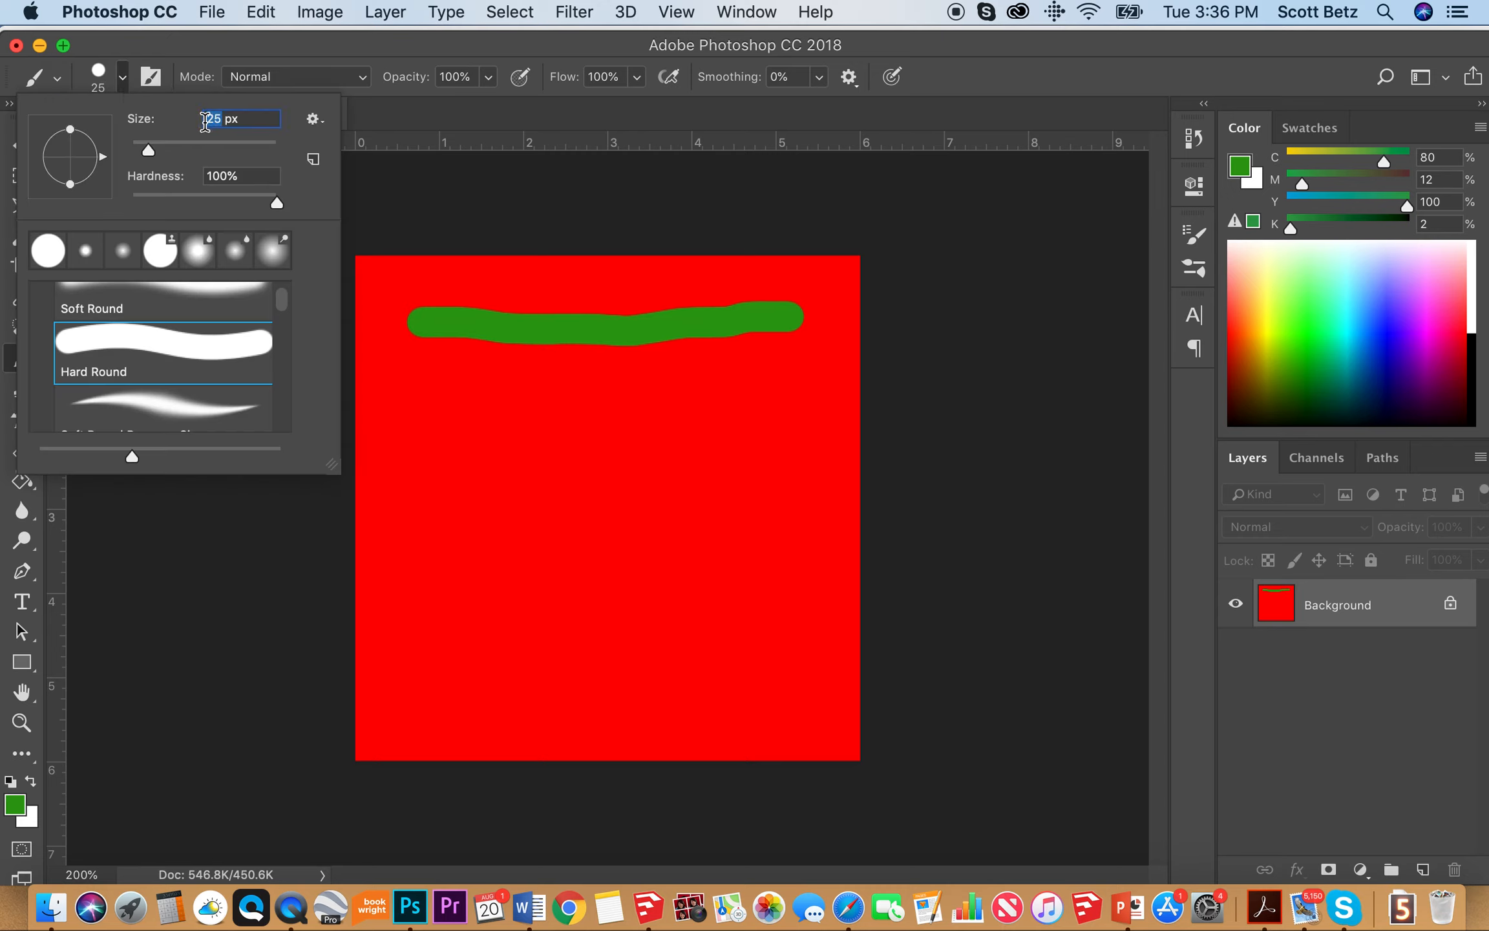
type("10")
left_click_drag(412, 375, 799, 379)
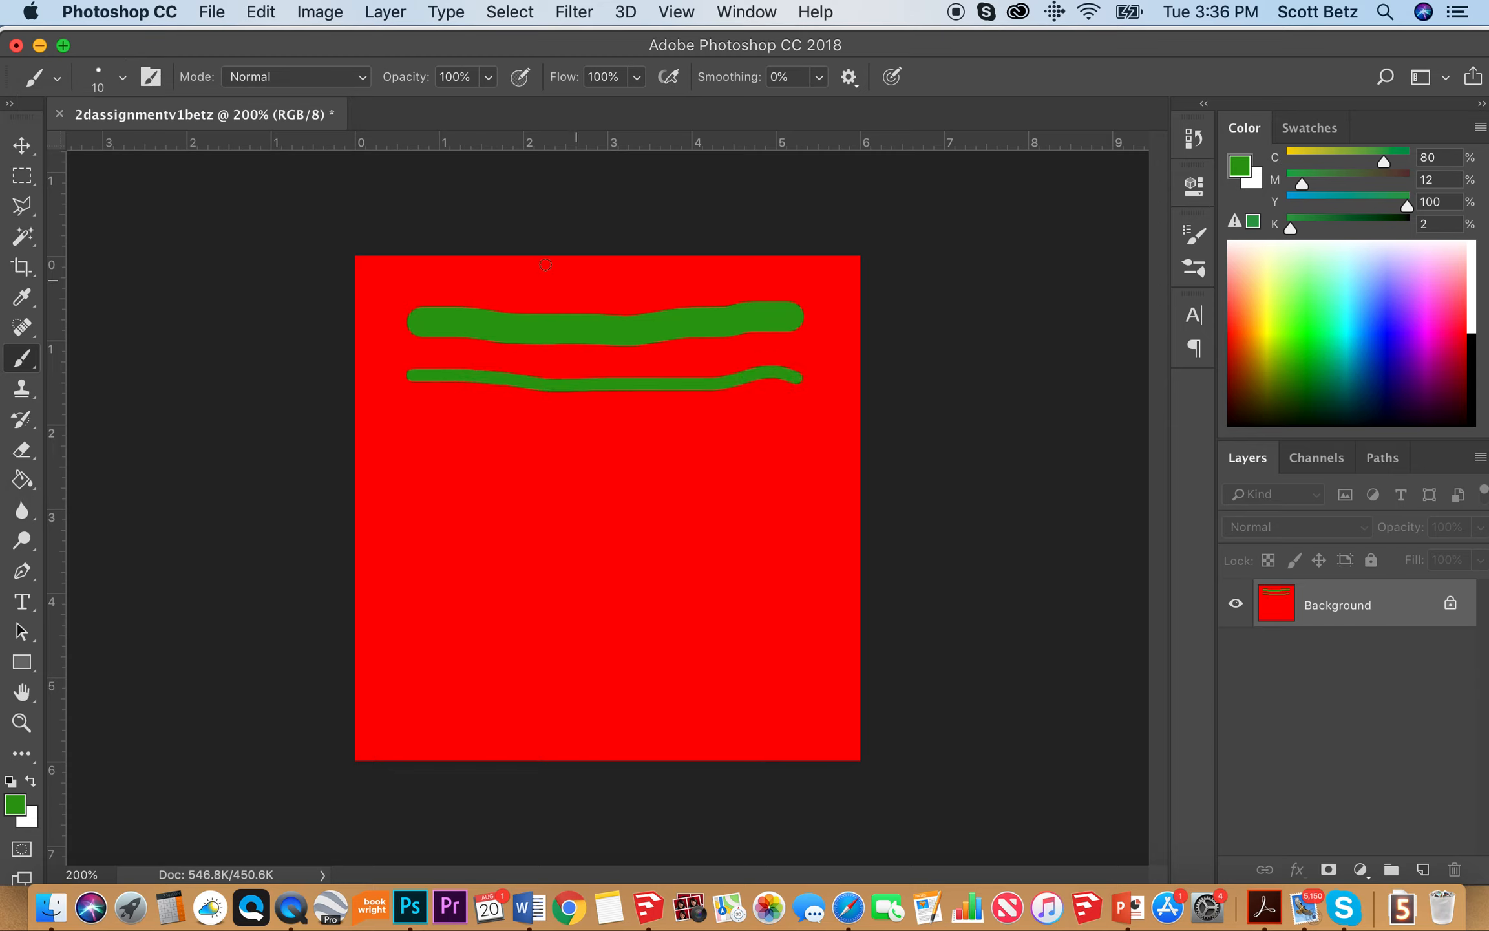
- Set the brush size to 5 px and paint a third horizontal green stroke below the 10 px one
left_click(123, 77)
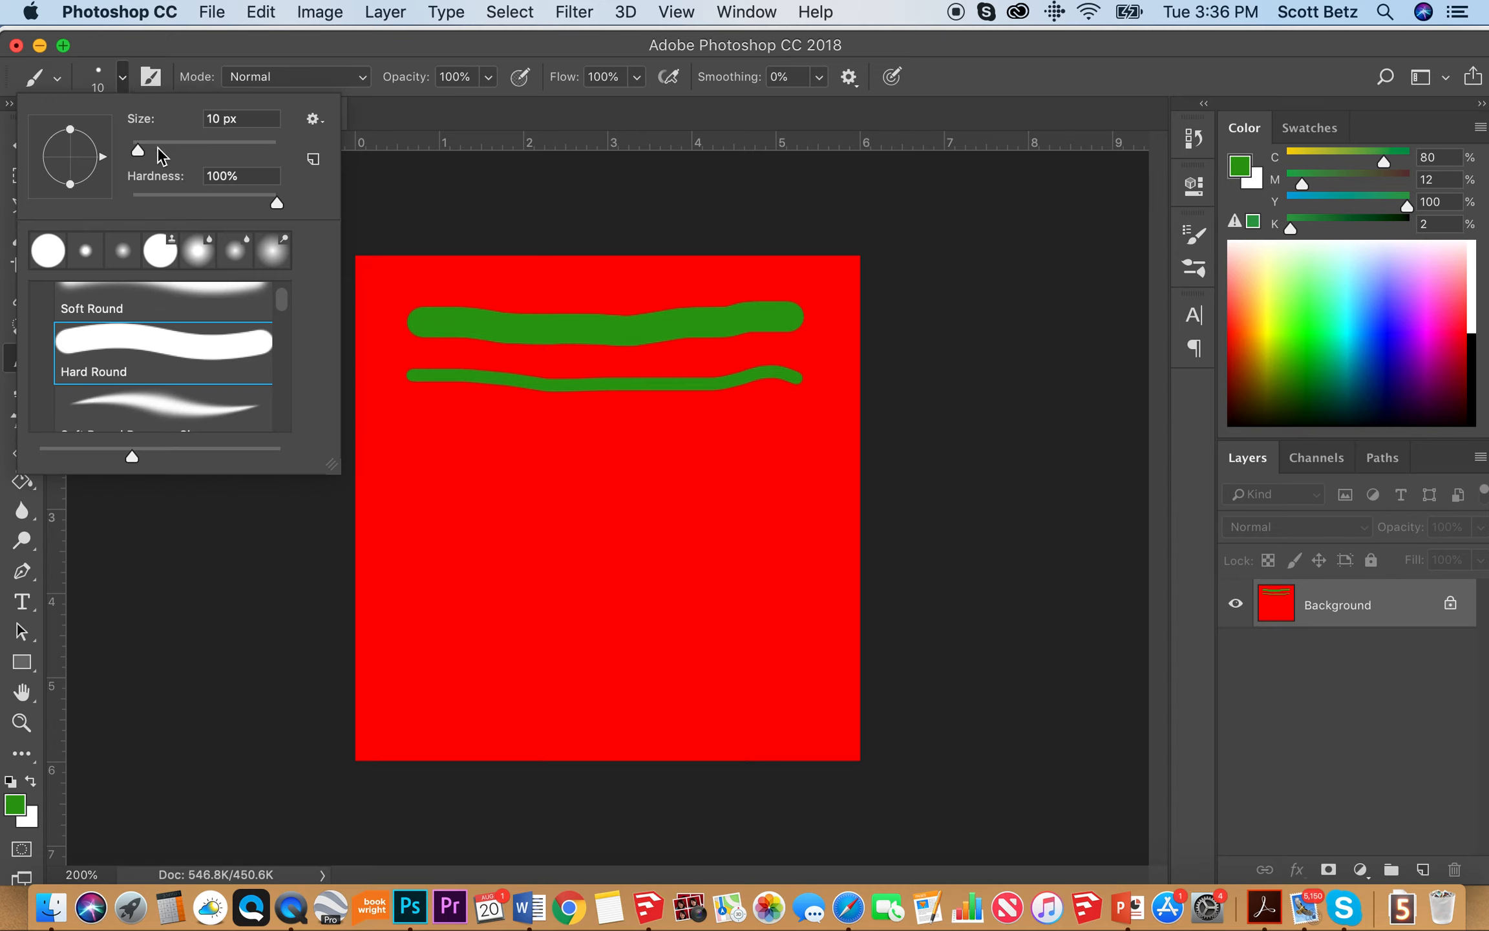
double_click(212, 119)
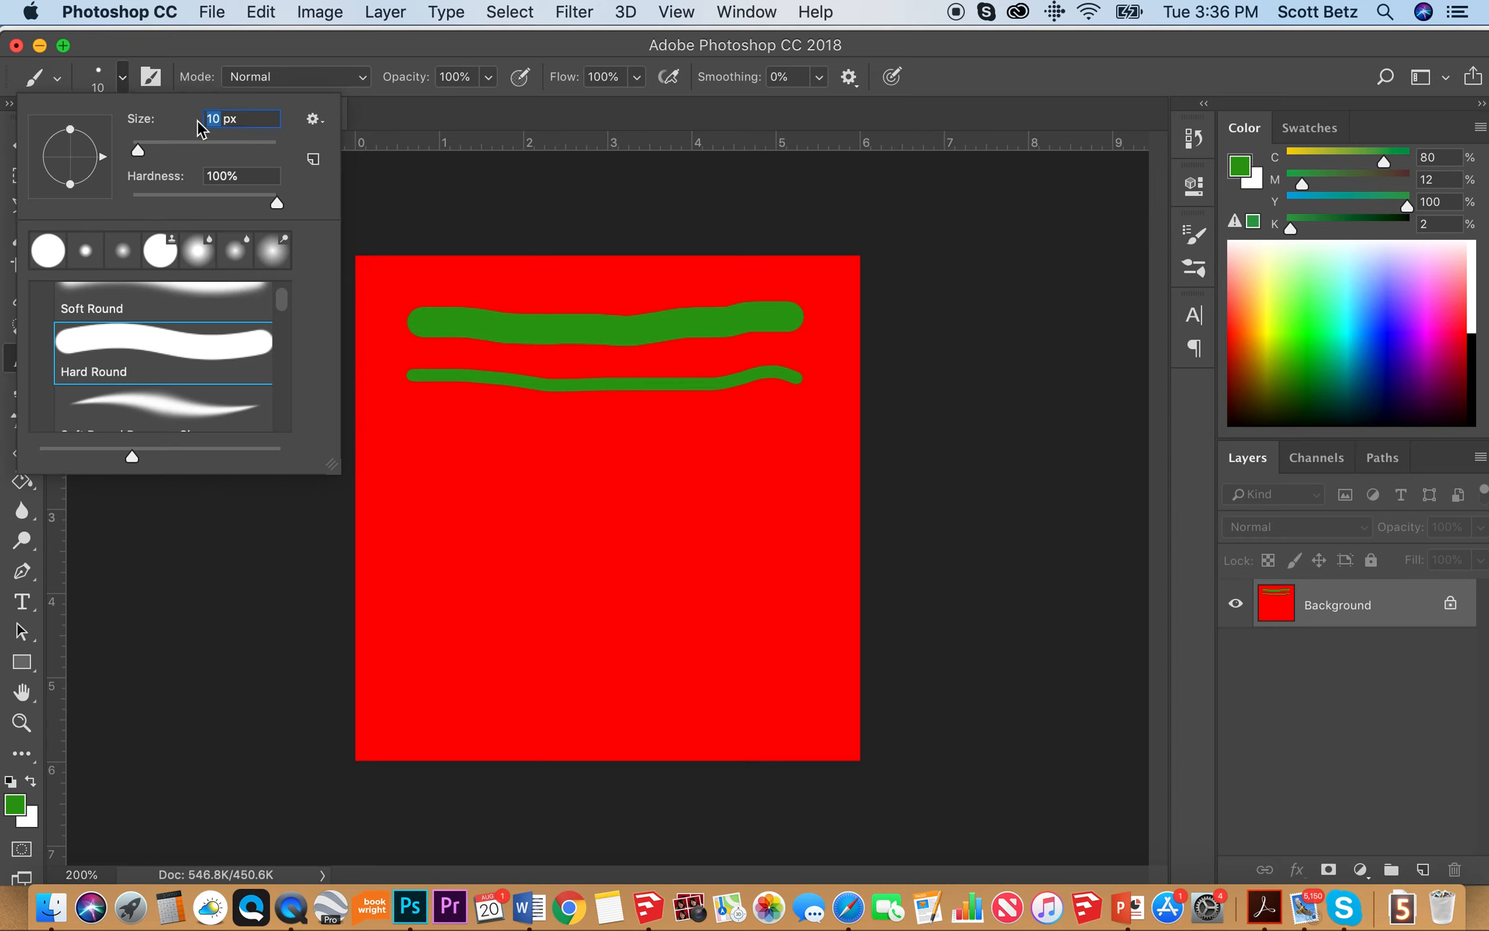
type("5")
key("Return")
left_click_drag(413, 418, 797, 423)
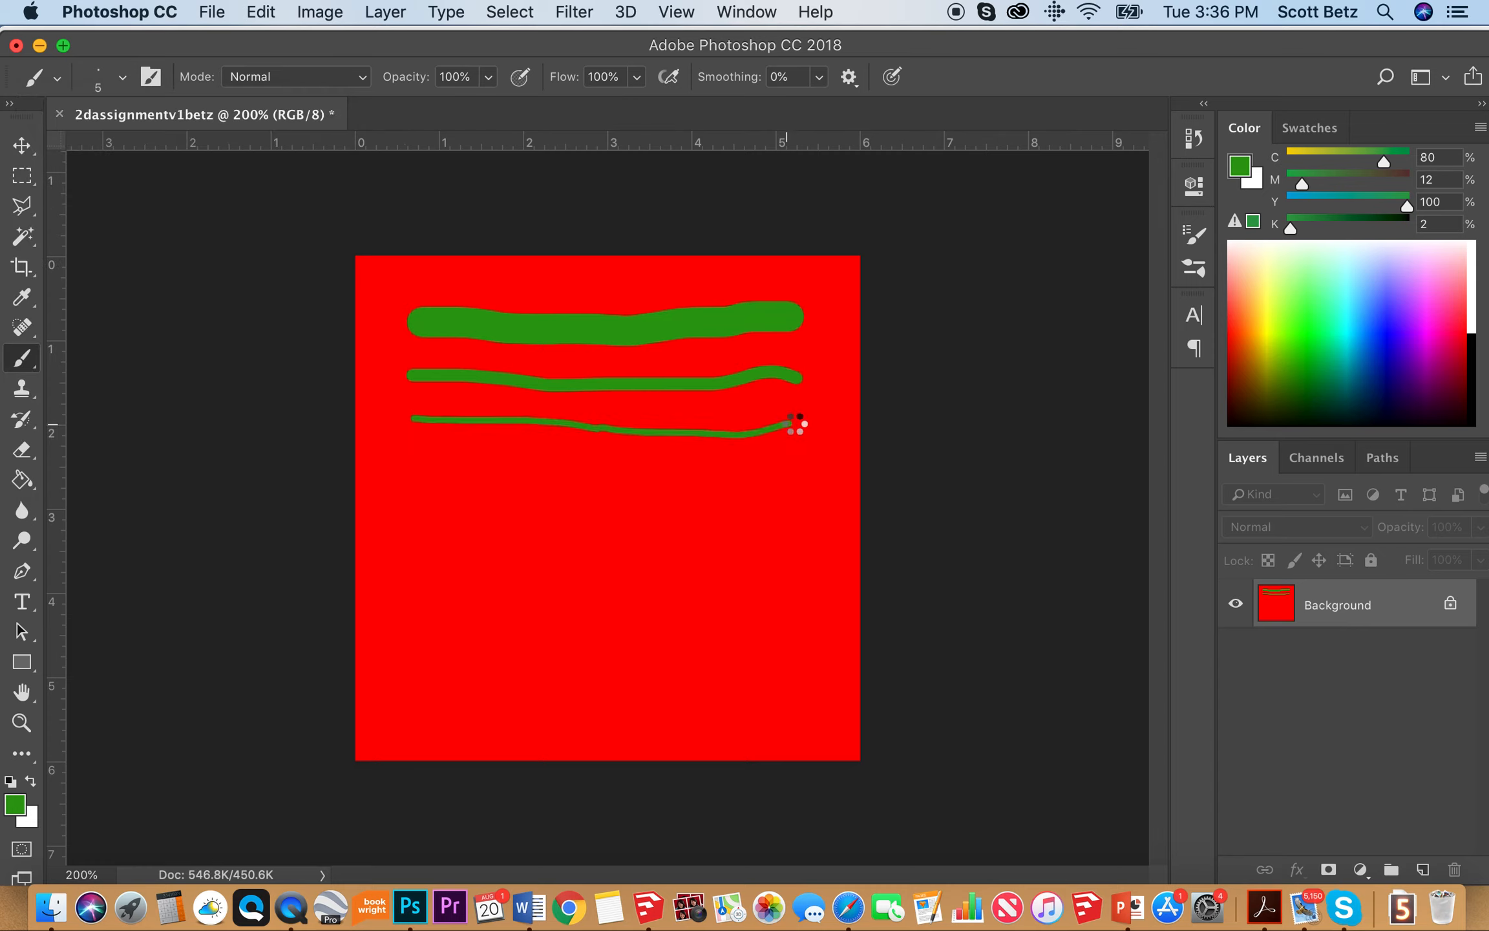
- Set the brush size to 2.5 px and paint a fourth, thinnest horizontal green stroke below the others
left_click(122, 77)
left_click(217, 119)
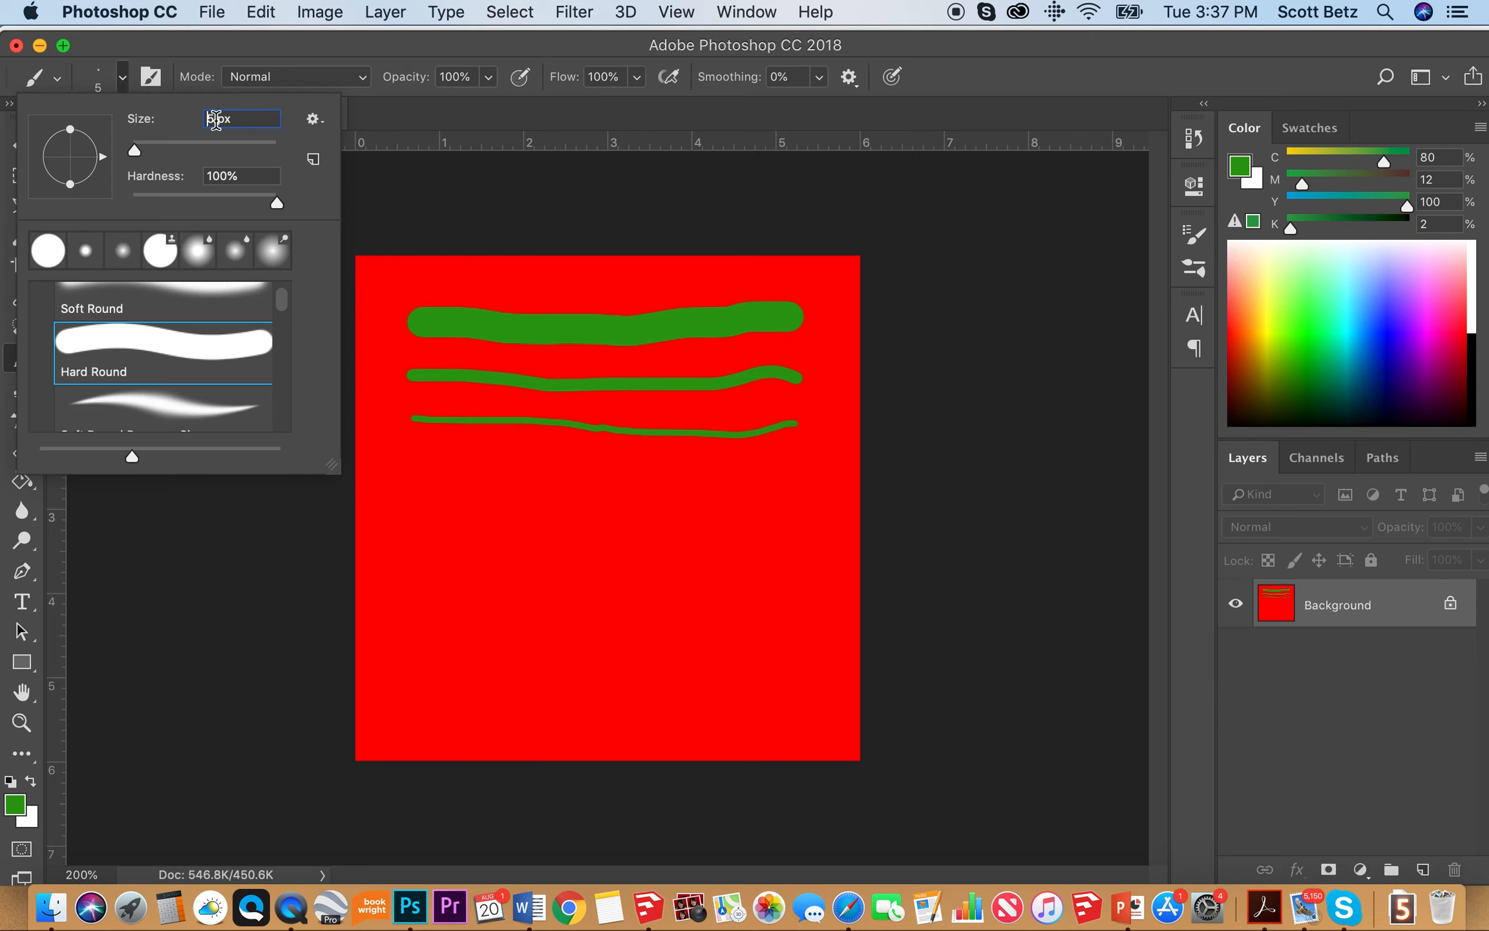
type("2")
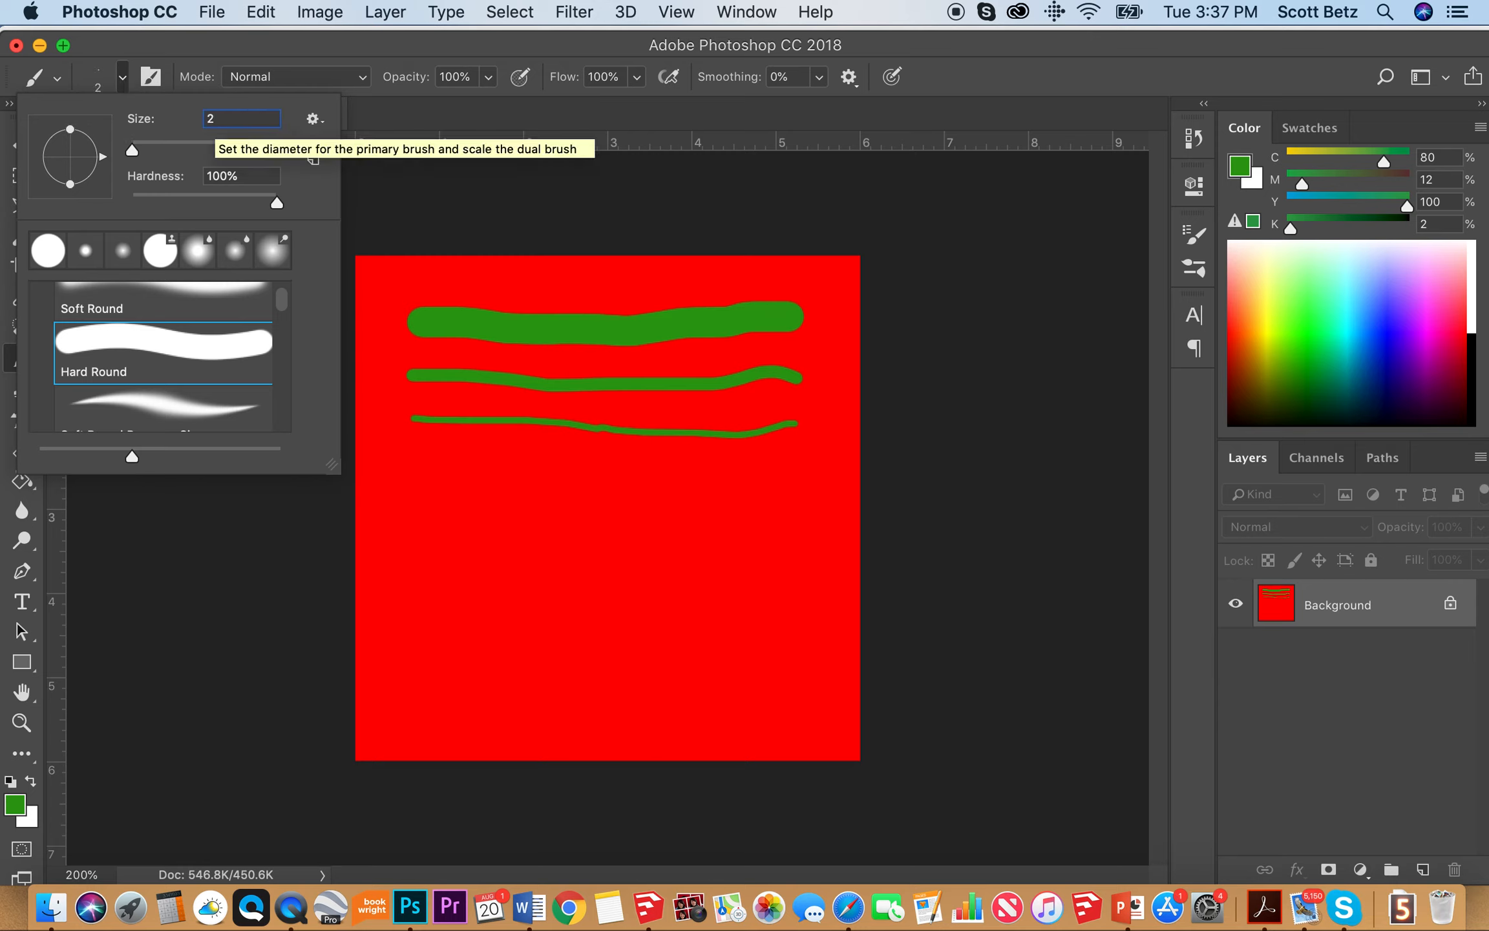
type(".5")
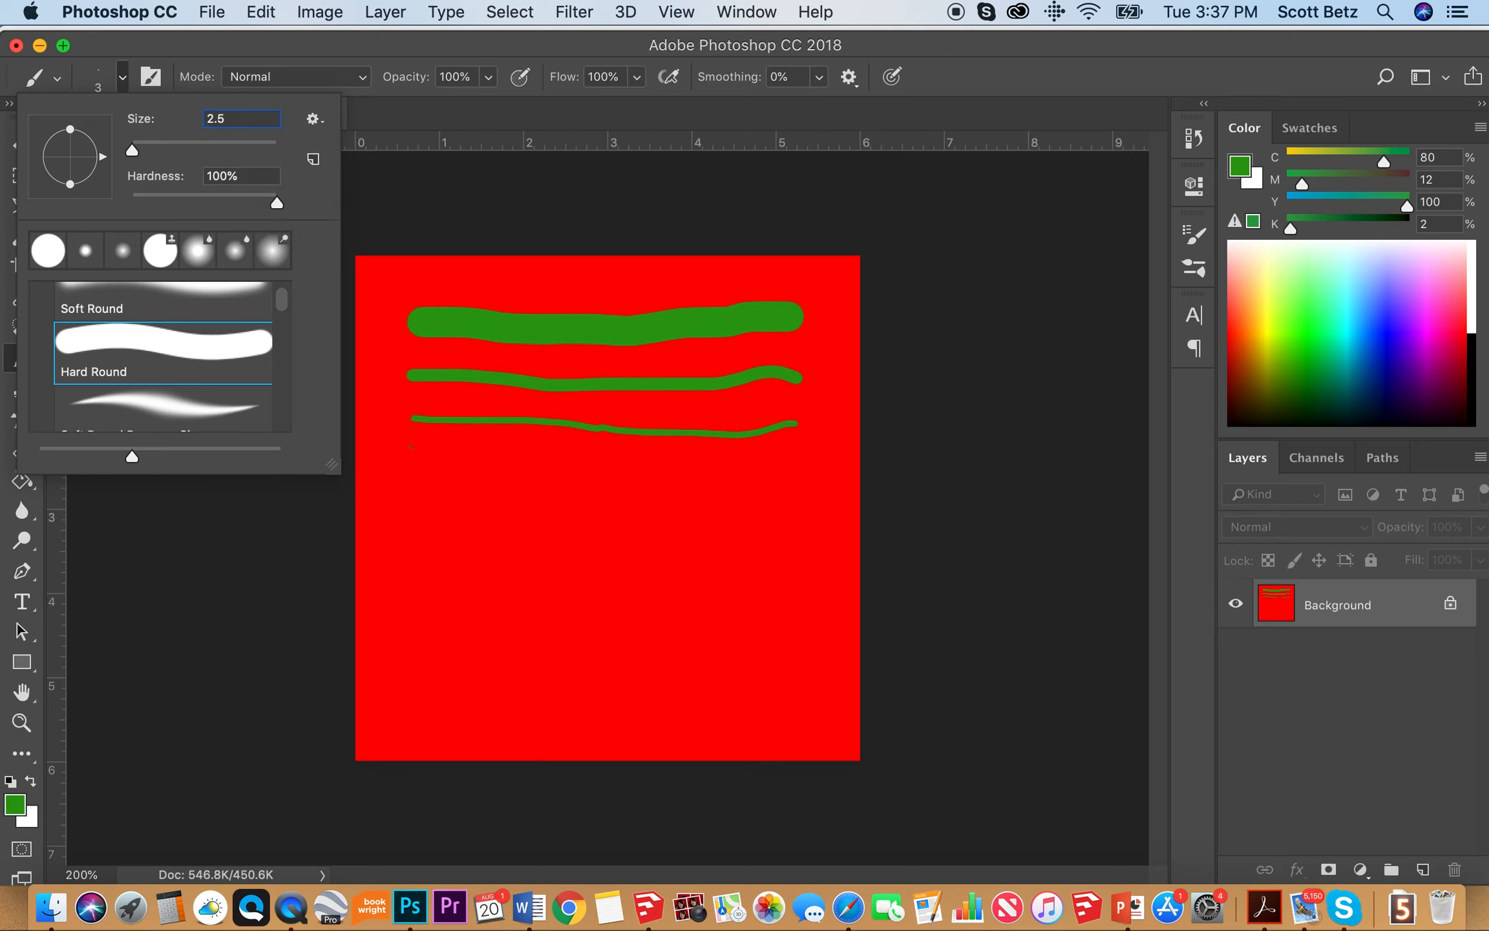
key("Return")
left_click_drag(409, 447, 802, 458)
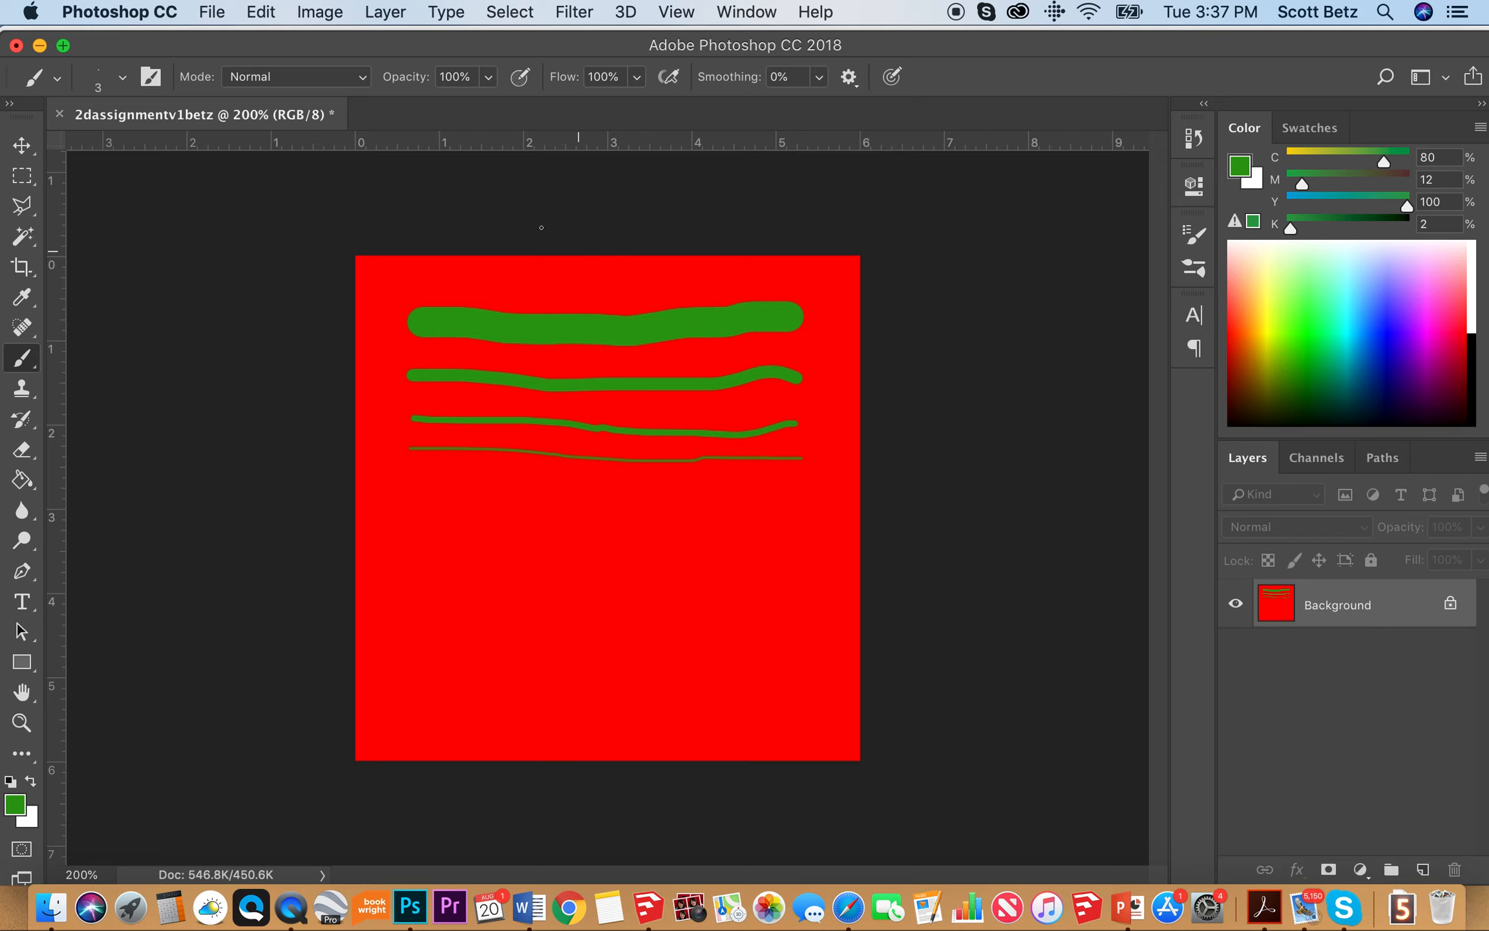
- Set the brush to 50% opacity and 25 px, and paint a horizontal green stroke below the thinnest one
left_click(490, 78)
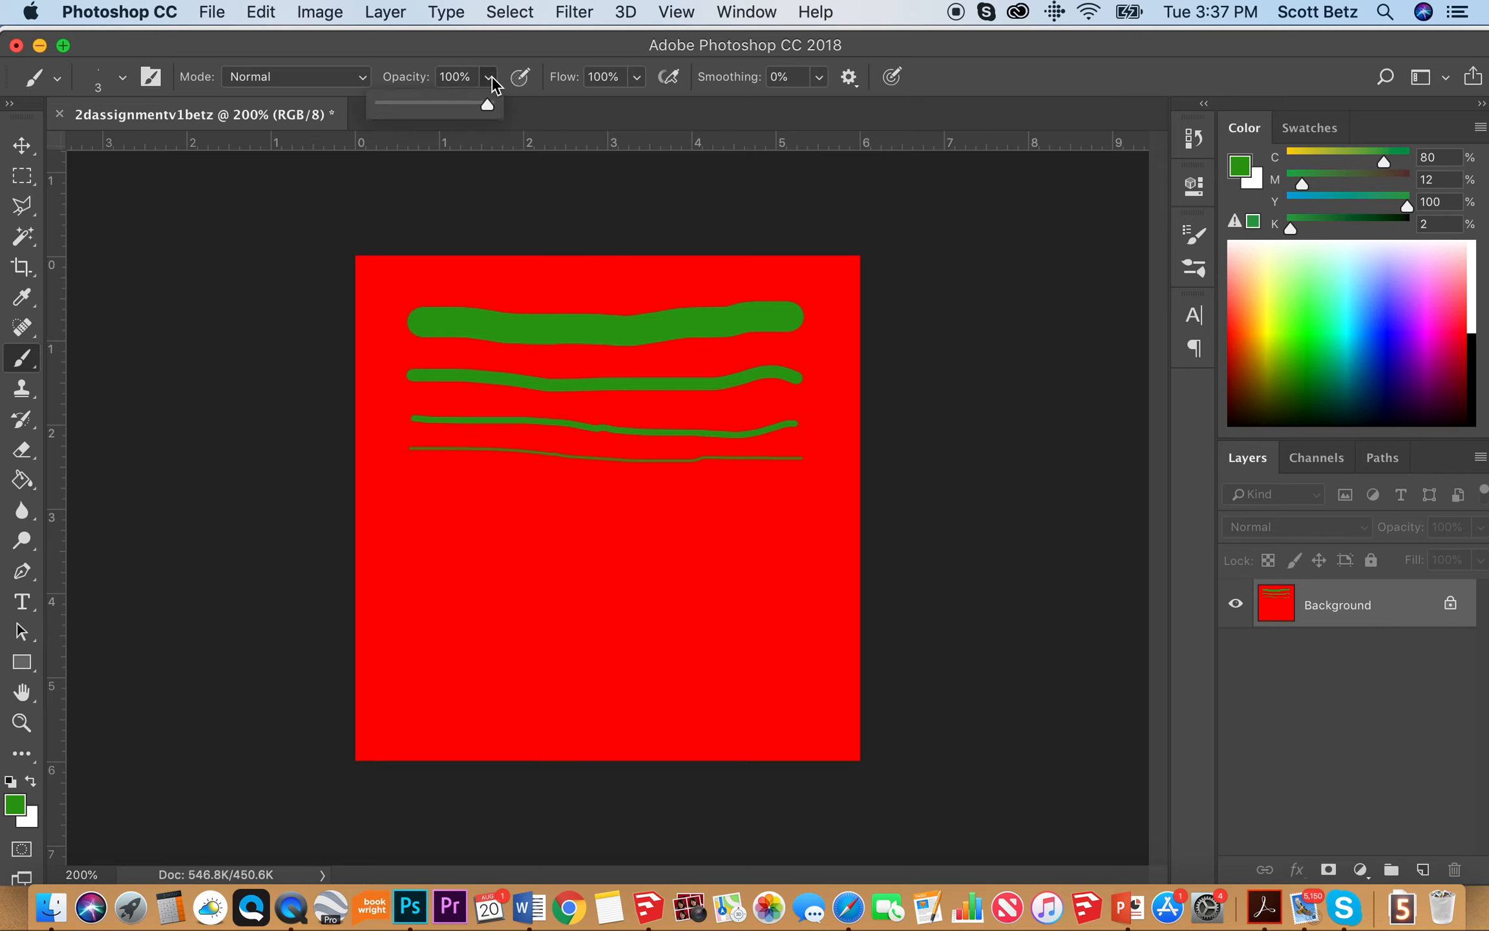
left_click_drag(487, 106, 436, 106)
left_click(456, 76)
type("50")
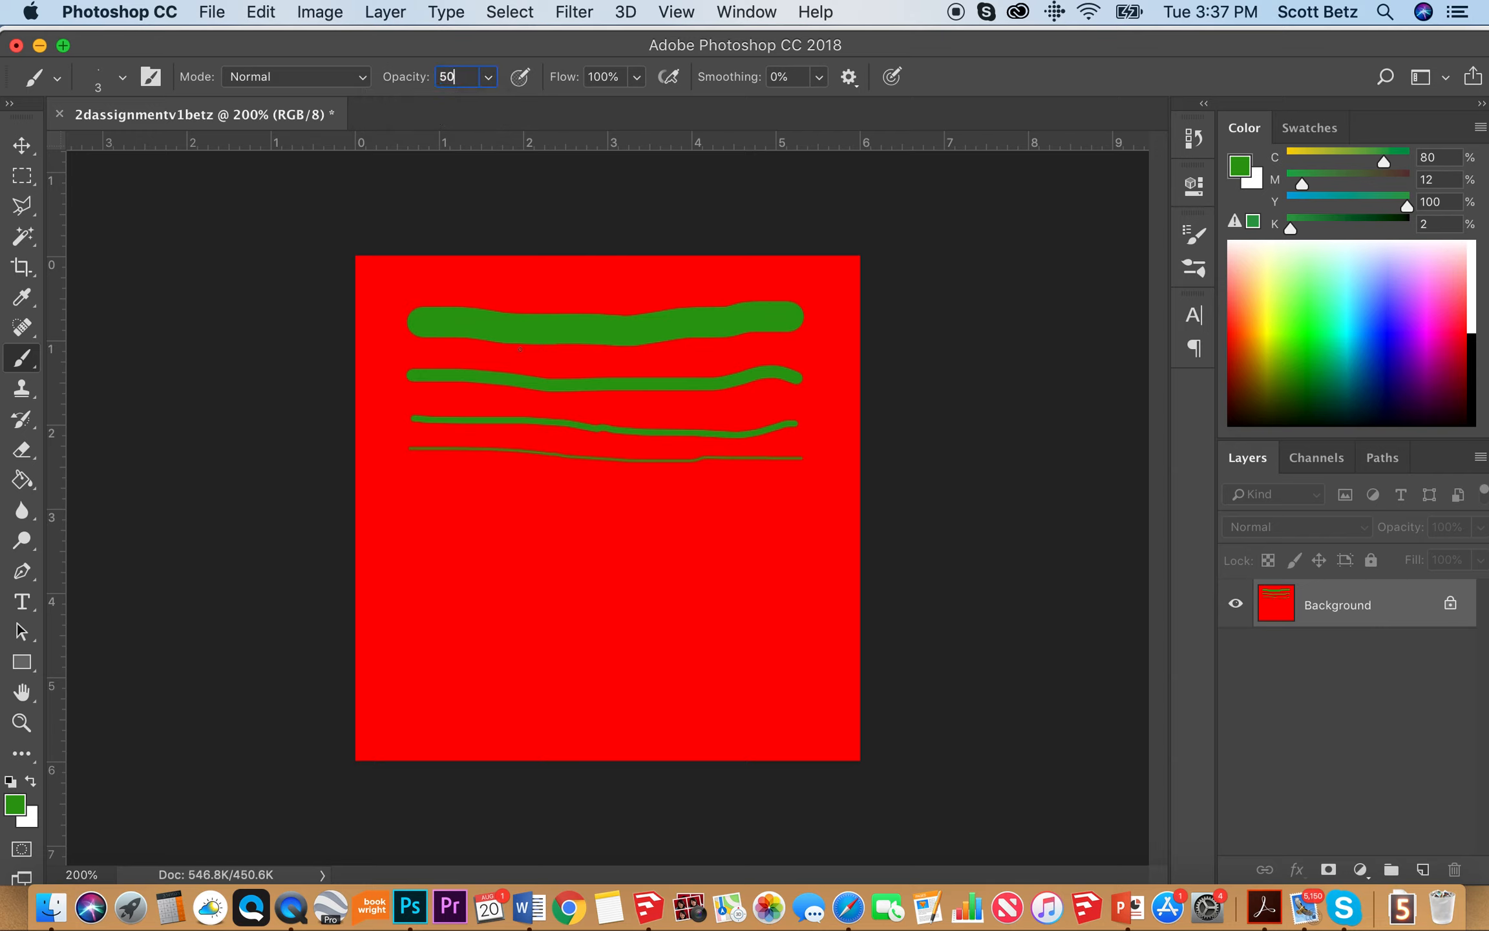
left_click(123, 79)
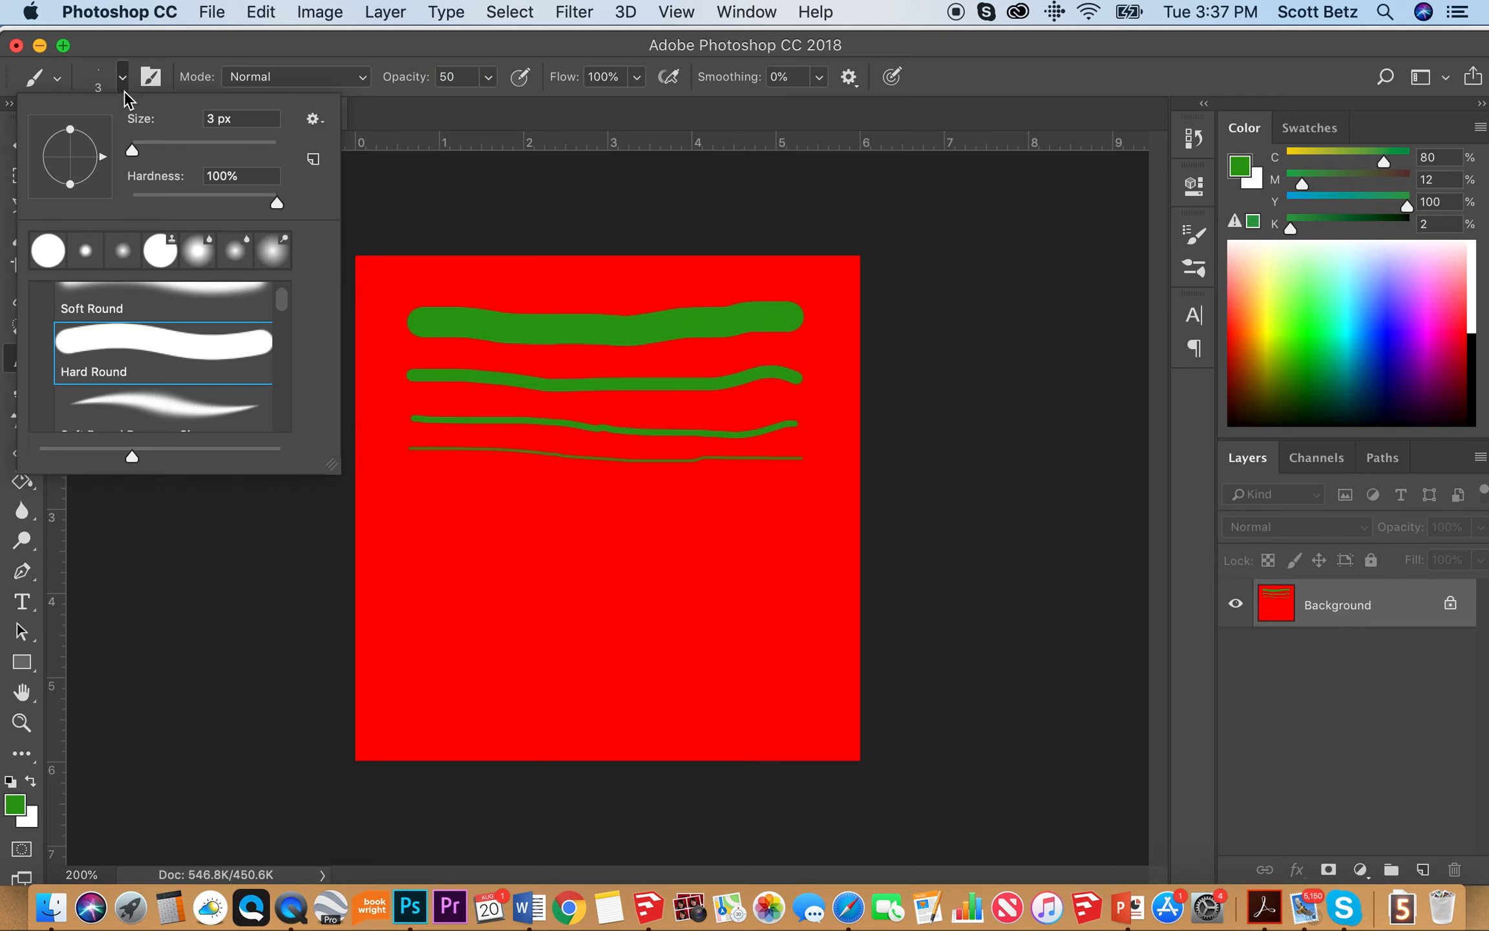
double_click(210, 120)
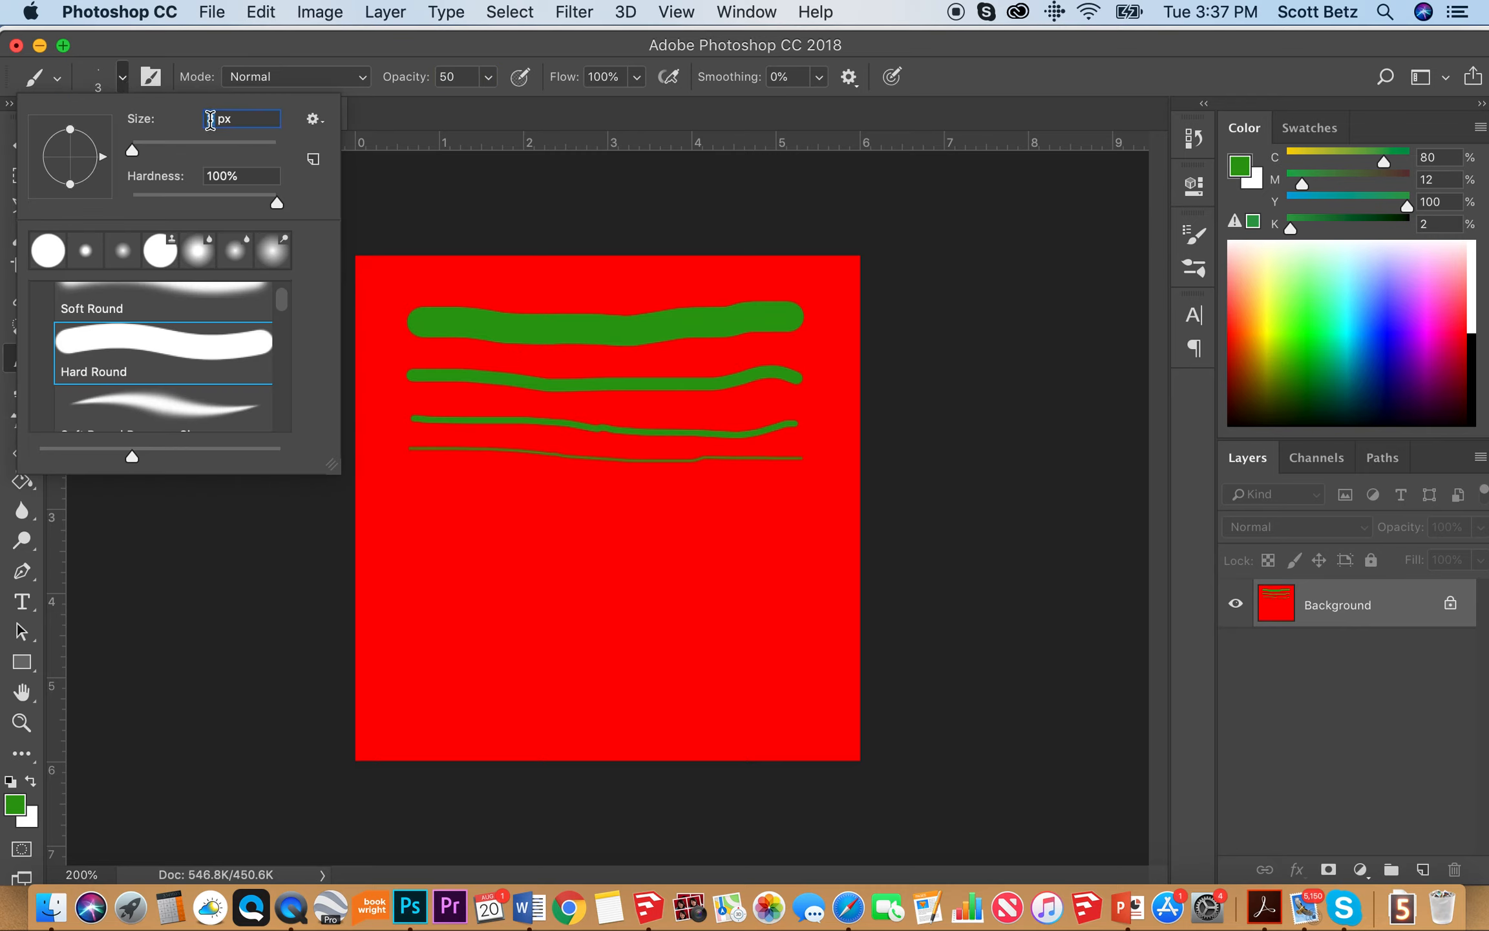
type("25")
left_click(423, 510)
left_click_drag(437, 510, 799, 517)
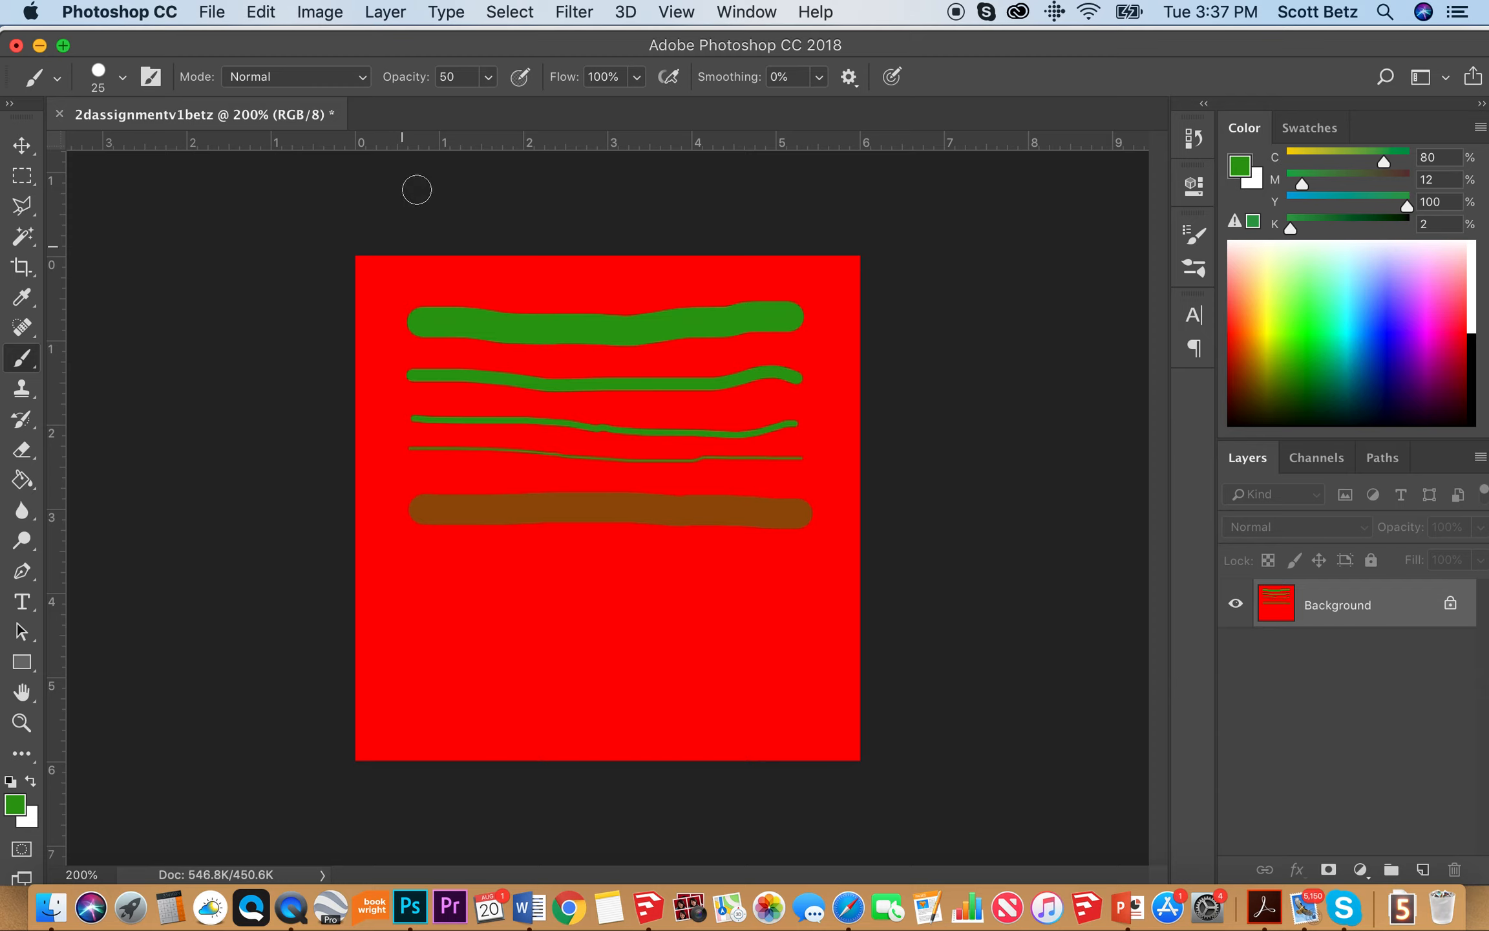
- Set the brush opacity to 25% and paint another horizontal stroke below the 50% one
left_click(490, 79)
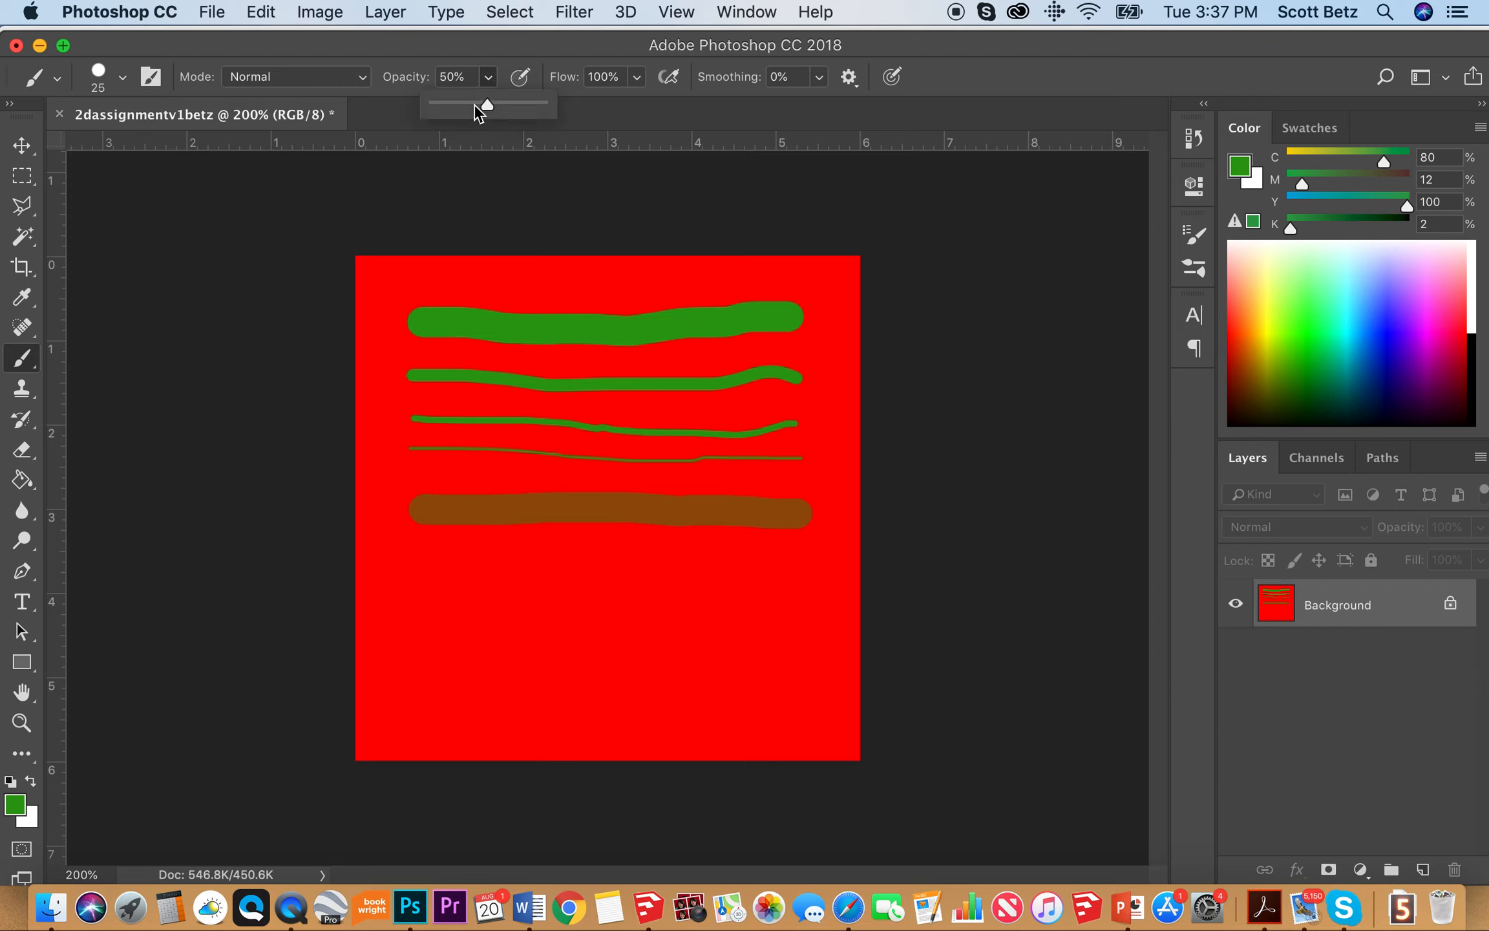
left_click(452, 79)
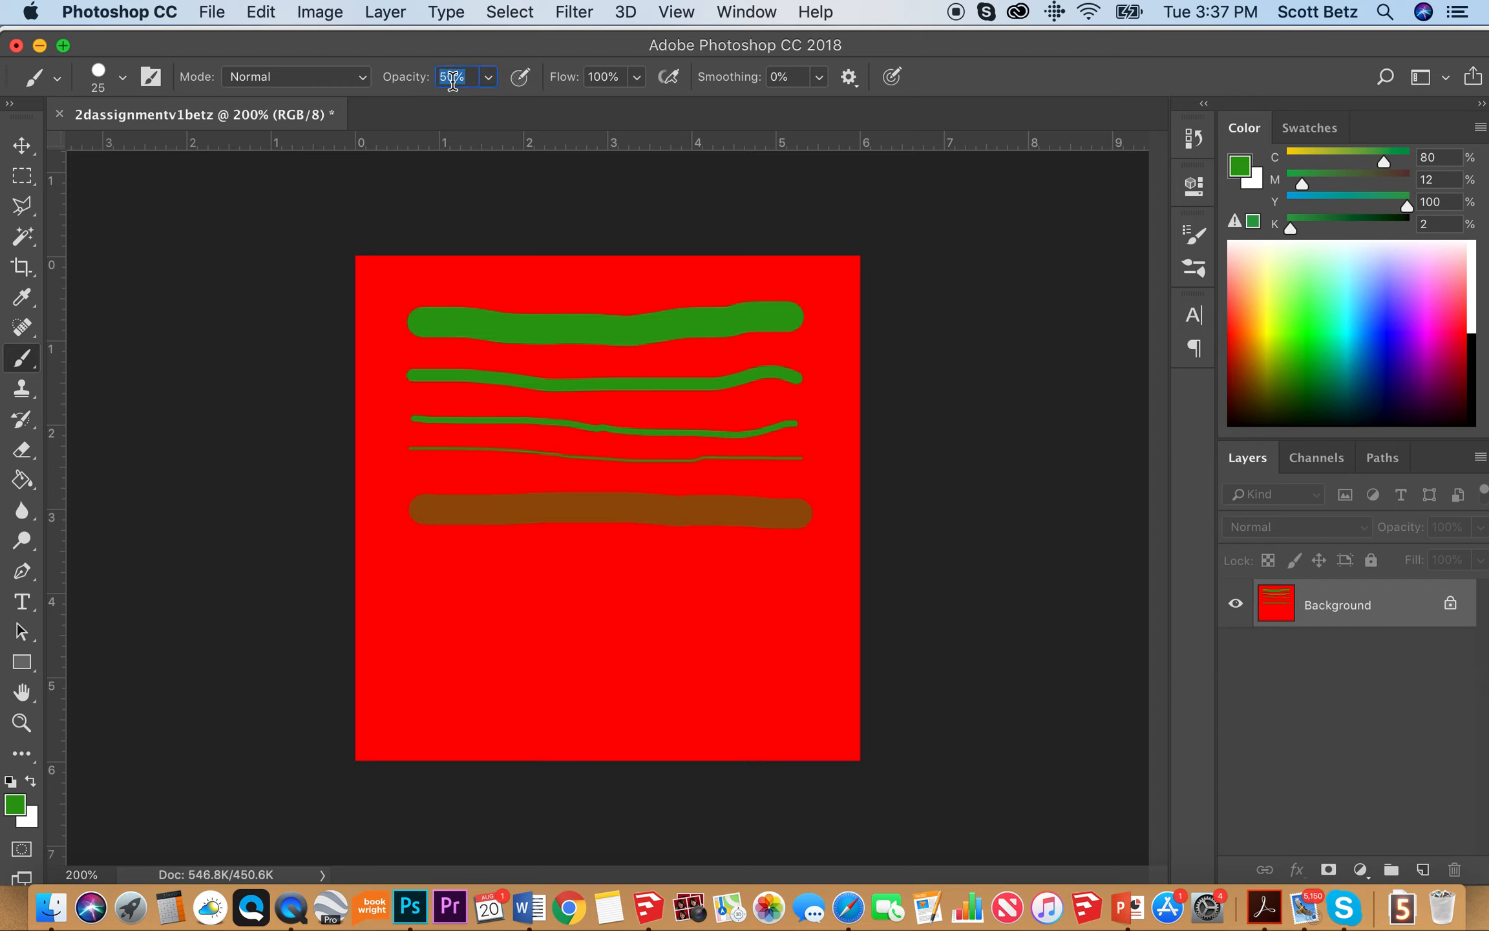
type("25")
left_click_drag(426, 566, 807, 571)
- Set the brush opacity to 10% and paint a horizontal stroke below the 25% one
left_click(453, 76)
type("10")
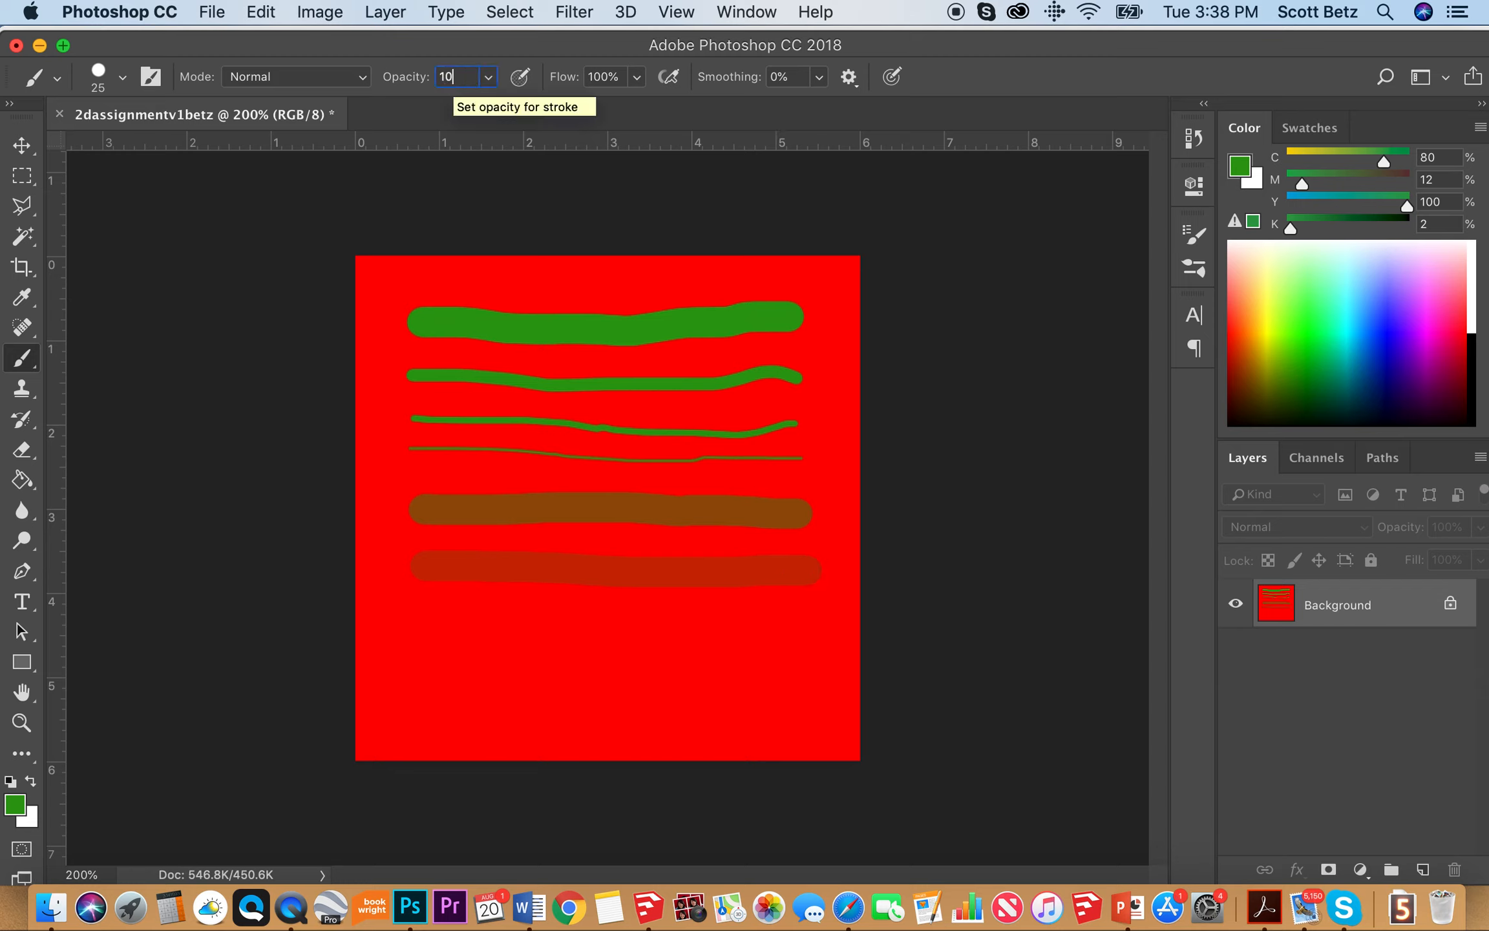
key("Return")
left_click_drag(417, 624, 804, 625)
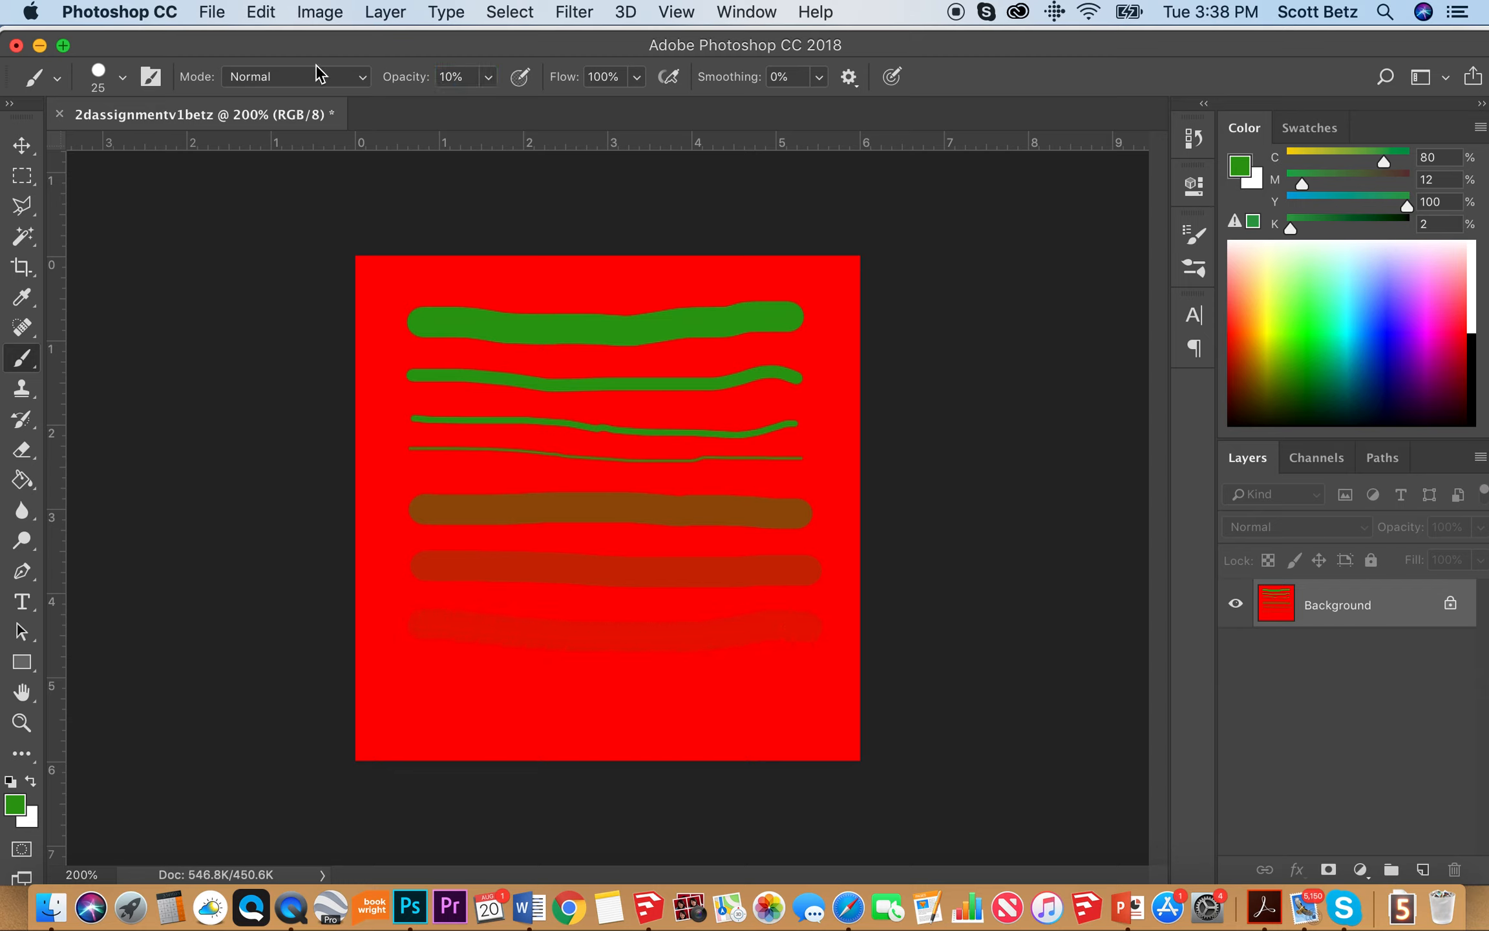
- Set the brush opacity to 5% and paint the faintest horizontal stroke near the canvas's lower edge
left_click(454, 76)
type("5")
left_click_drag(425, 704, 805, 699)
- Create a new layer named "shape" above the Background layer
left_click(387, 12)
mouse_move(391, 47)
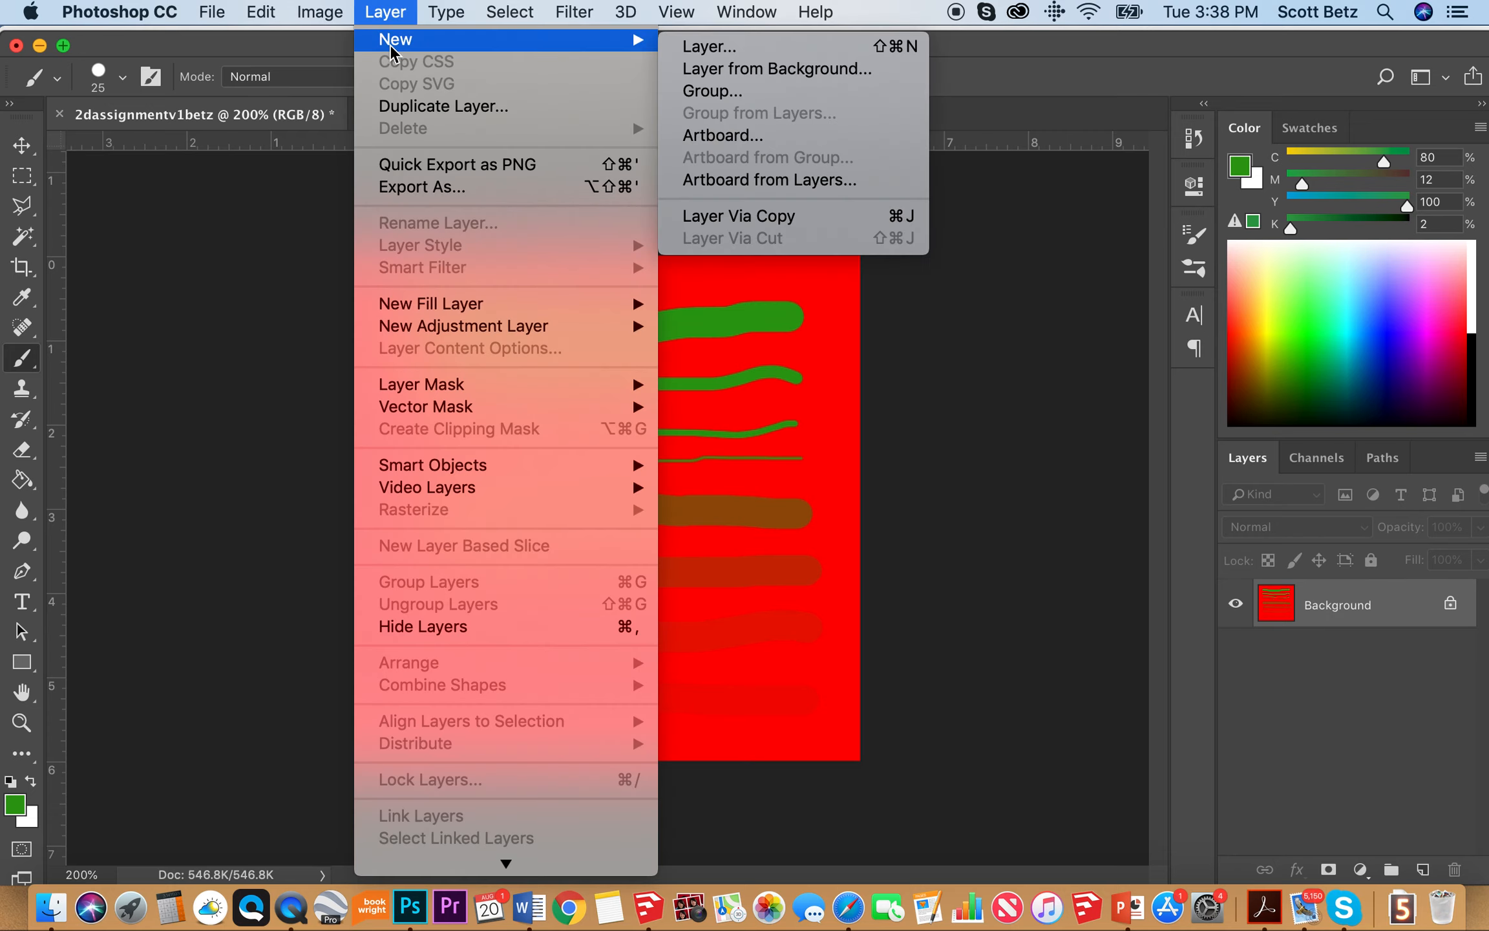
left_click(704, 48)
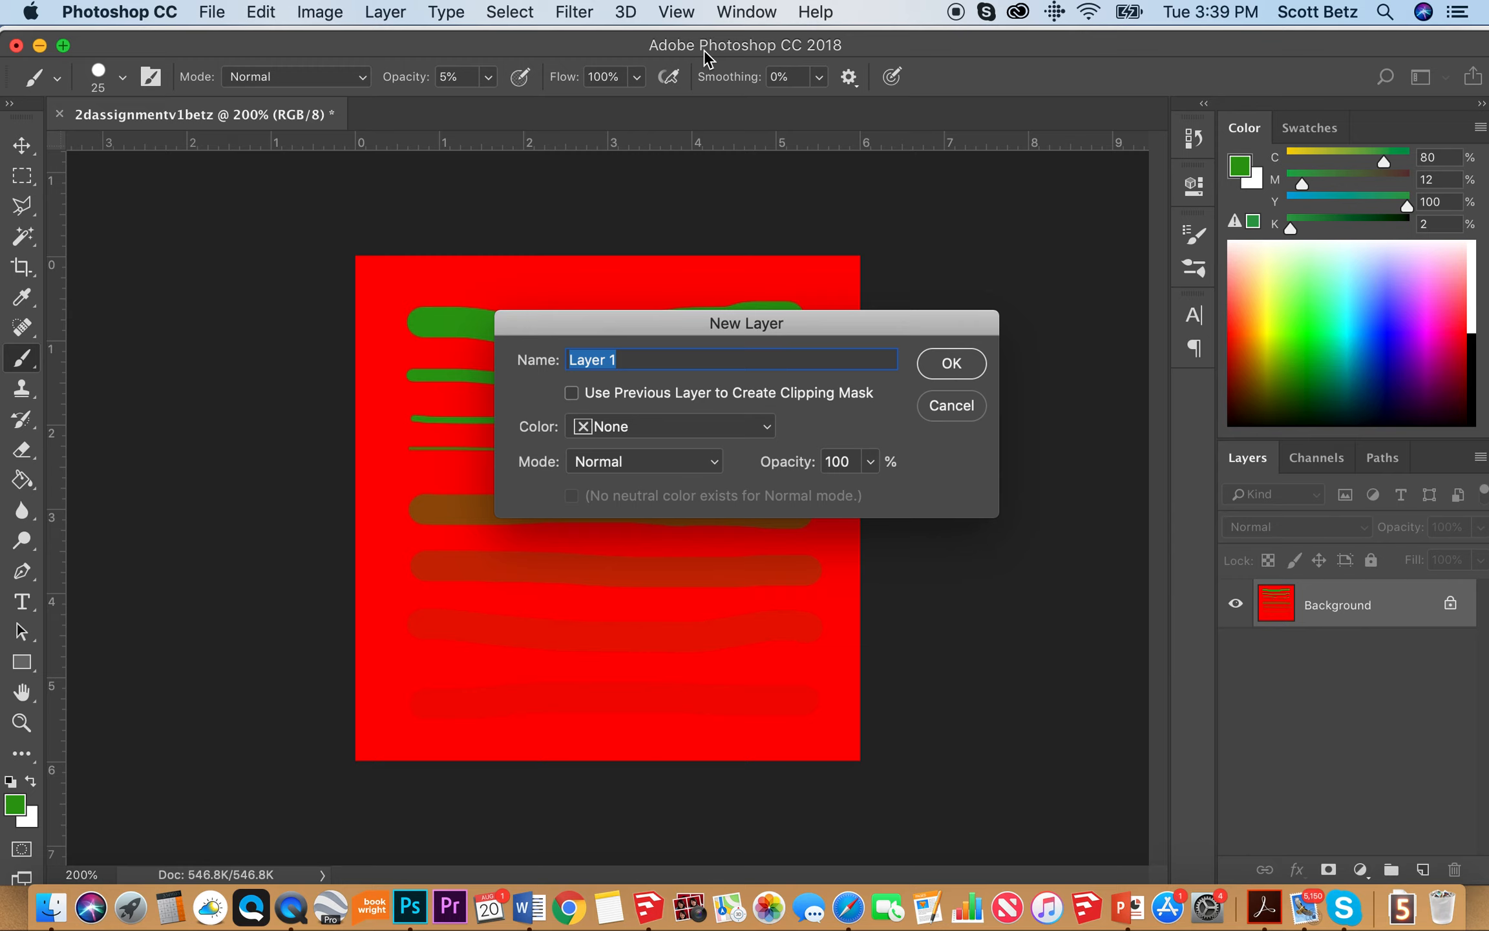
type("shape")
left_click(958, 366)
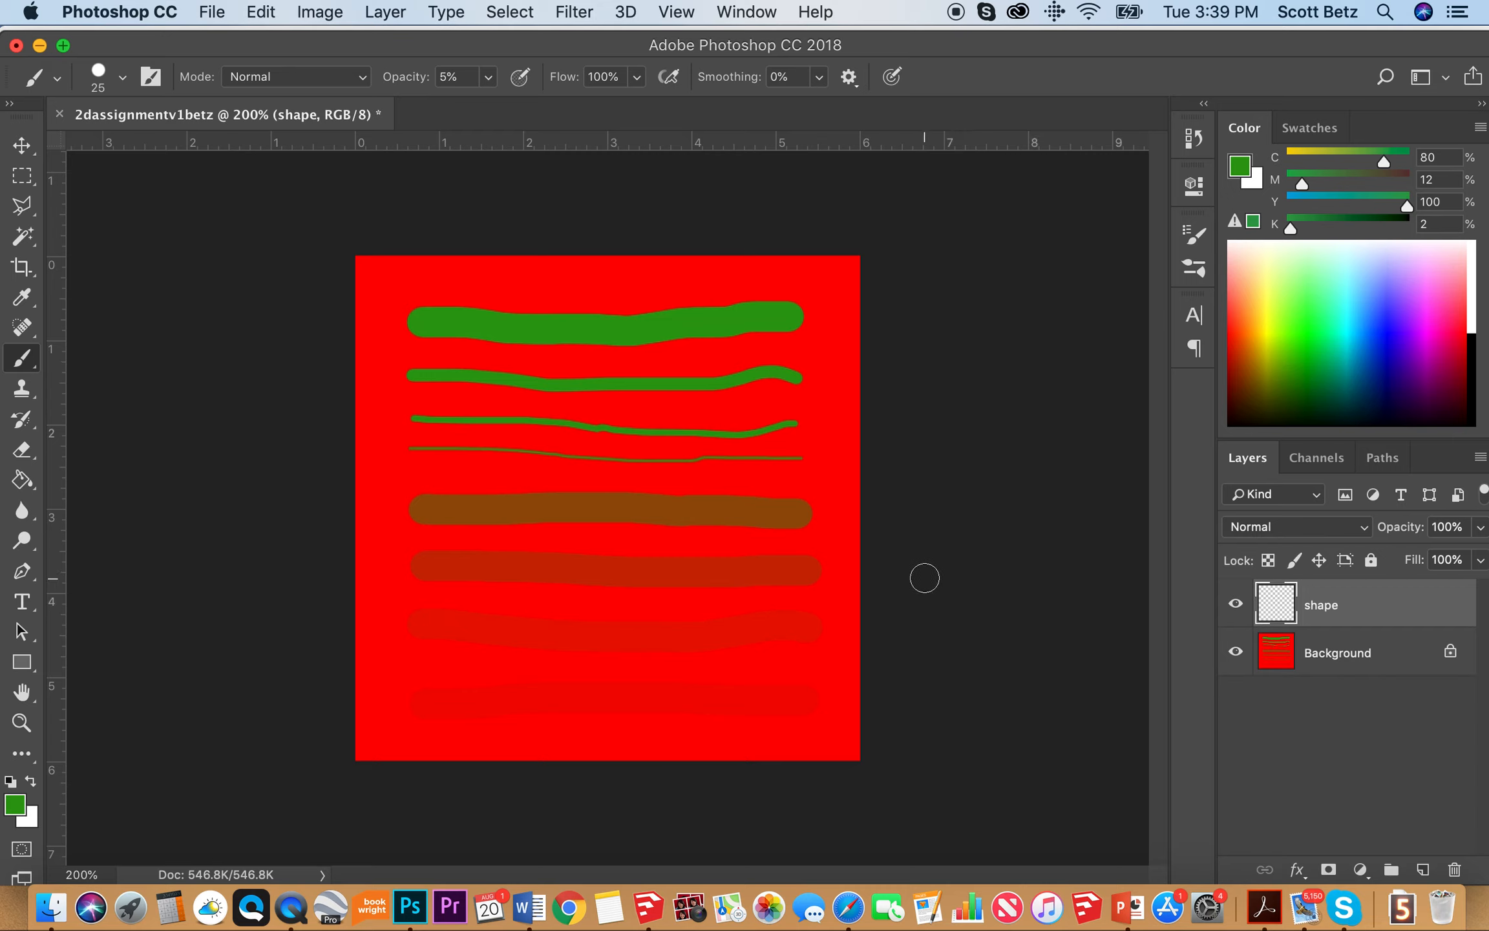
- Draw an upright ellipse about 3 in wide and 4.3 in high over the middle of the strokes on the shape layer
left_click(35, 669)
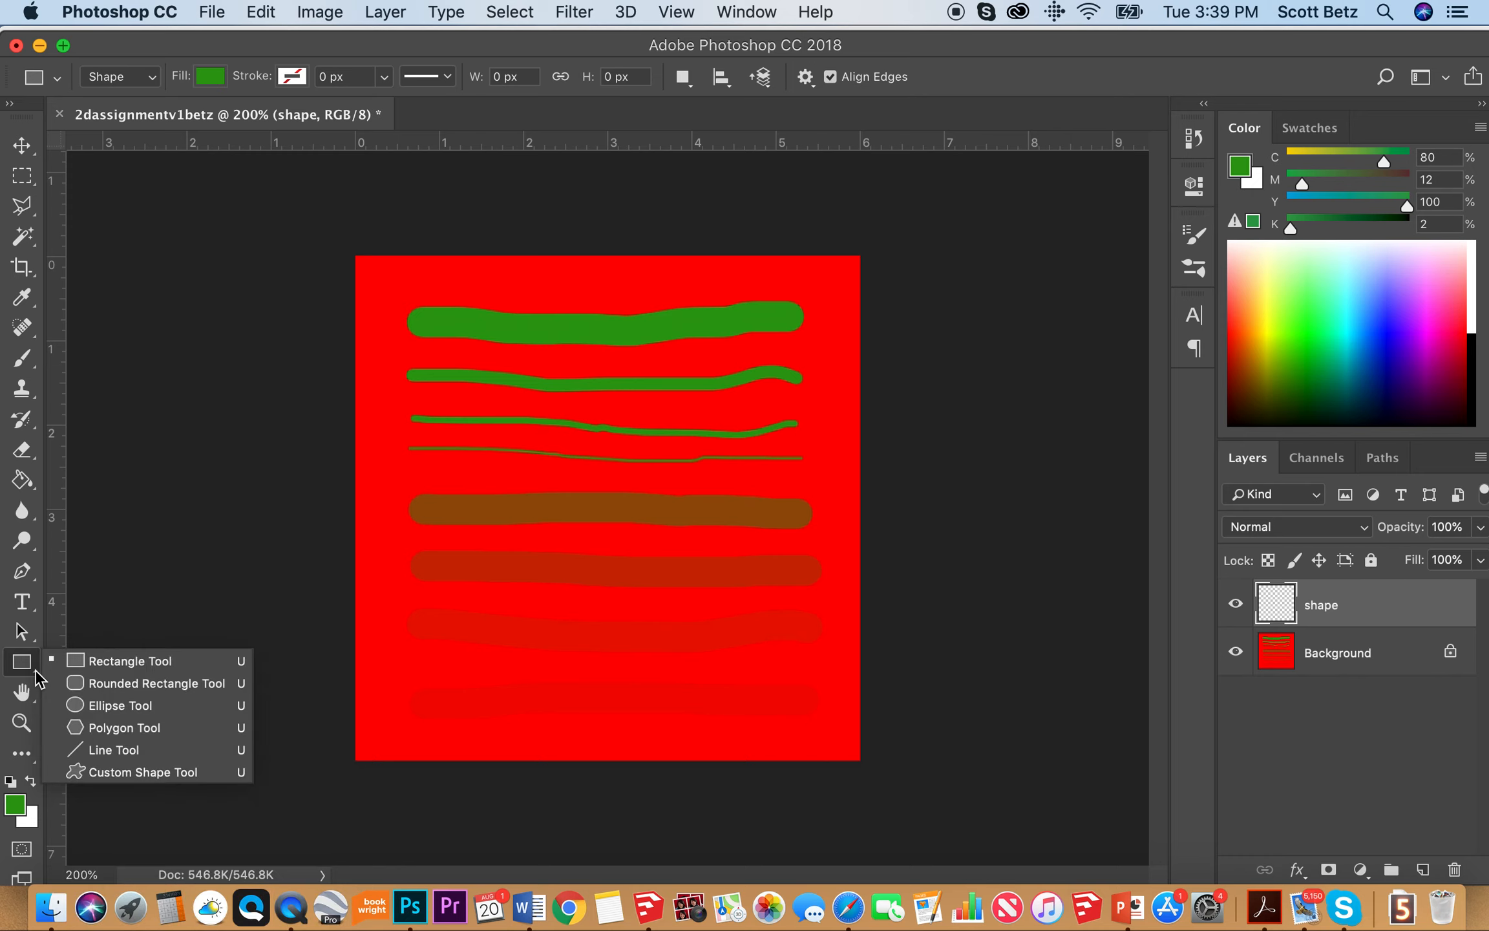
left_click(110, 705)
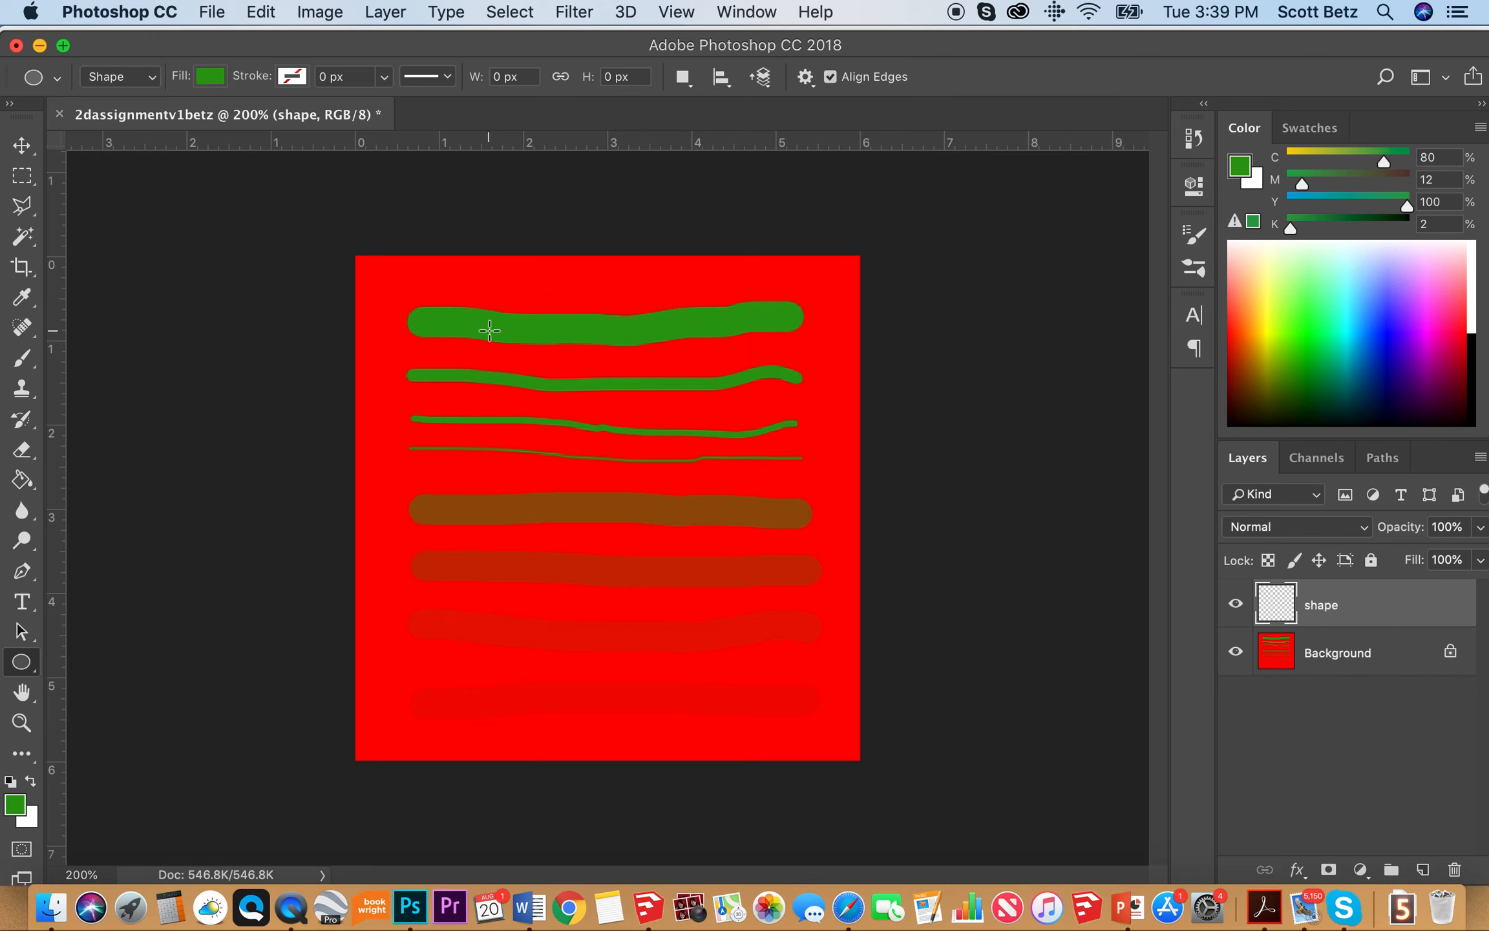
mouse_move(488, 331)
left_mouse_down()
mouse_move(648, 565)
mouse_move(724, 635)
mouse_move(748, 676)
mouse_move(740, 693)
left_mouse_up()
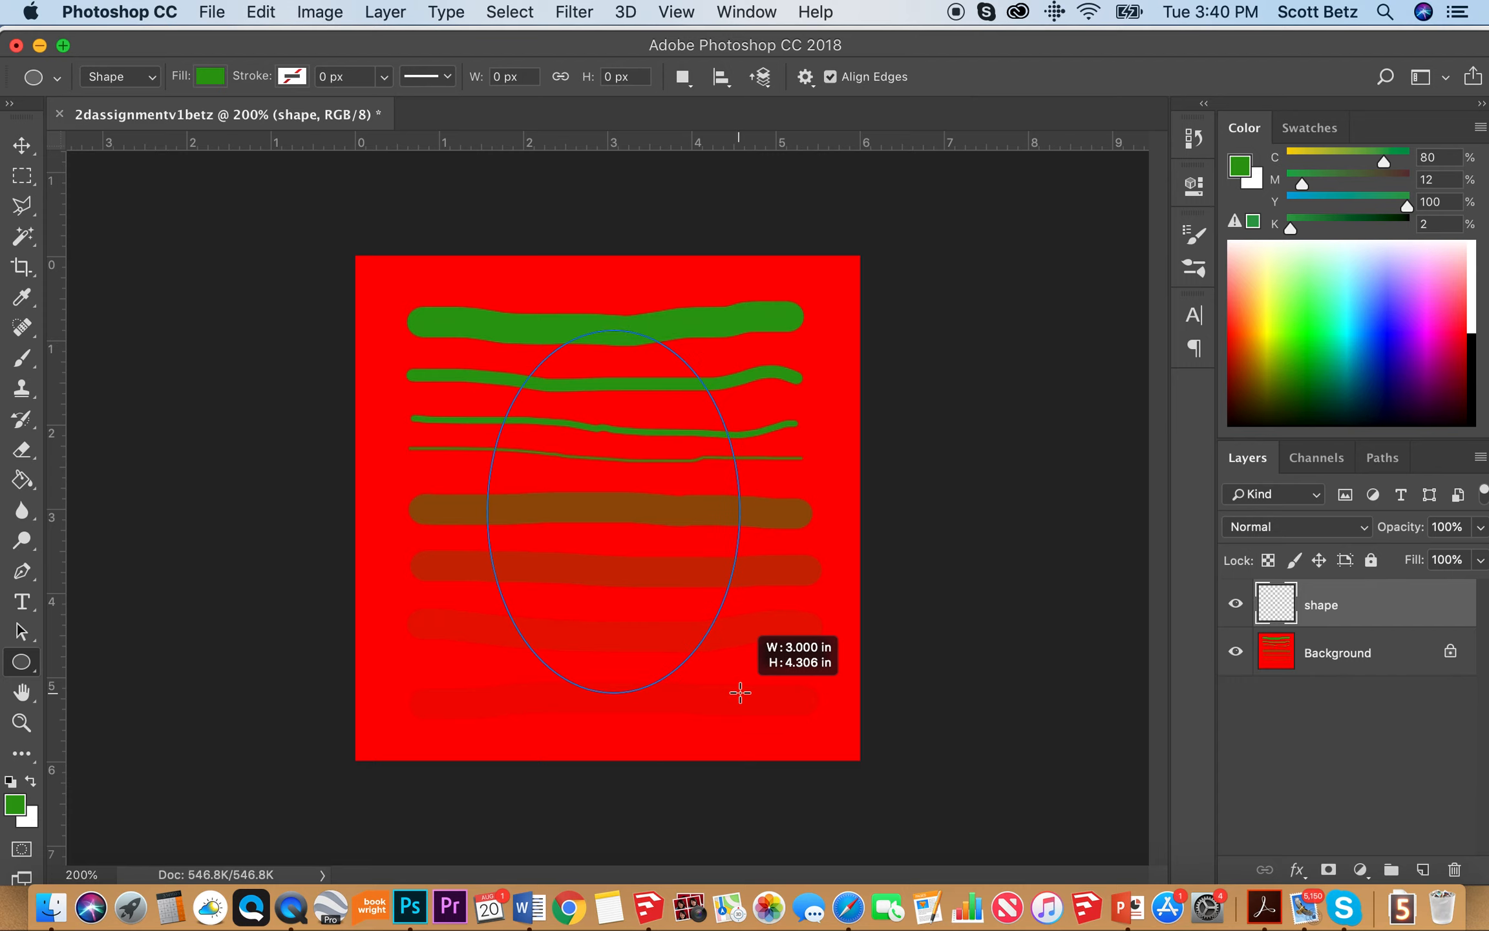
left_click_drag(740, 693, 740, 693)
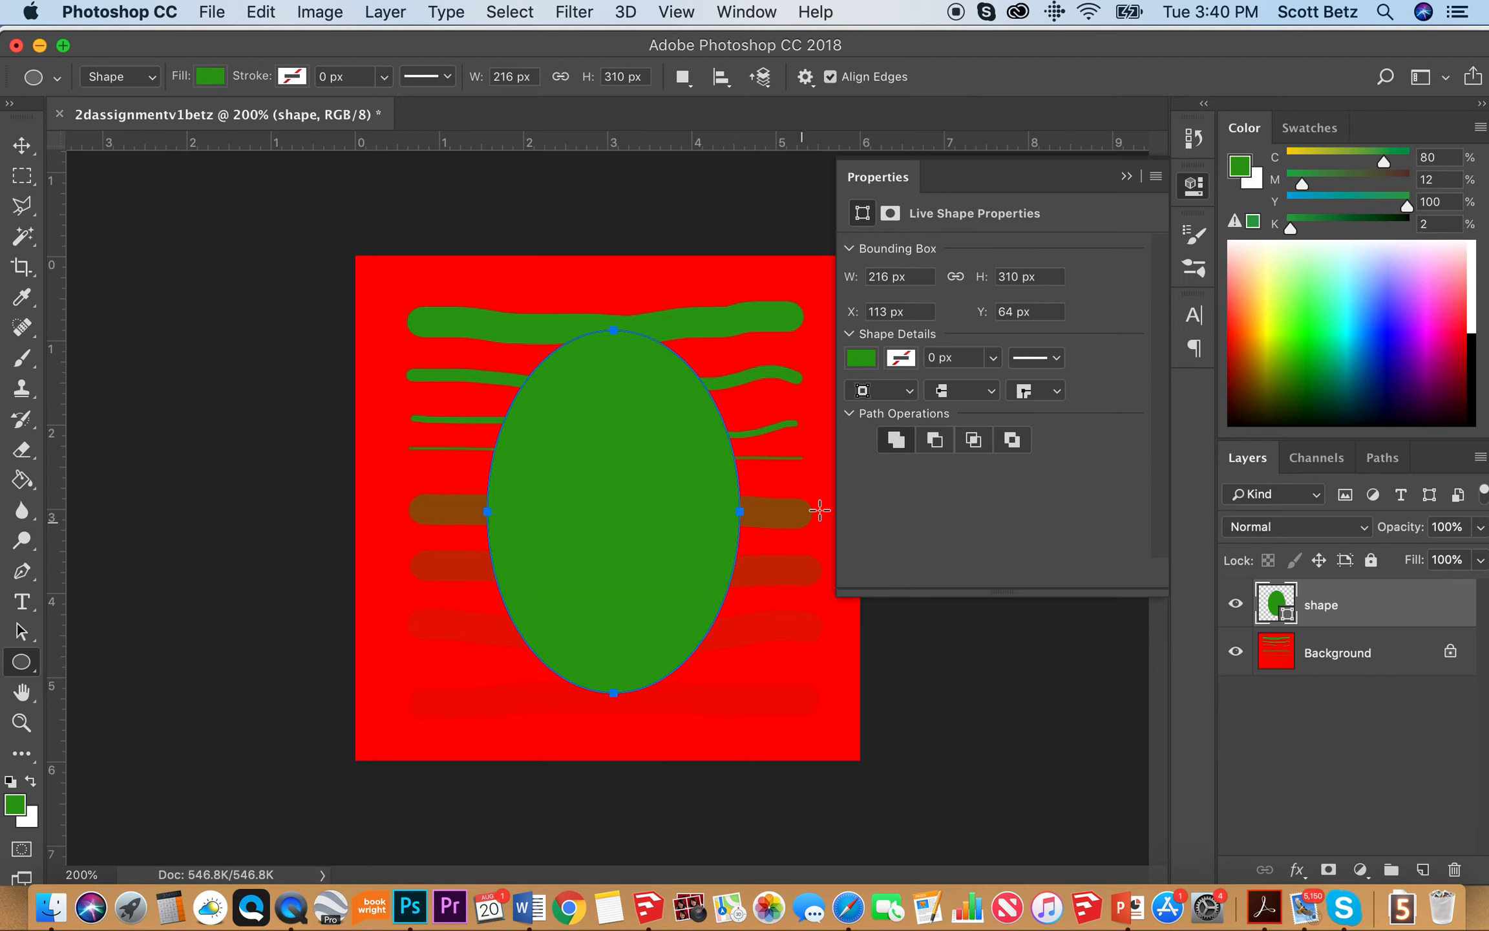
- Change the ellipse's fill color to a medium blue swatch and close its shape properties
left_click(862, 359)
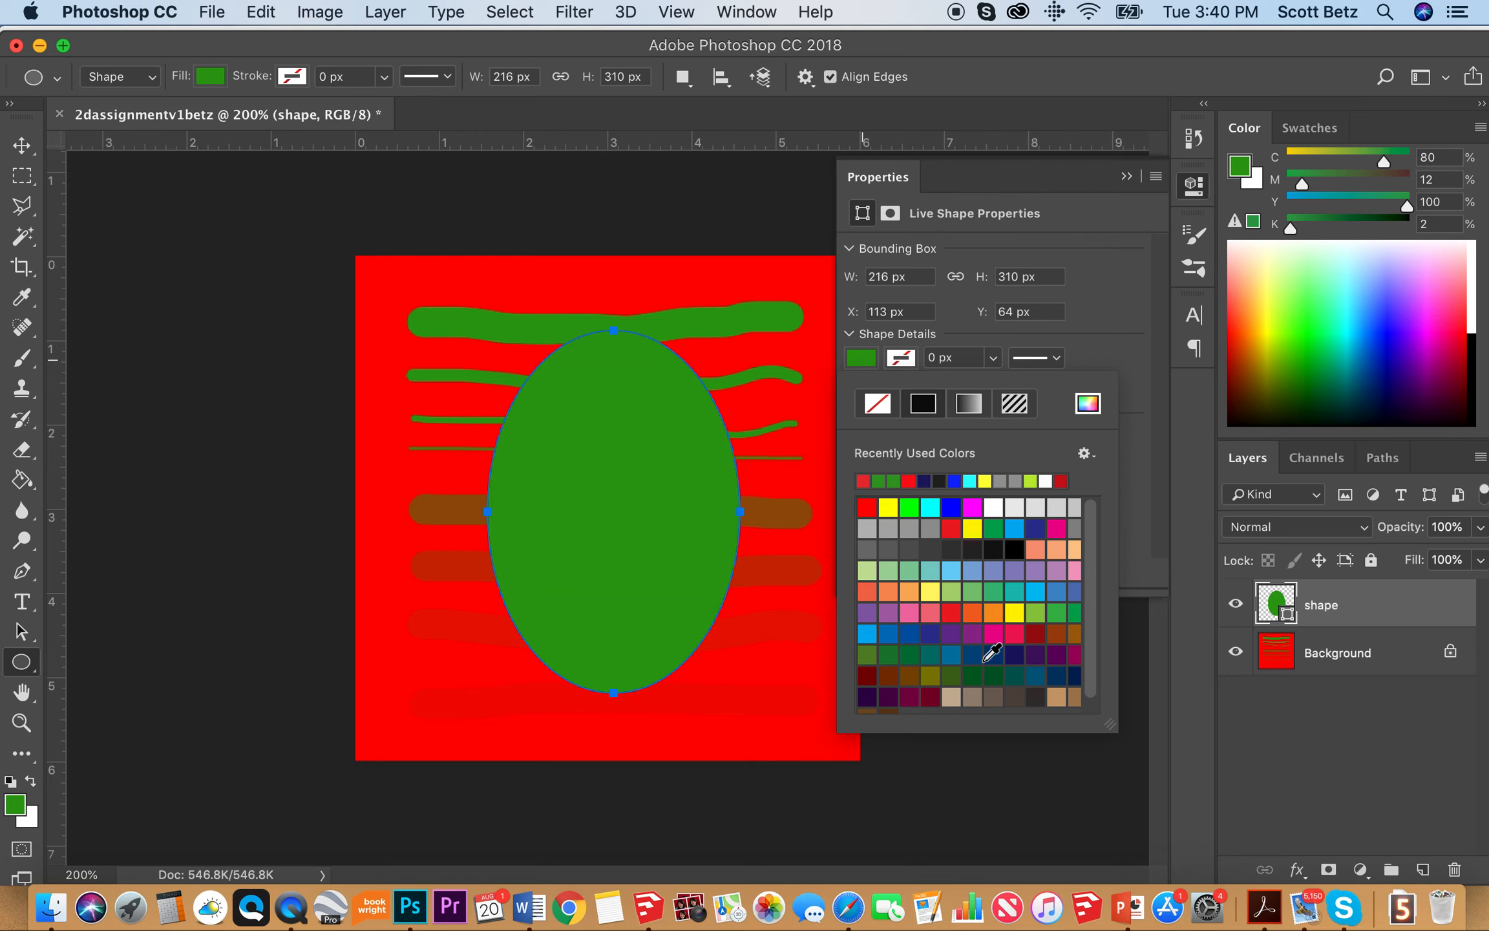
scroll(1094, 667, "down", 1)
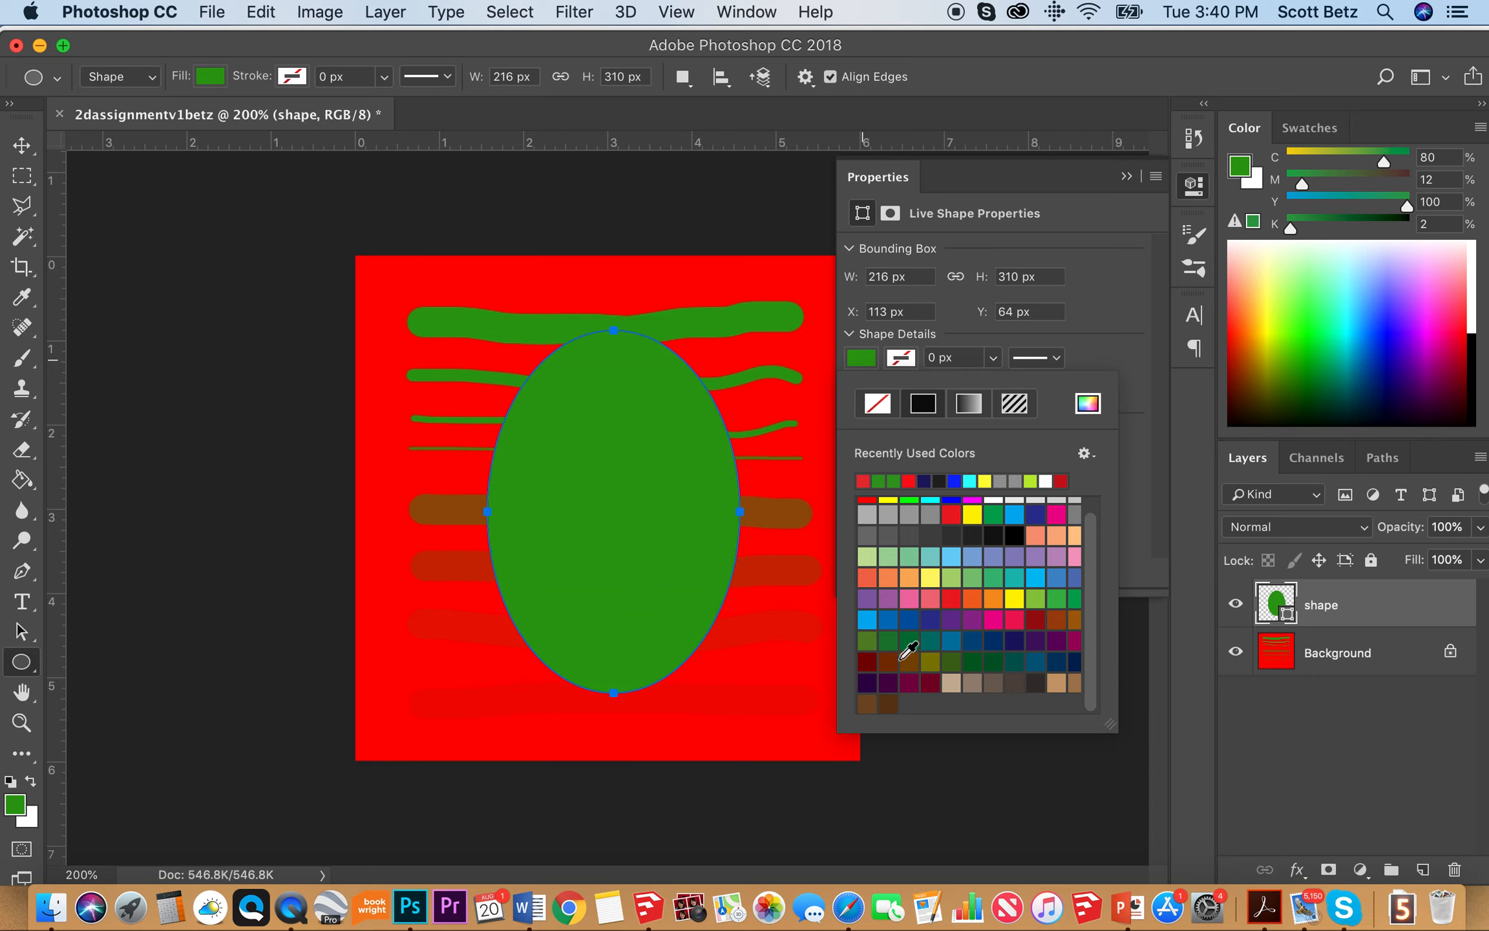
left_click(910, 619)
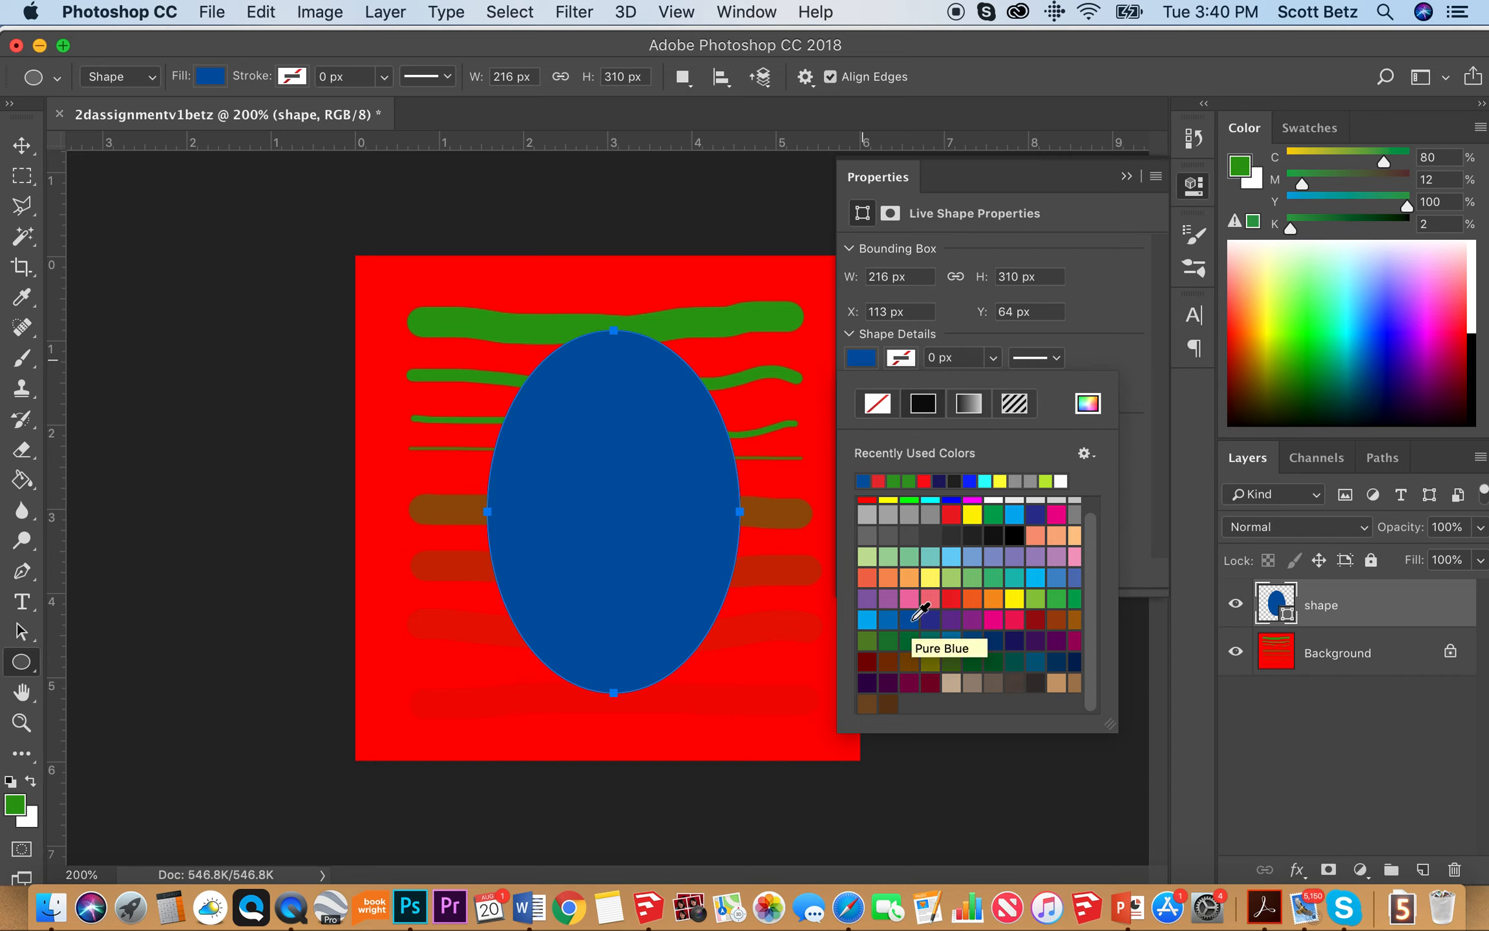
left_click(893, 619)
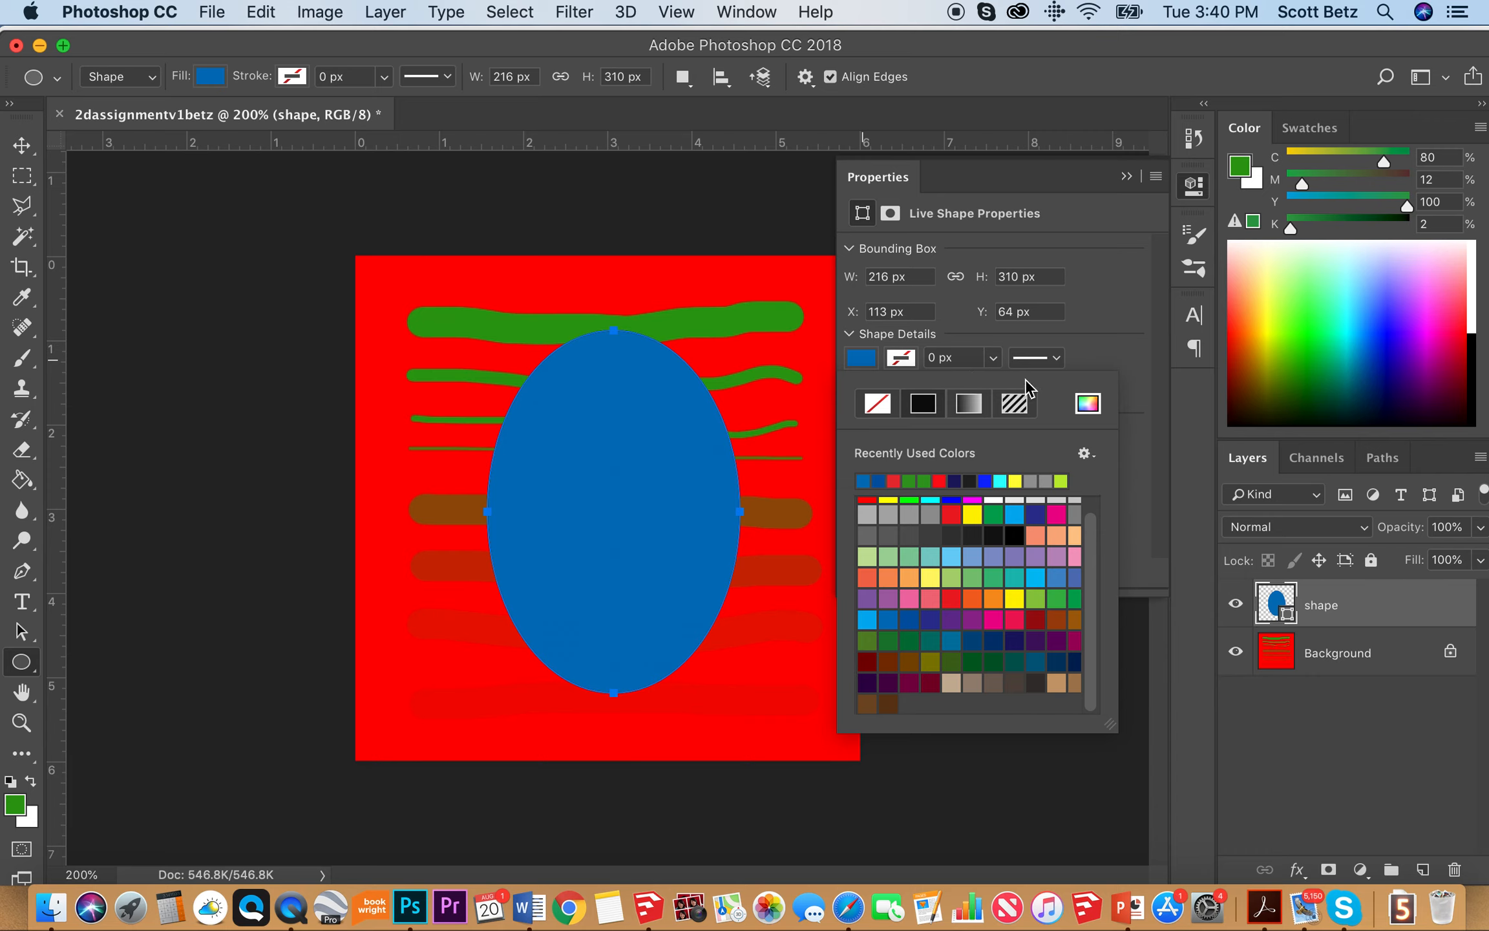
left_click(1057, 357)
left_click(1057, 359)
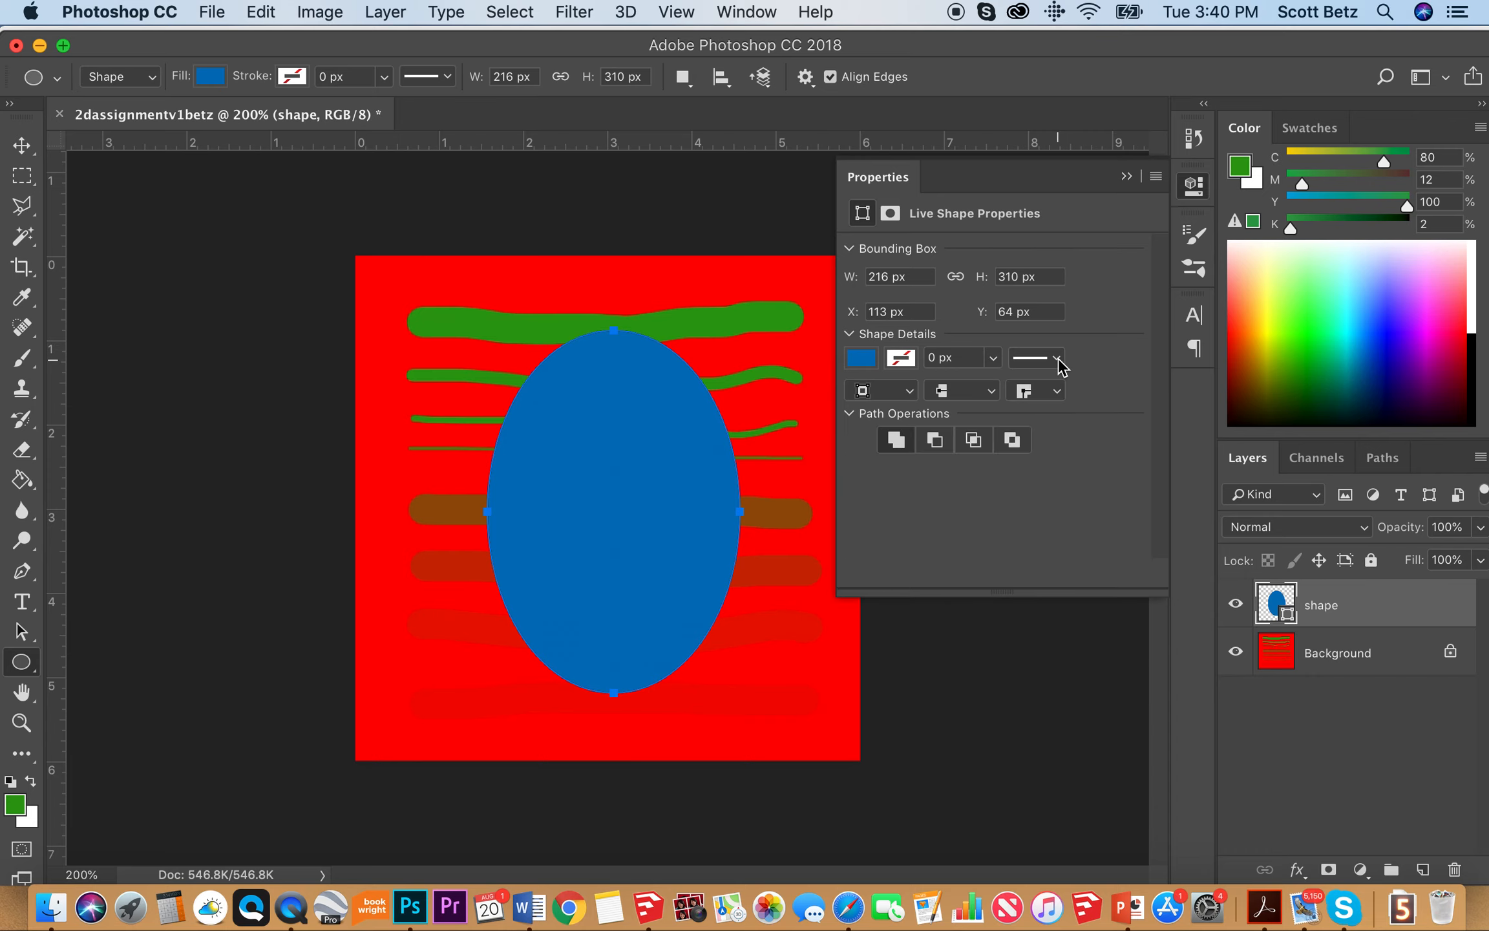
left_click(862, 359)
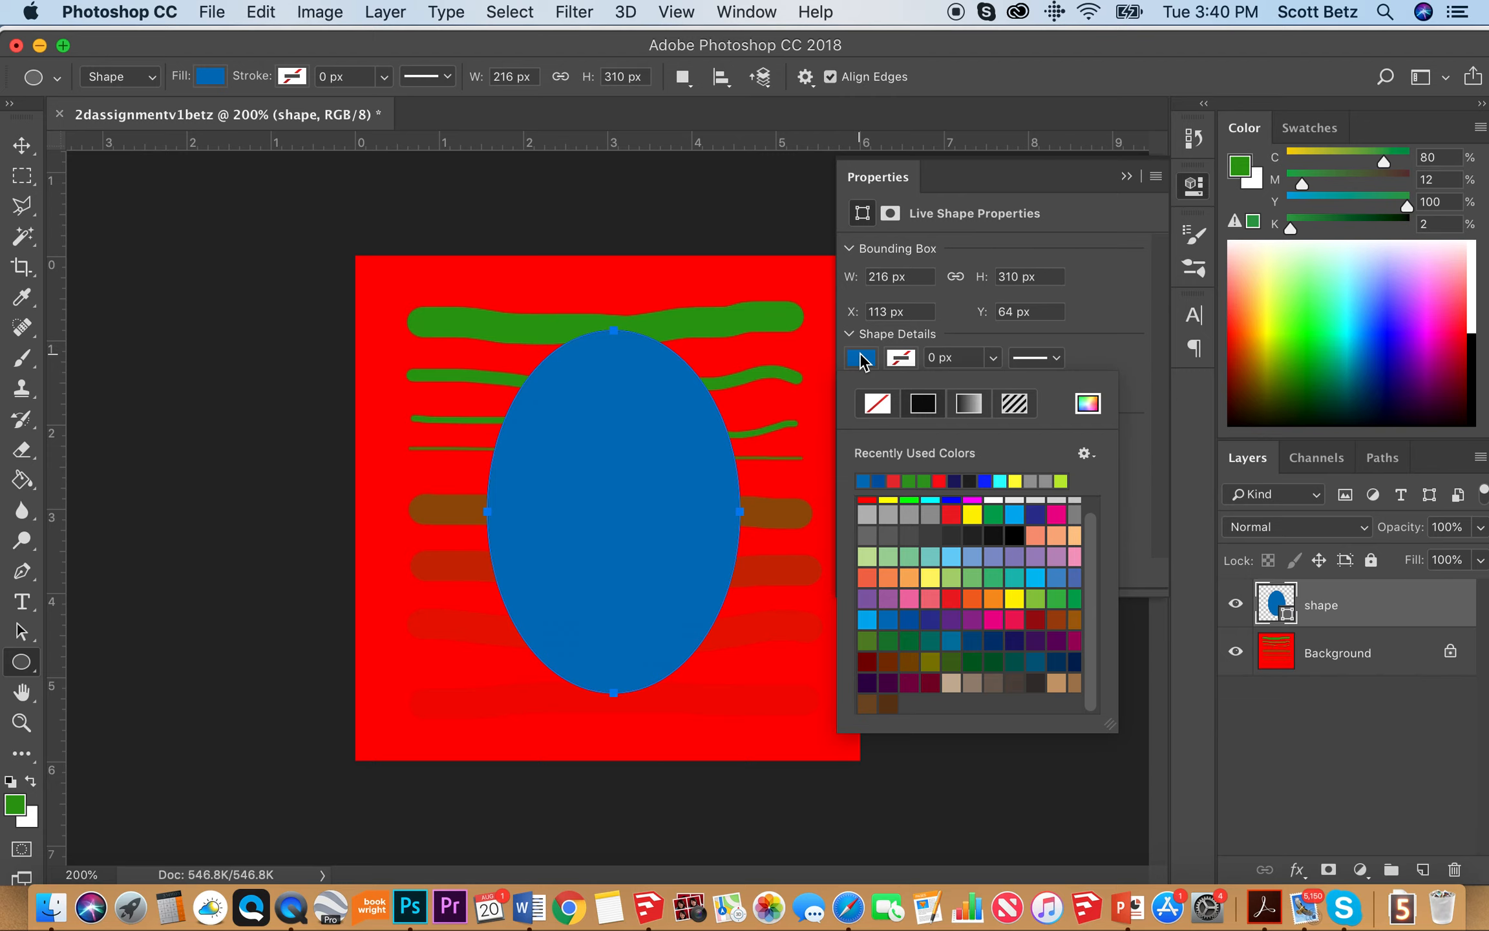
left_click(861, 360)
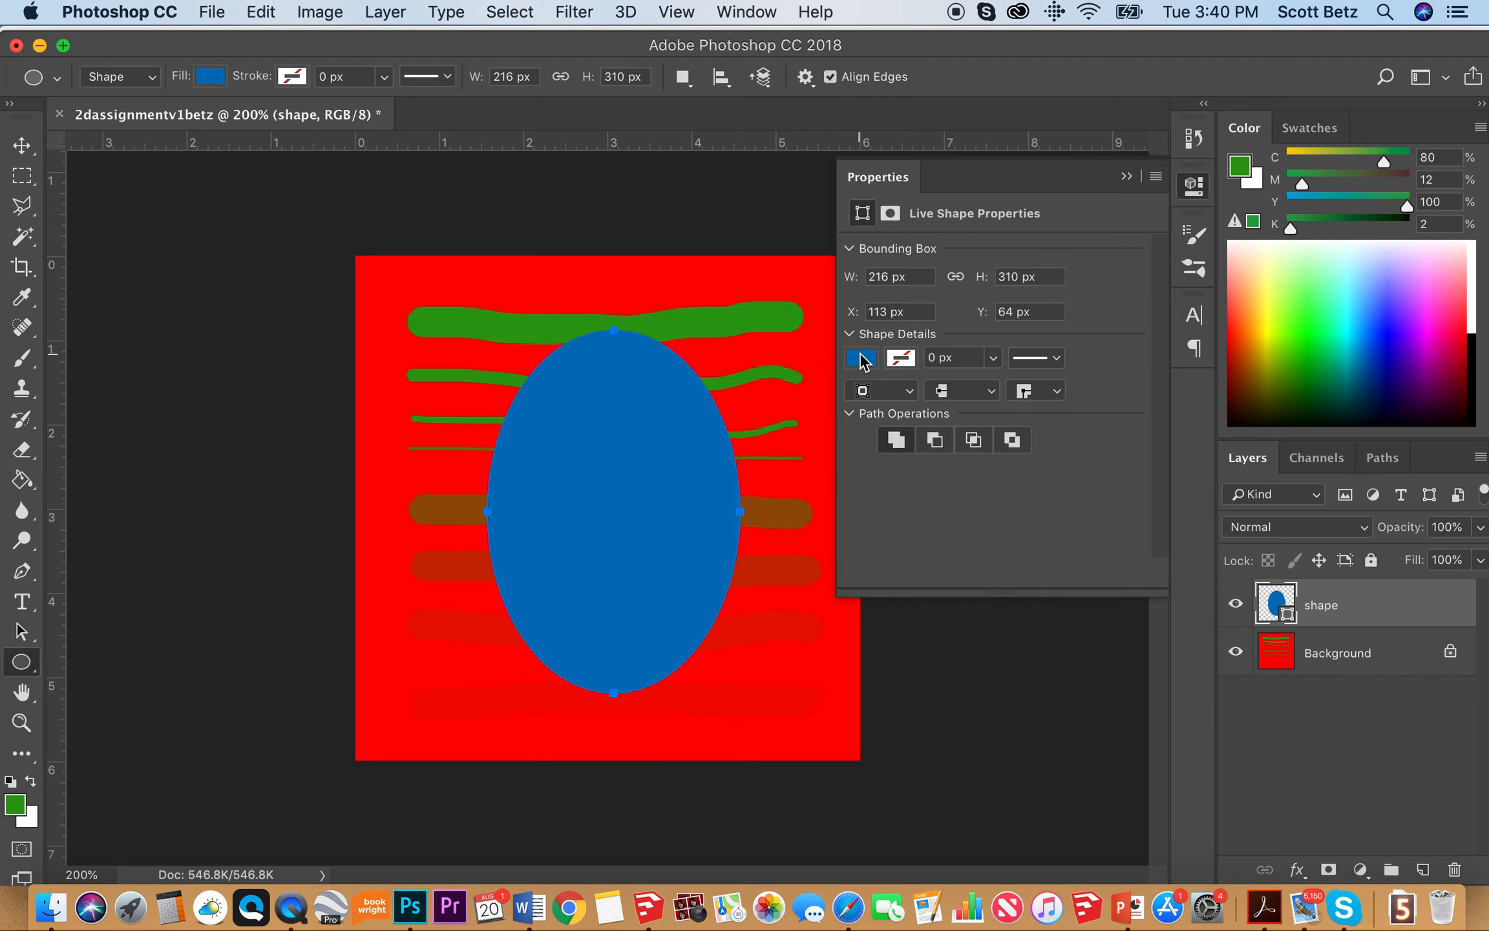
left_click(1126, 176)
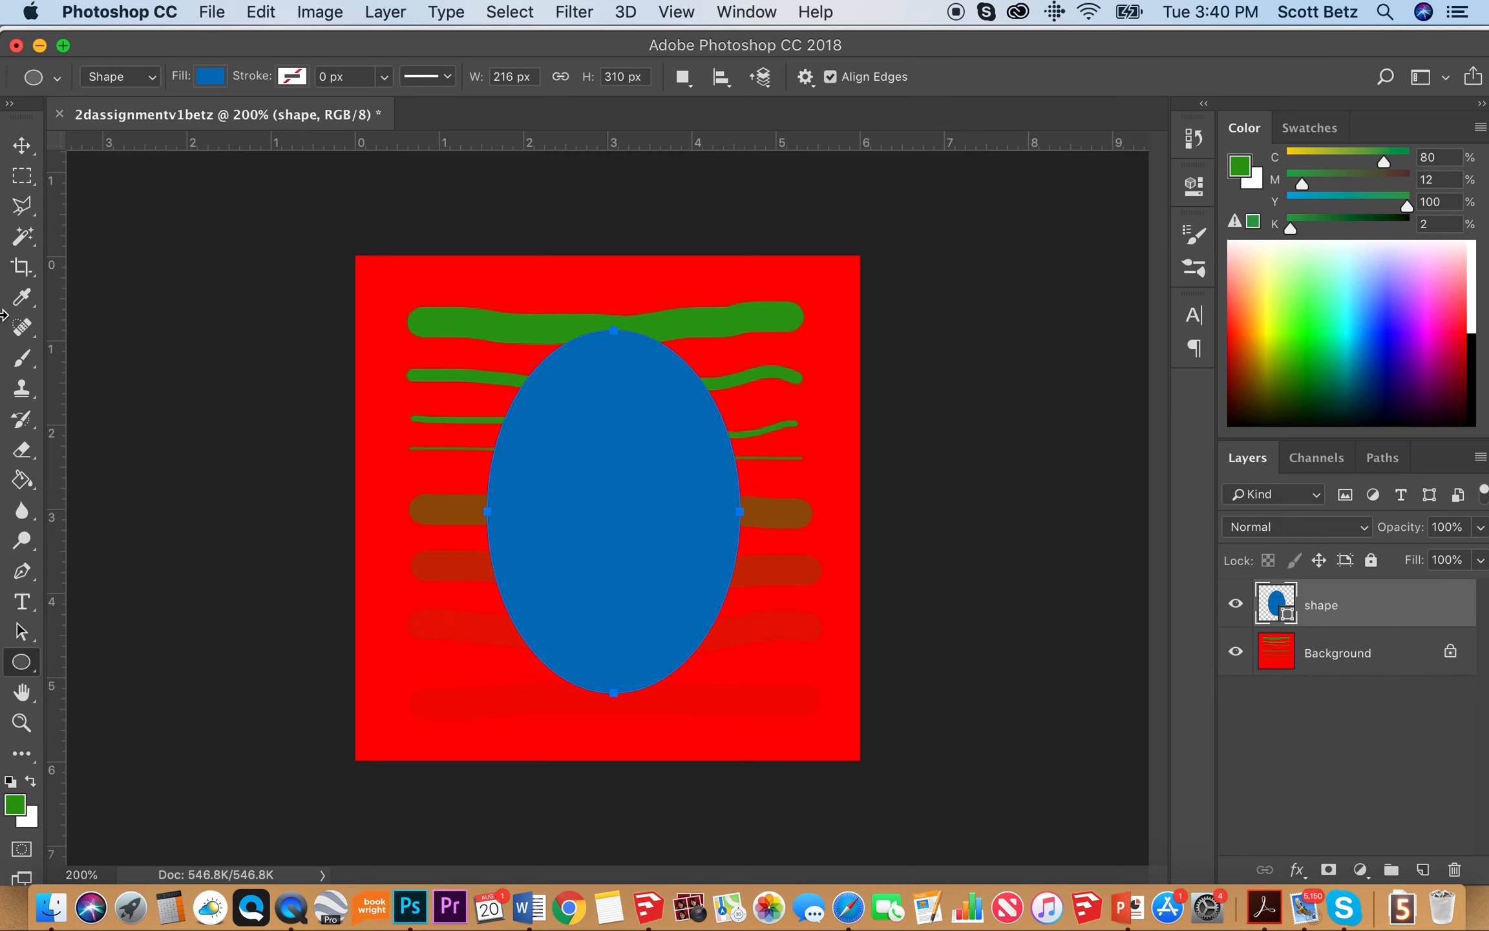
- Add a Stroke layer style to the shape layer and move its settings dialog clear of the ellipse
left_click(21, 150)
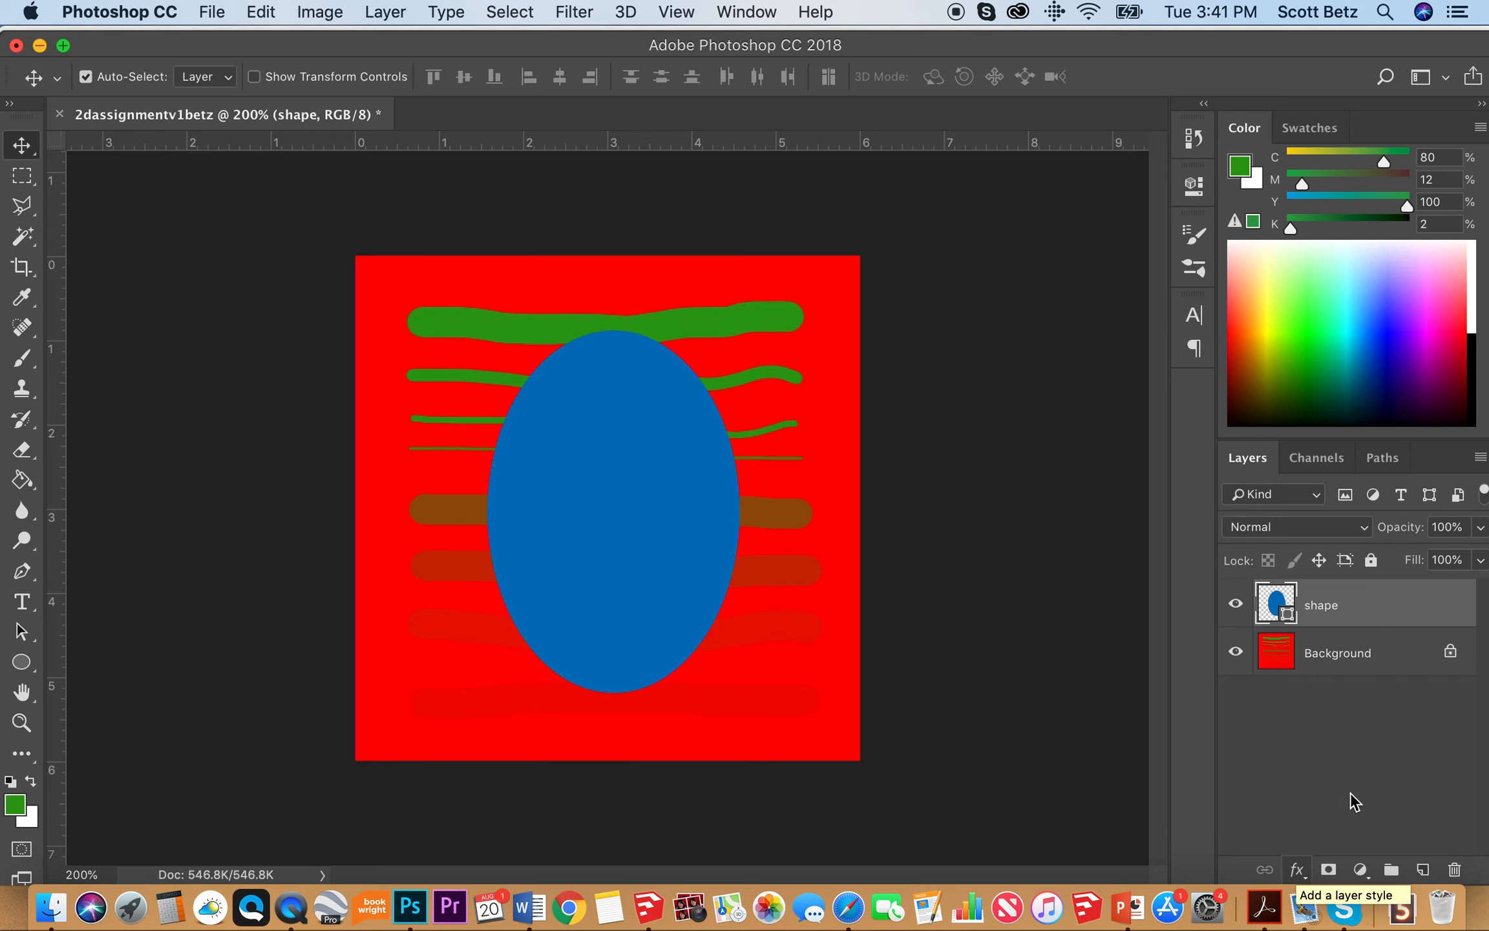
left_click(1298, 865)
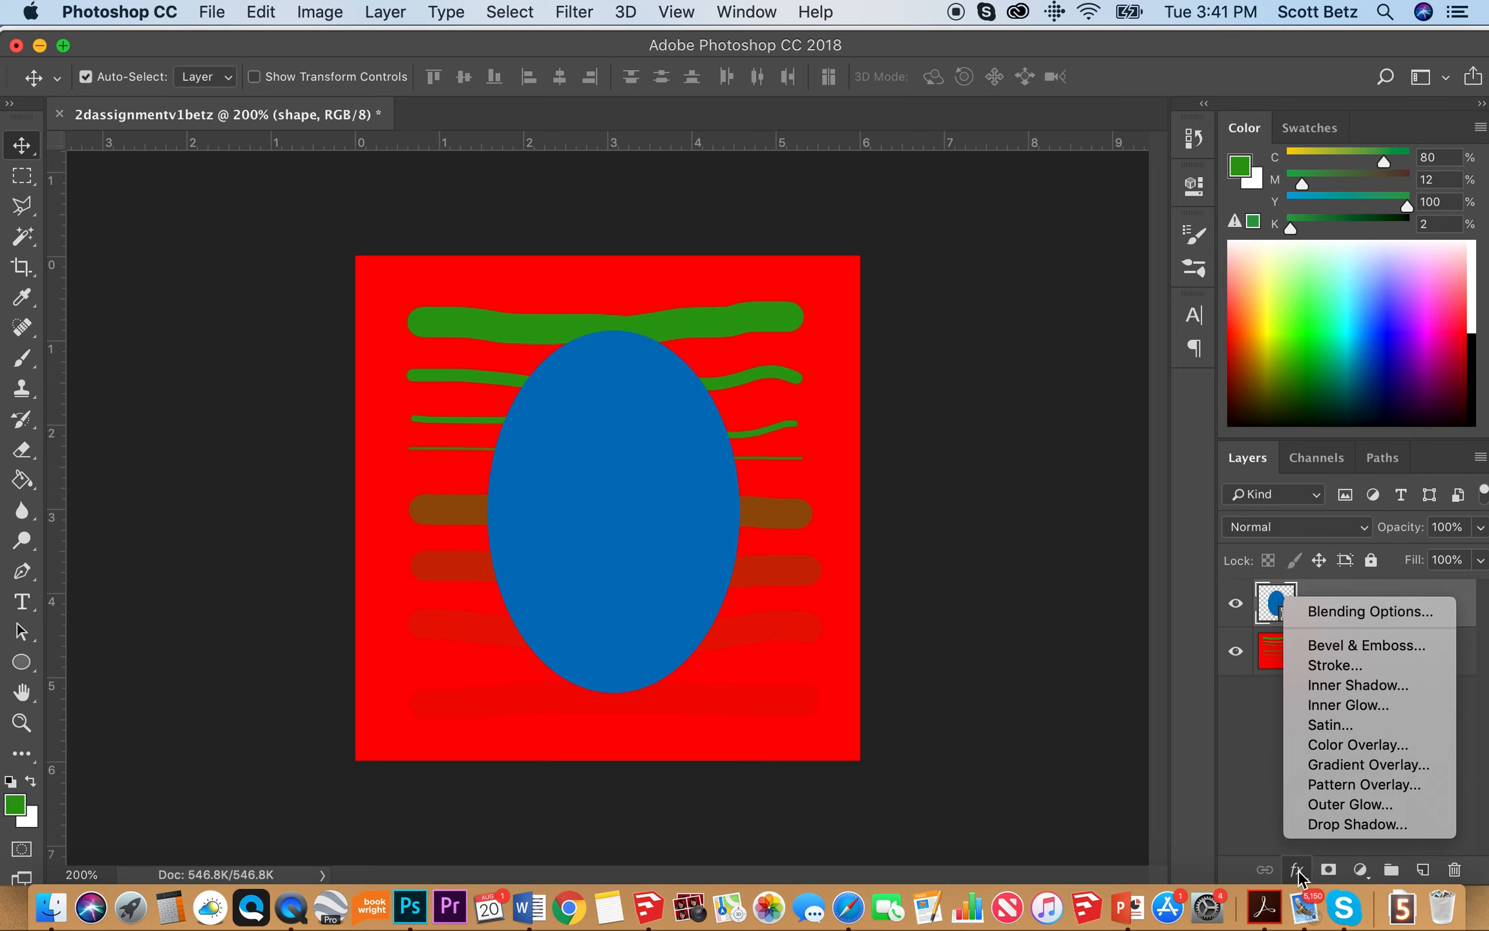
left_click(1298, 869)
left_click(1298, 869)
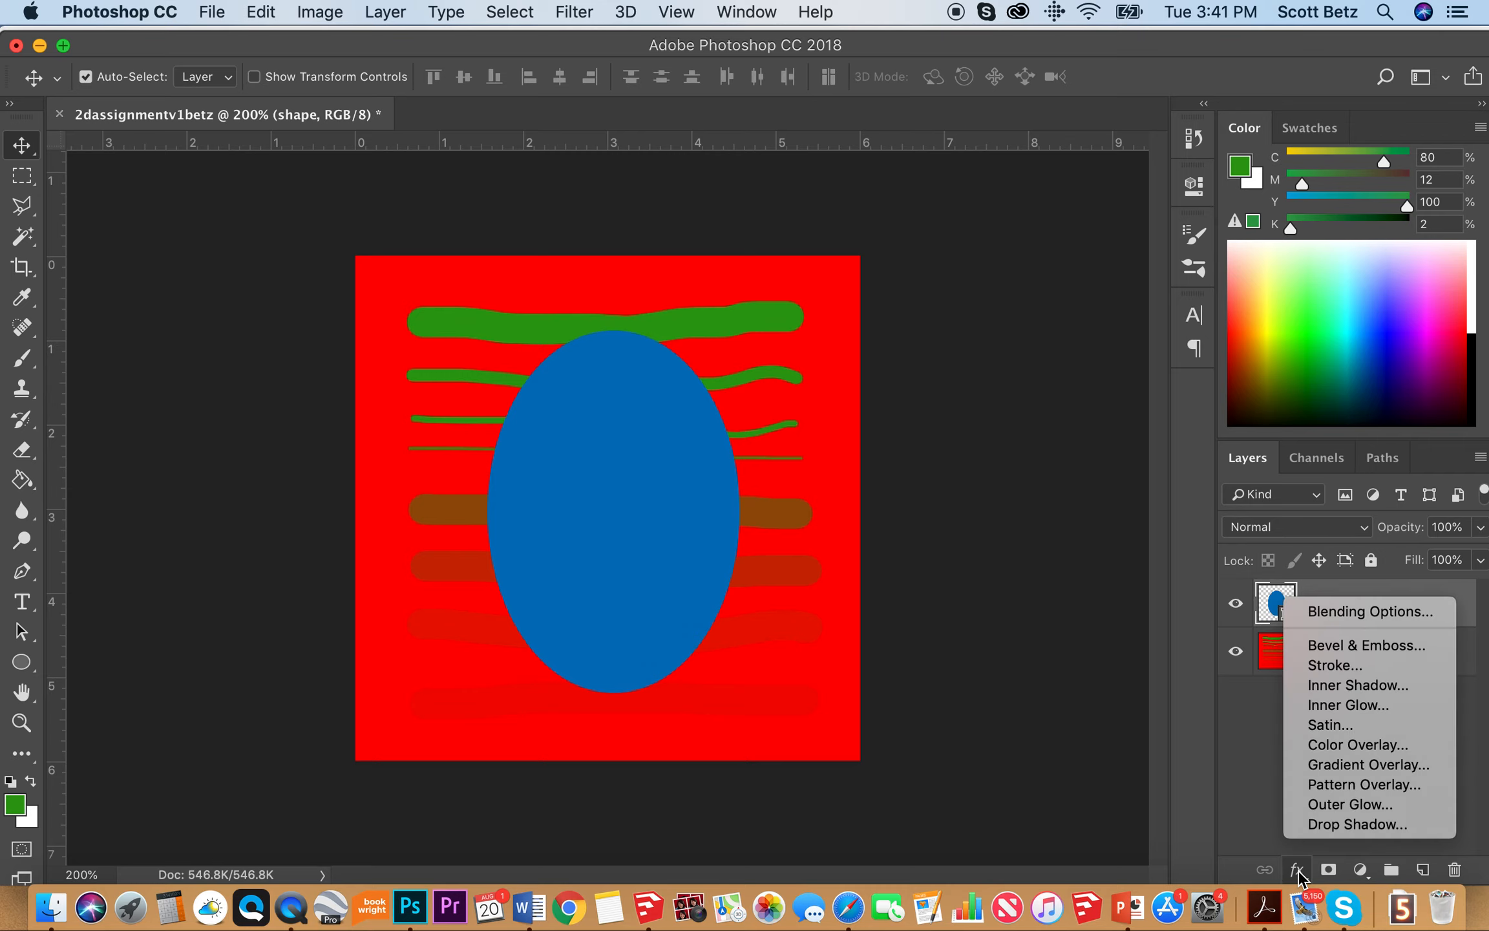
left_click(1319, 666)
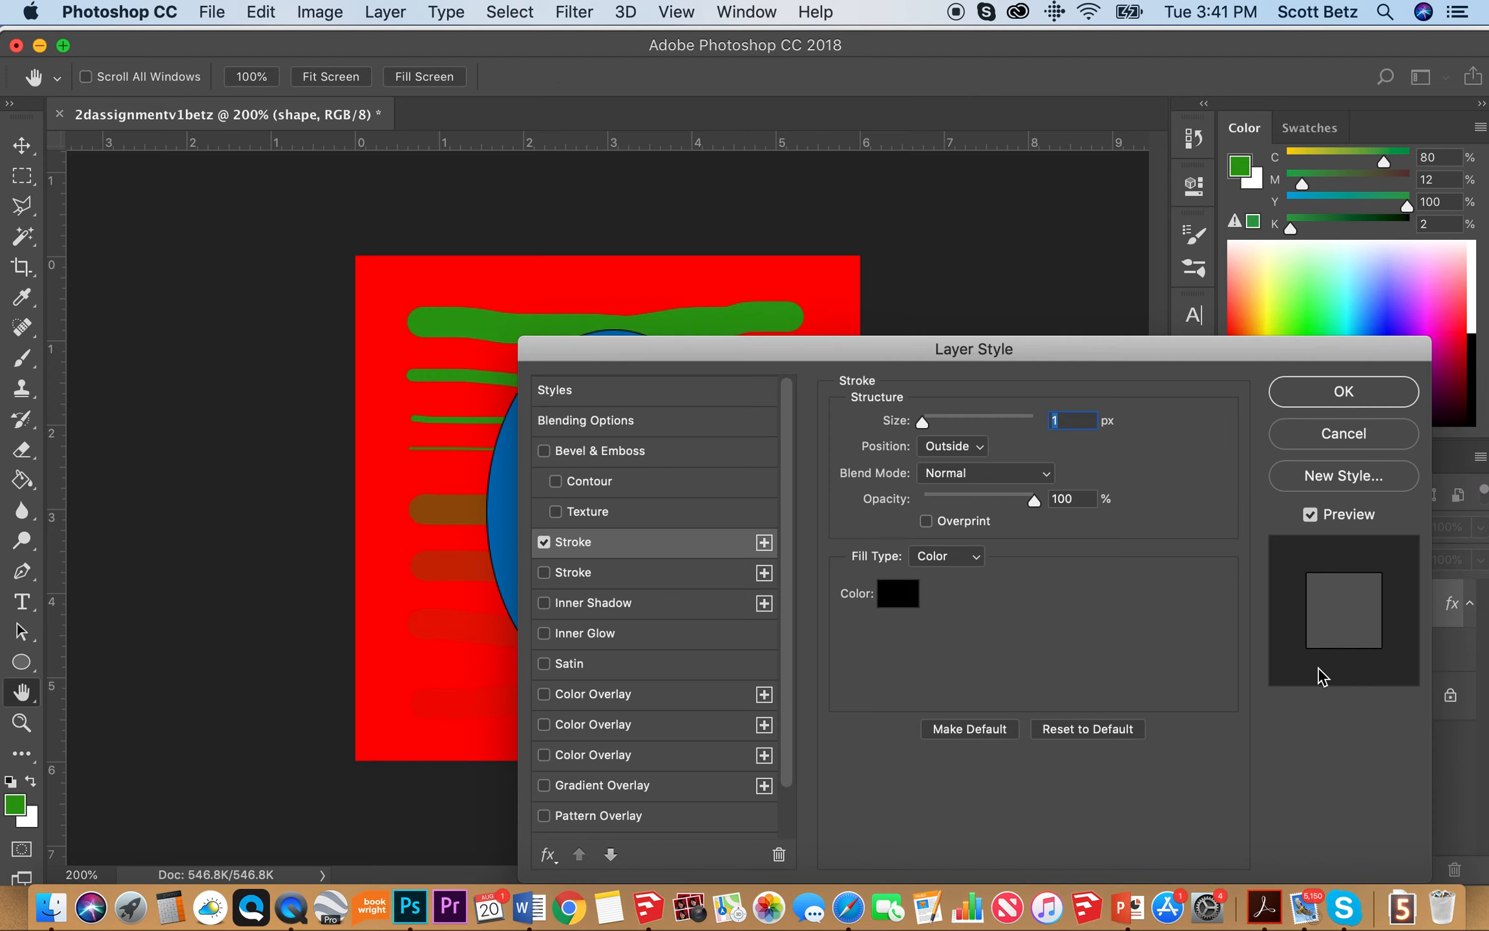
left_click_drag(1093, 345, 1331, 236)
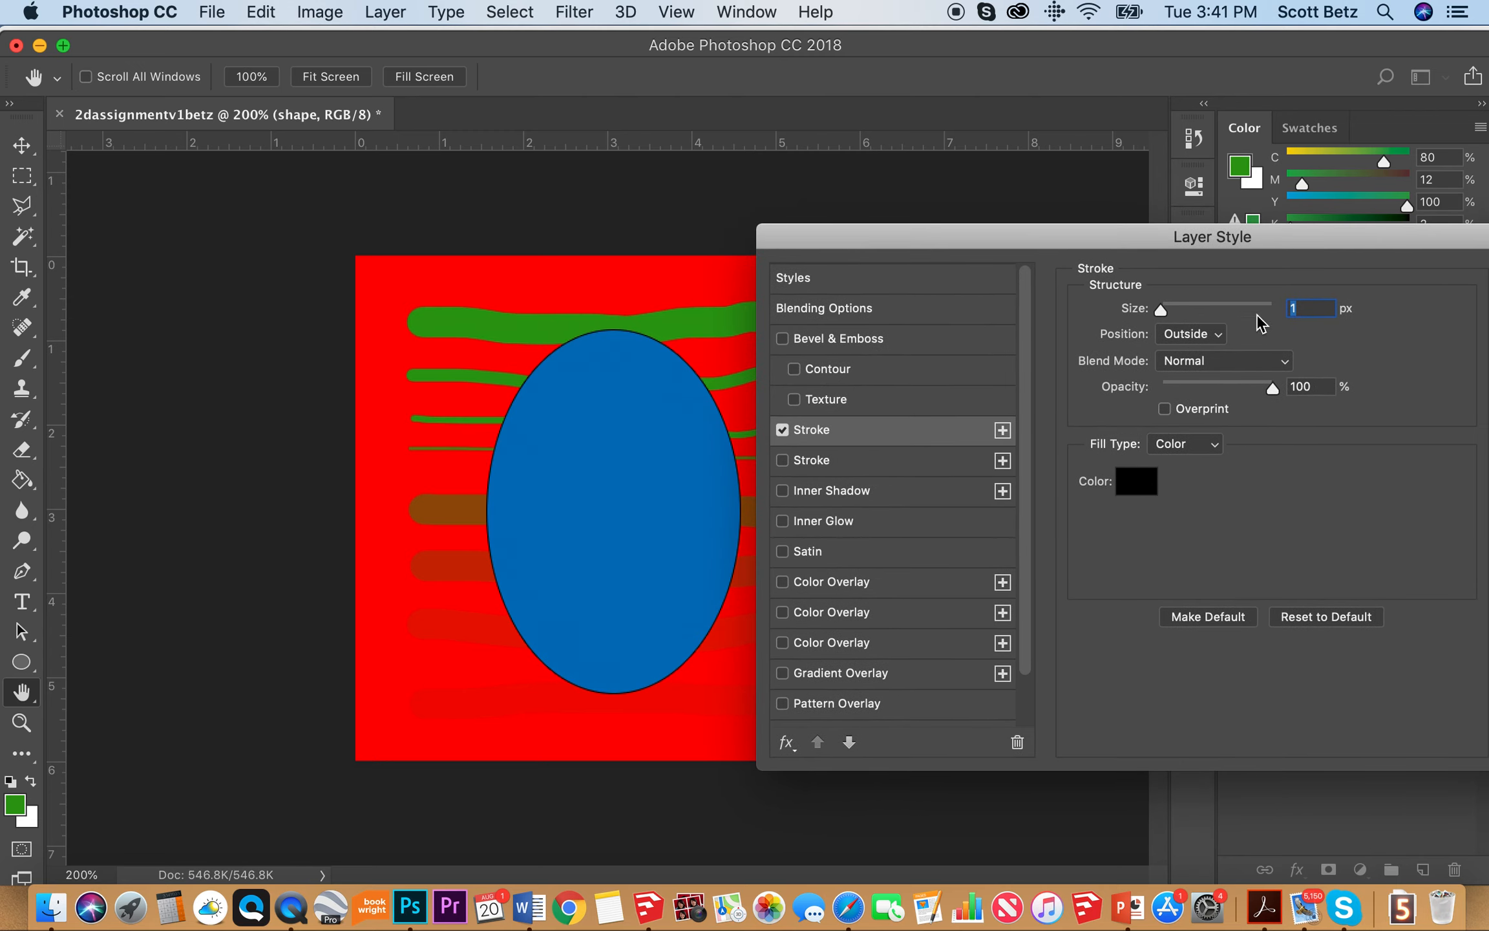
left_click(1162, 311)
mouse_move(1162, 311)
left_mouse_down()
mouse_move(1193, 310)
mouse_move(1161, 310)
left_mouse_up()
mouse_move(1272, 389)
left_mouse_down()
mouse_move(1182, 389)
mouse_move(1276, 394)
left_mouse_up()
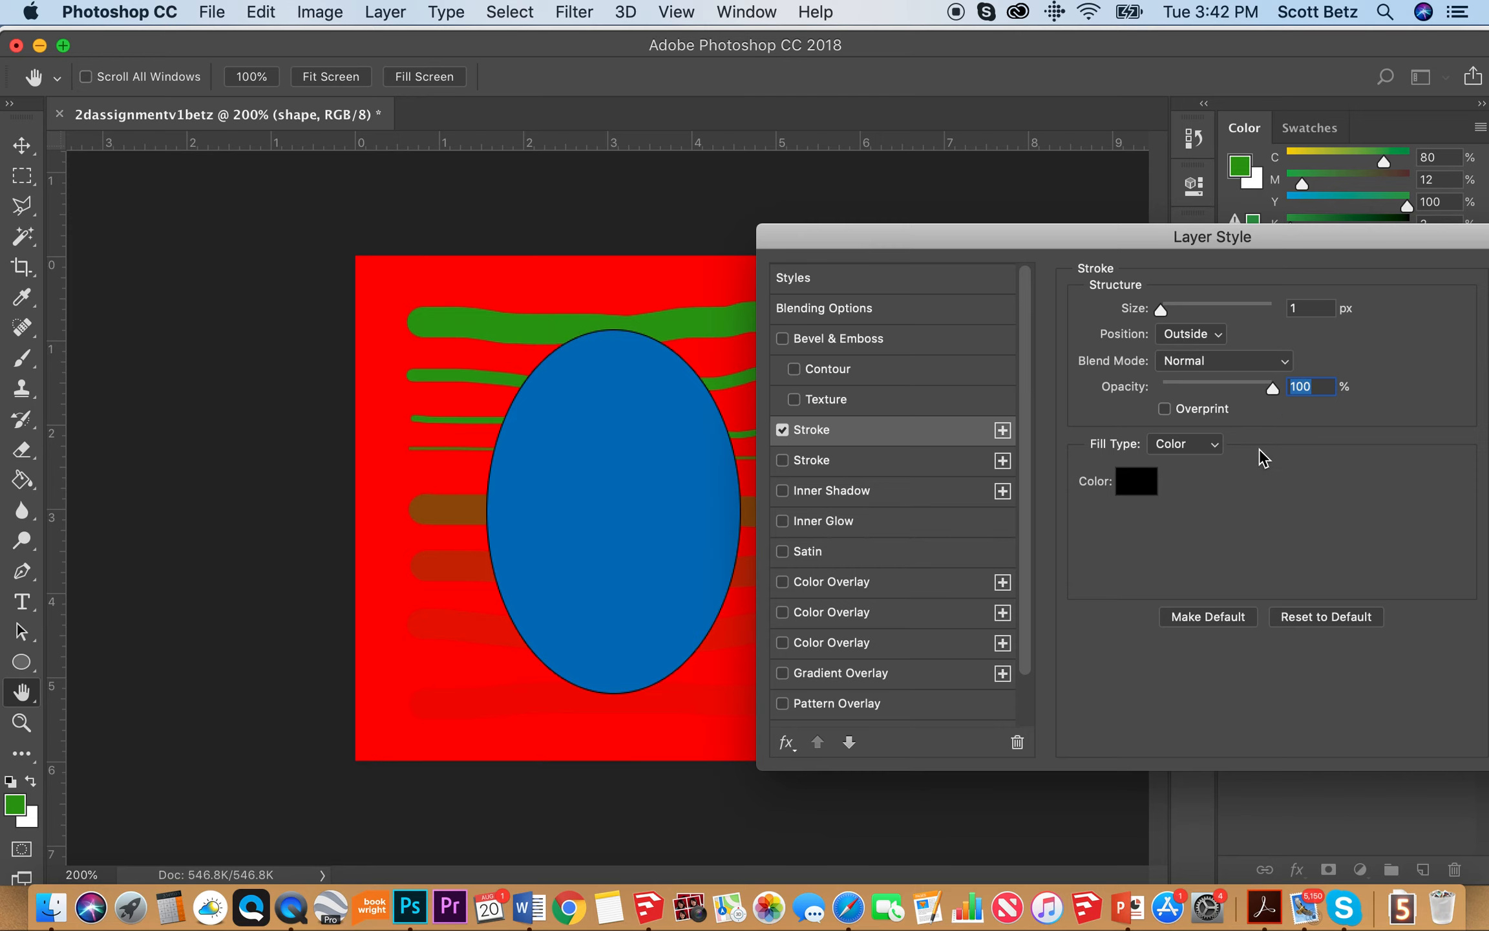
- Set the ellipse's stroke color to yellow (#fae004) and its stroke size to 4 px
left_click(1137, 491)
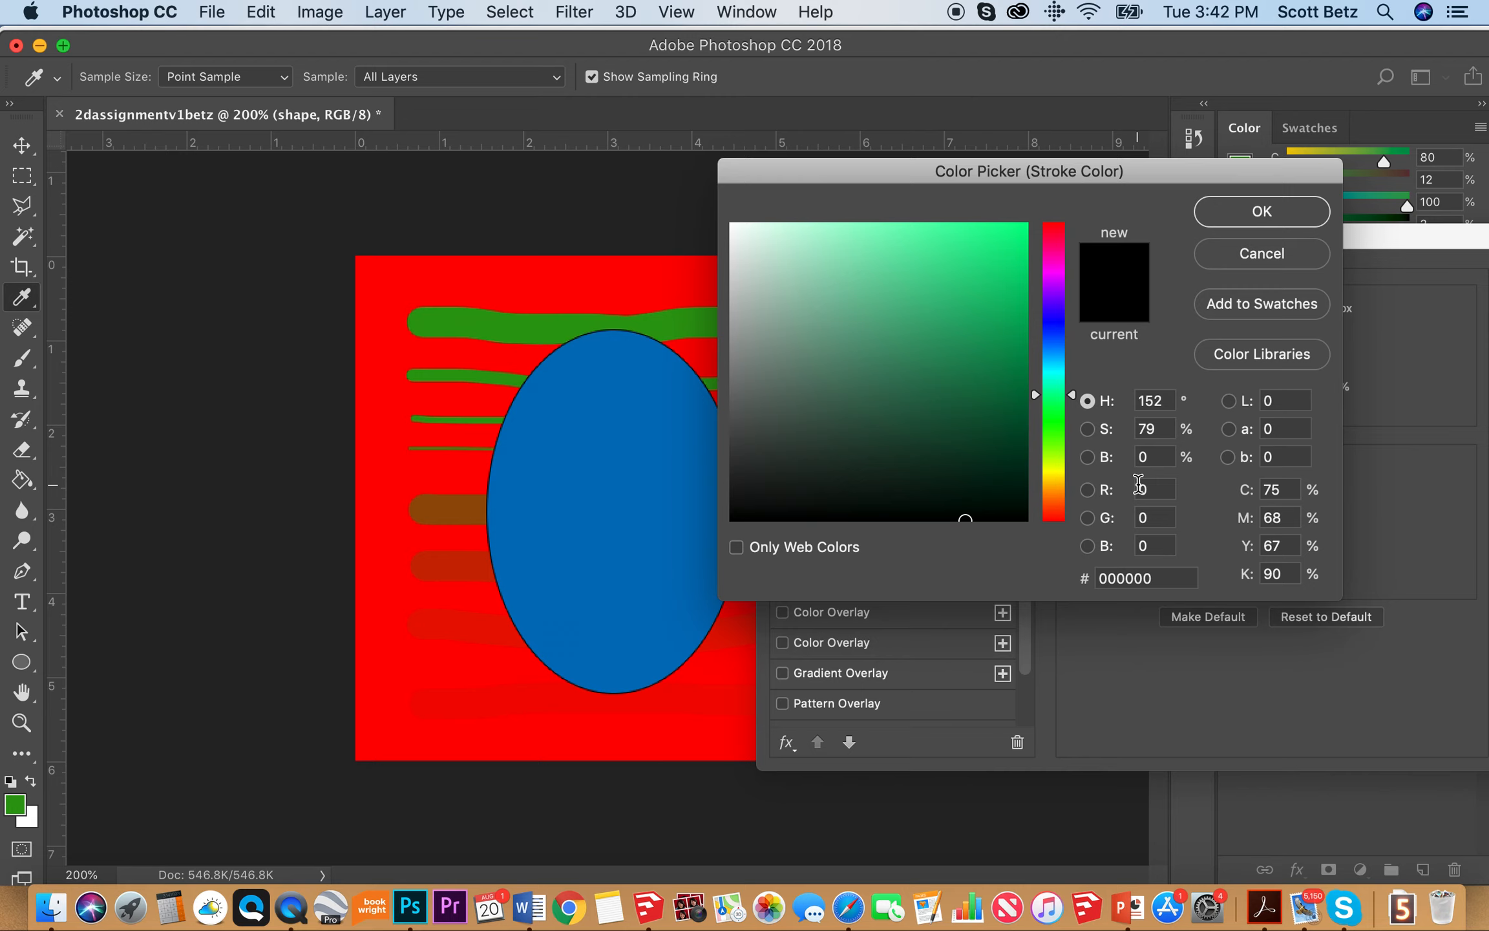
left_click(1058, 478)
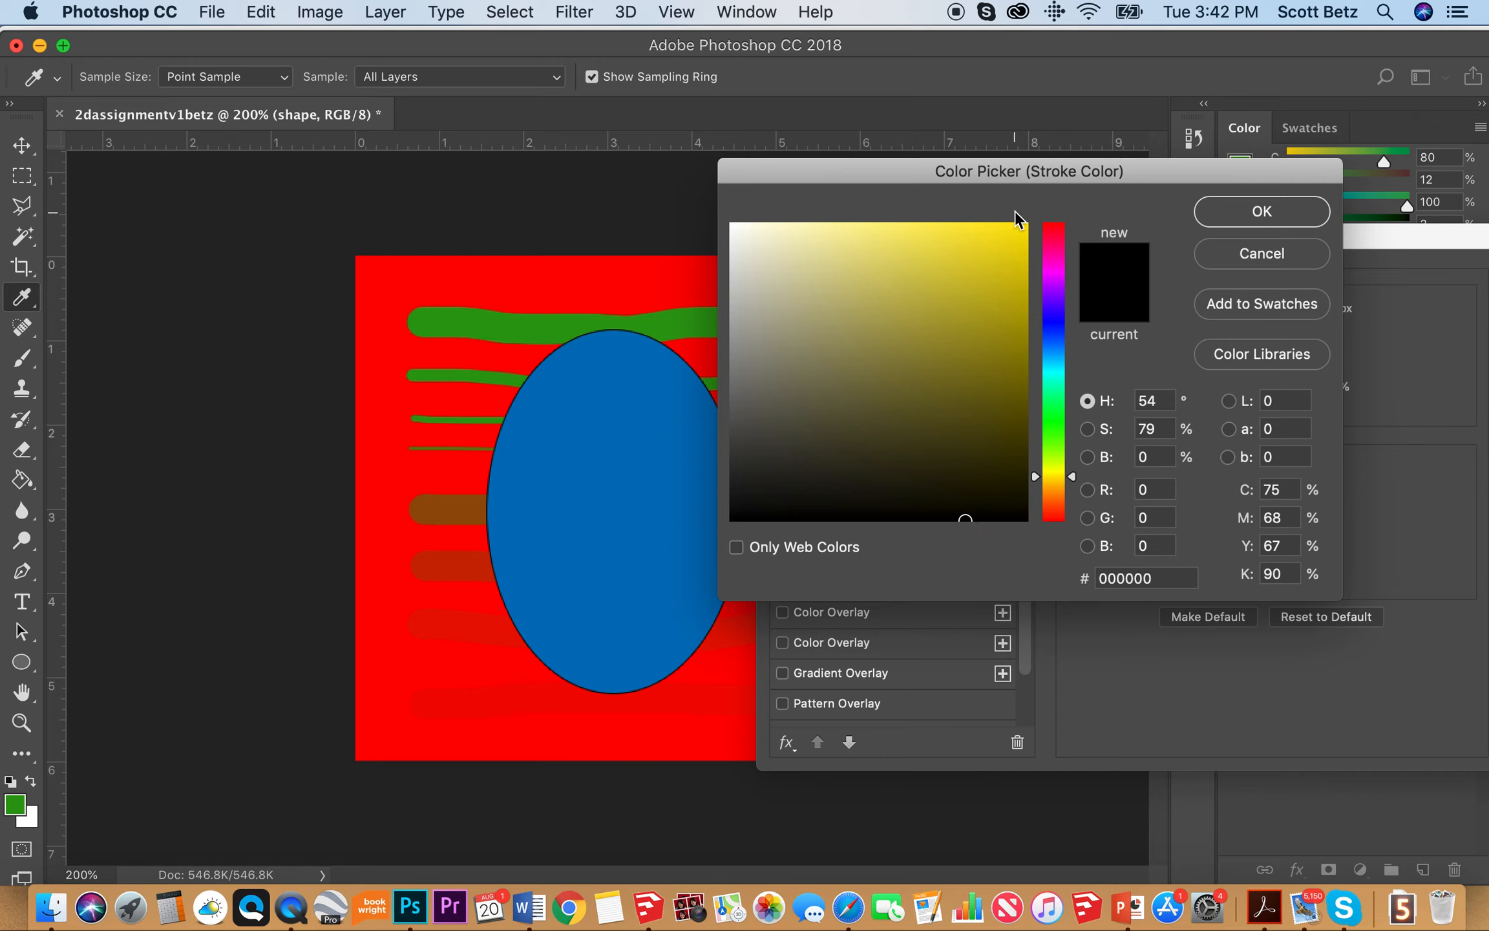
left_click(1021, 227)
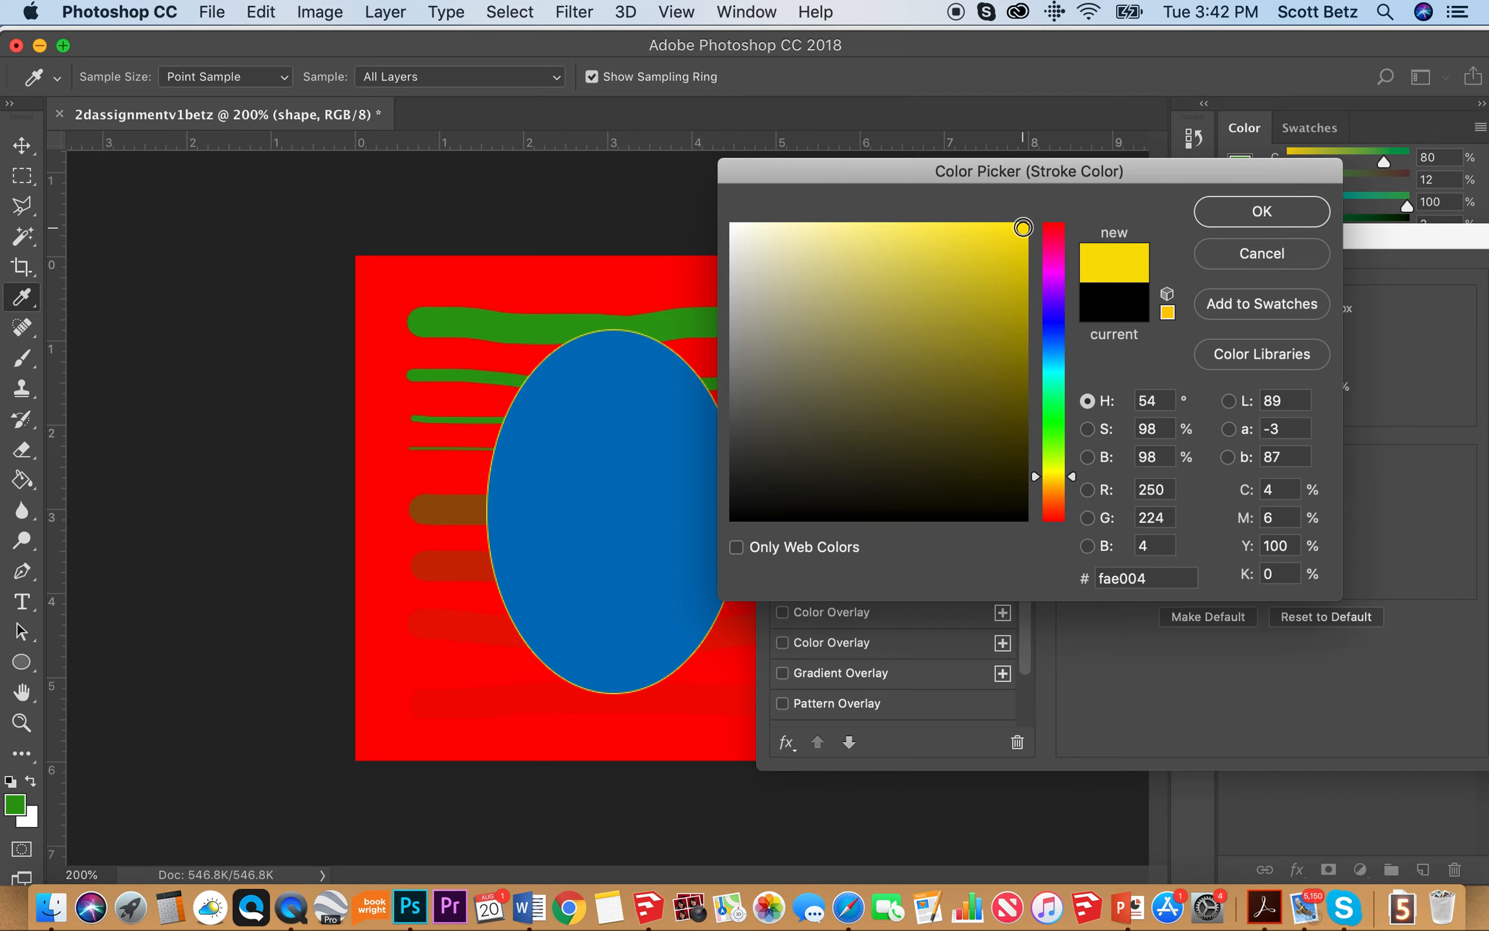
left_click(1260, 213)
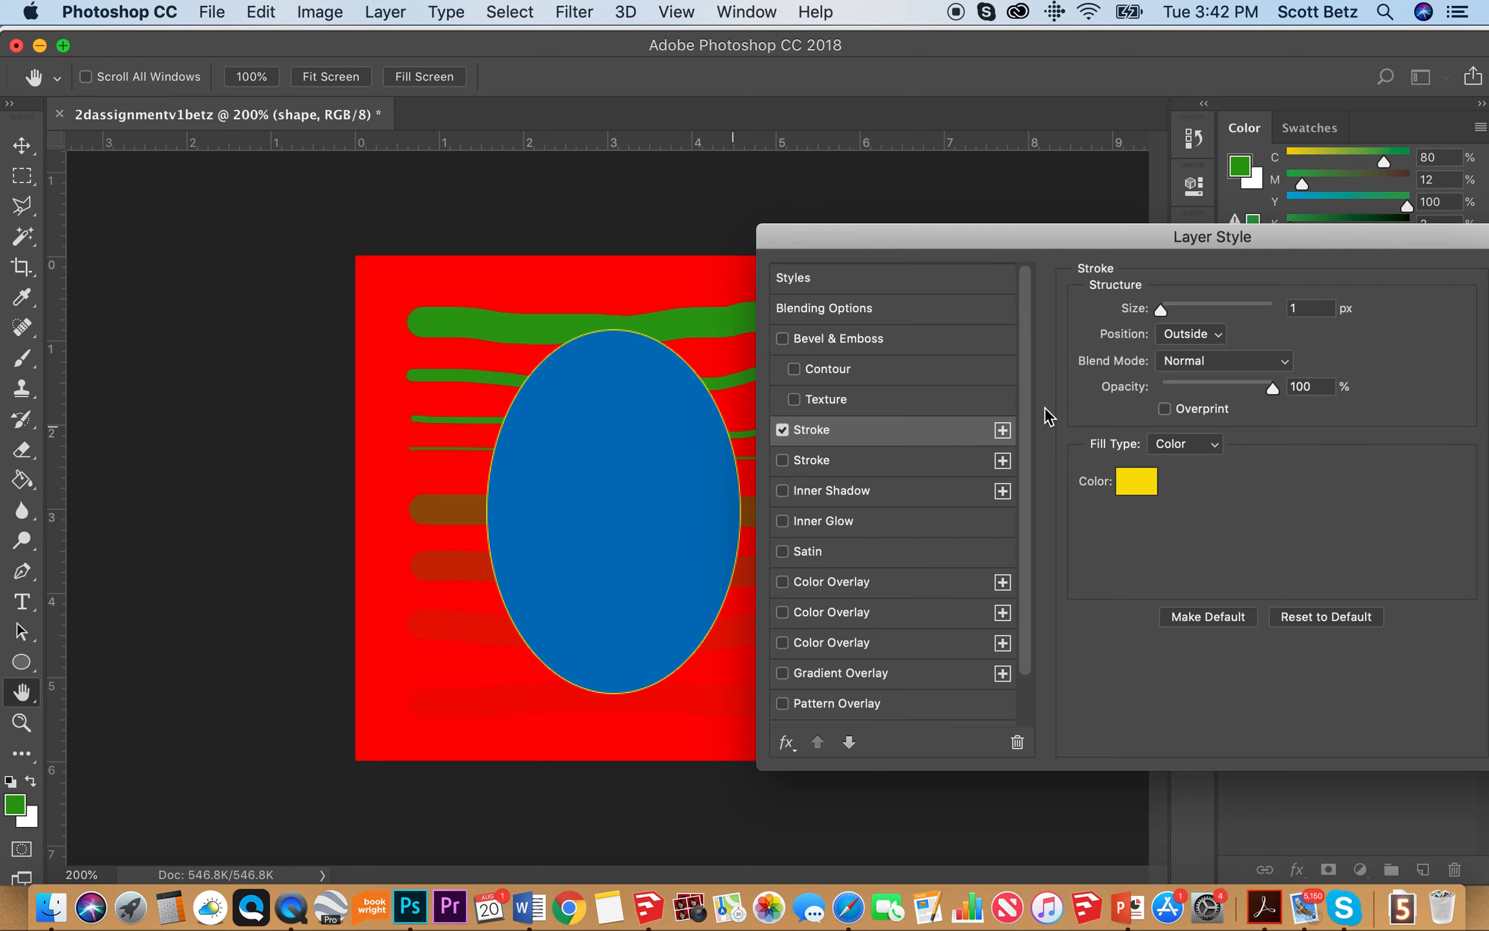
left_click(1300, 309)
type("4")
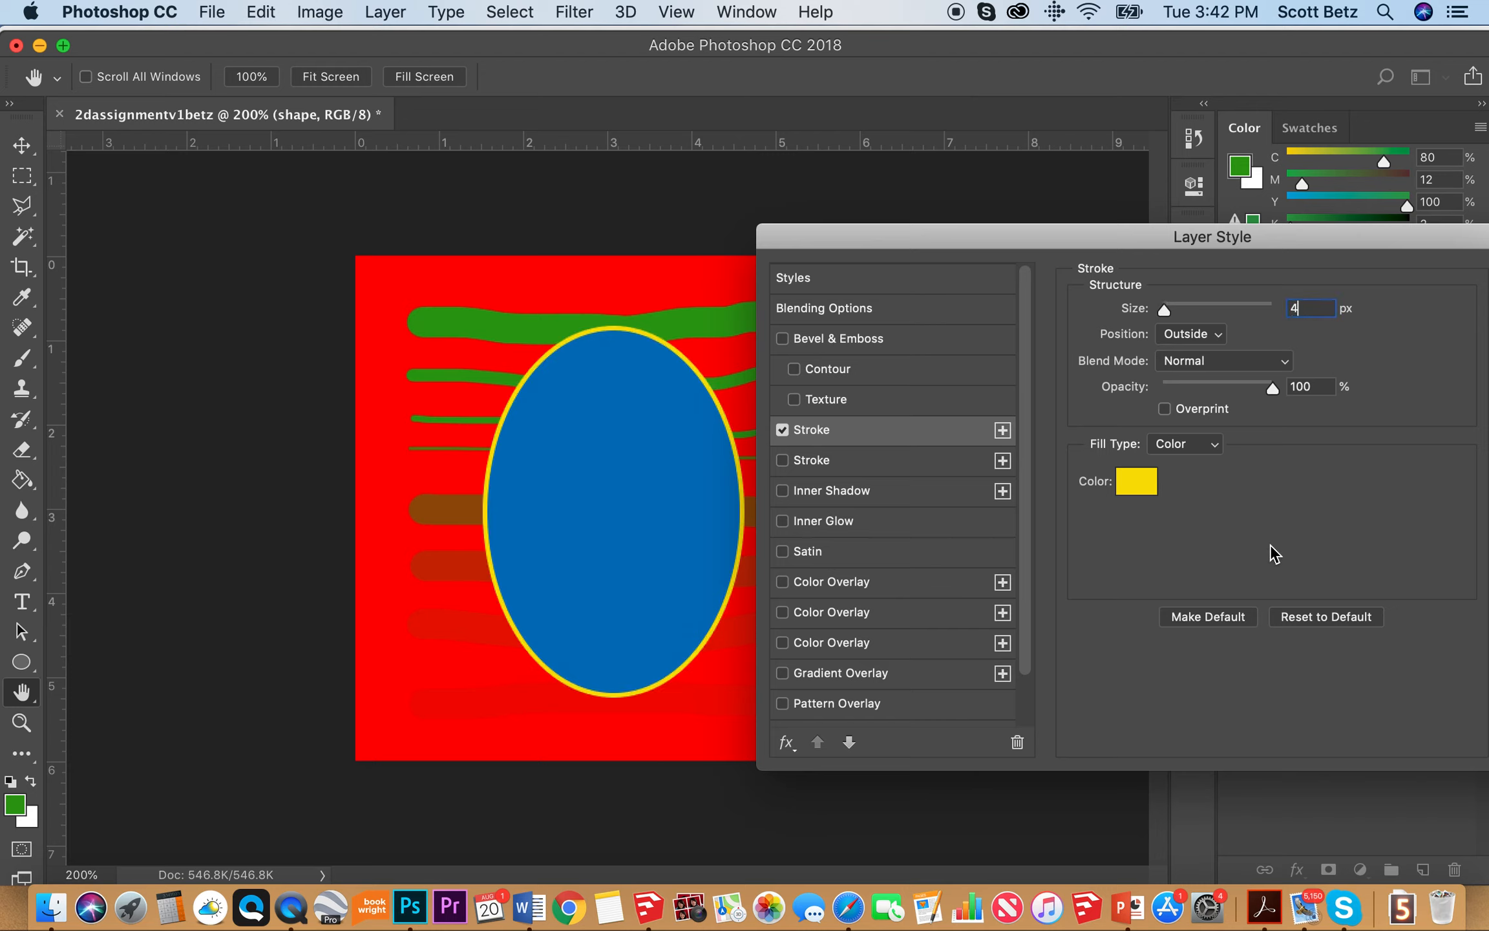
- Accept the ellipse's stroke settings and add a new layer named text above the shape layer
left_click_drag(1037, 243, 825, 146)
left_click(1394, 192)
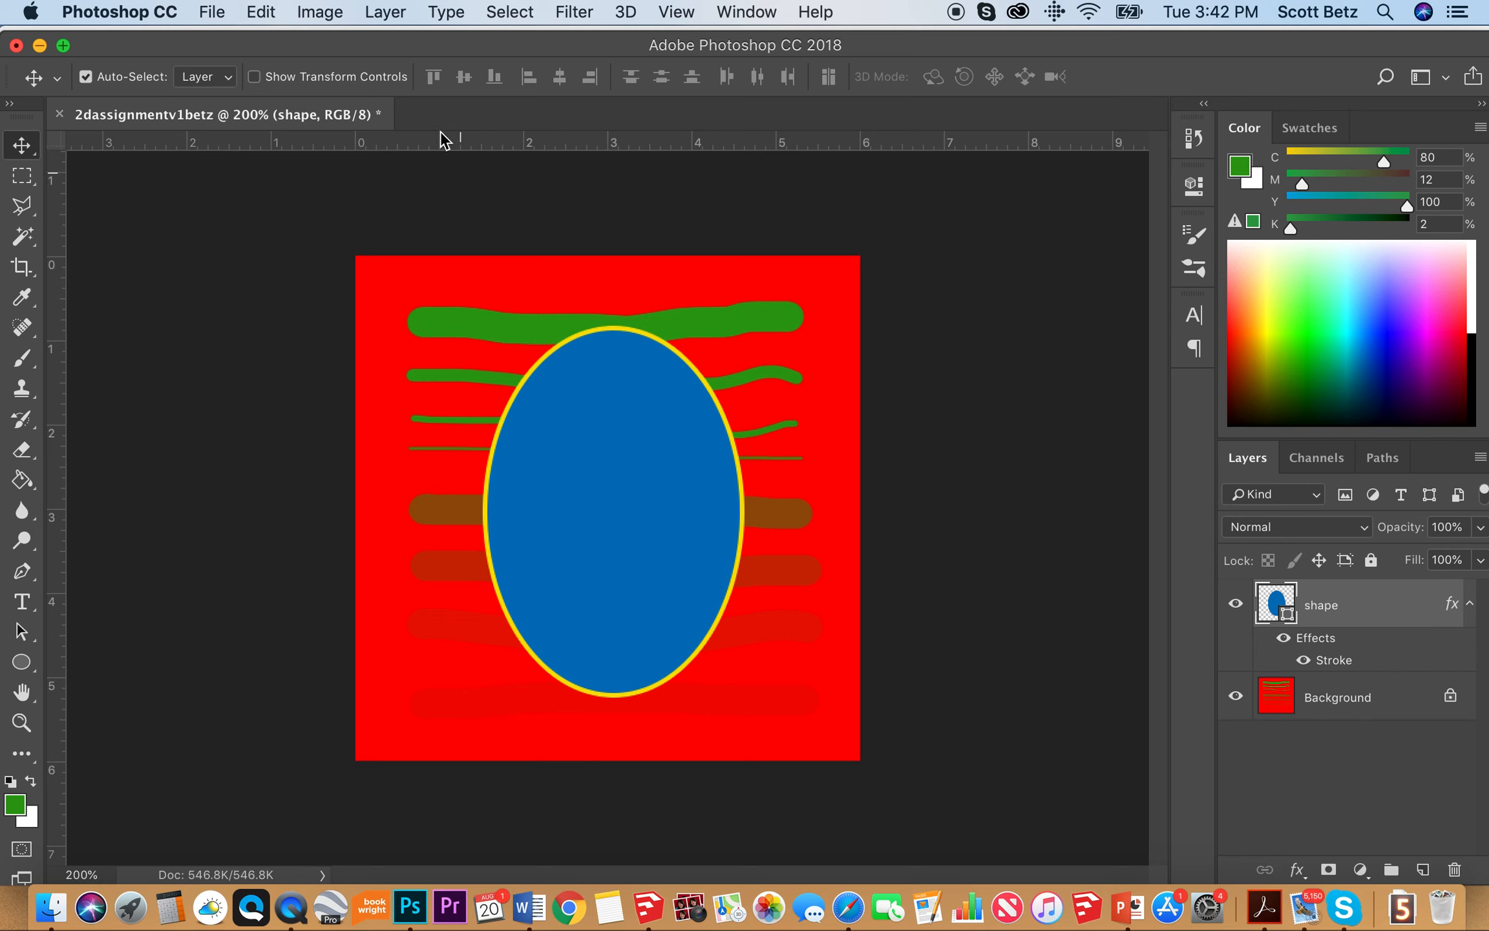
left_click(388, 13)
mouse_move(466, 39)
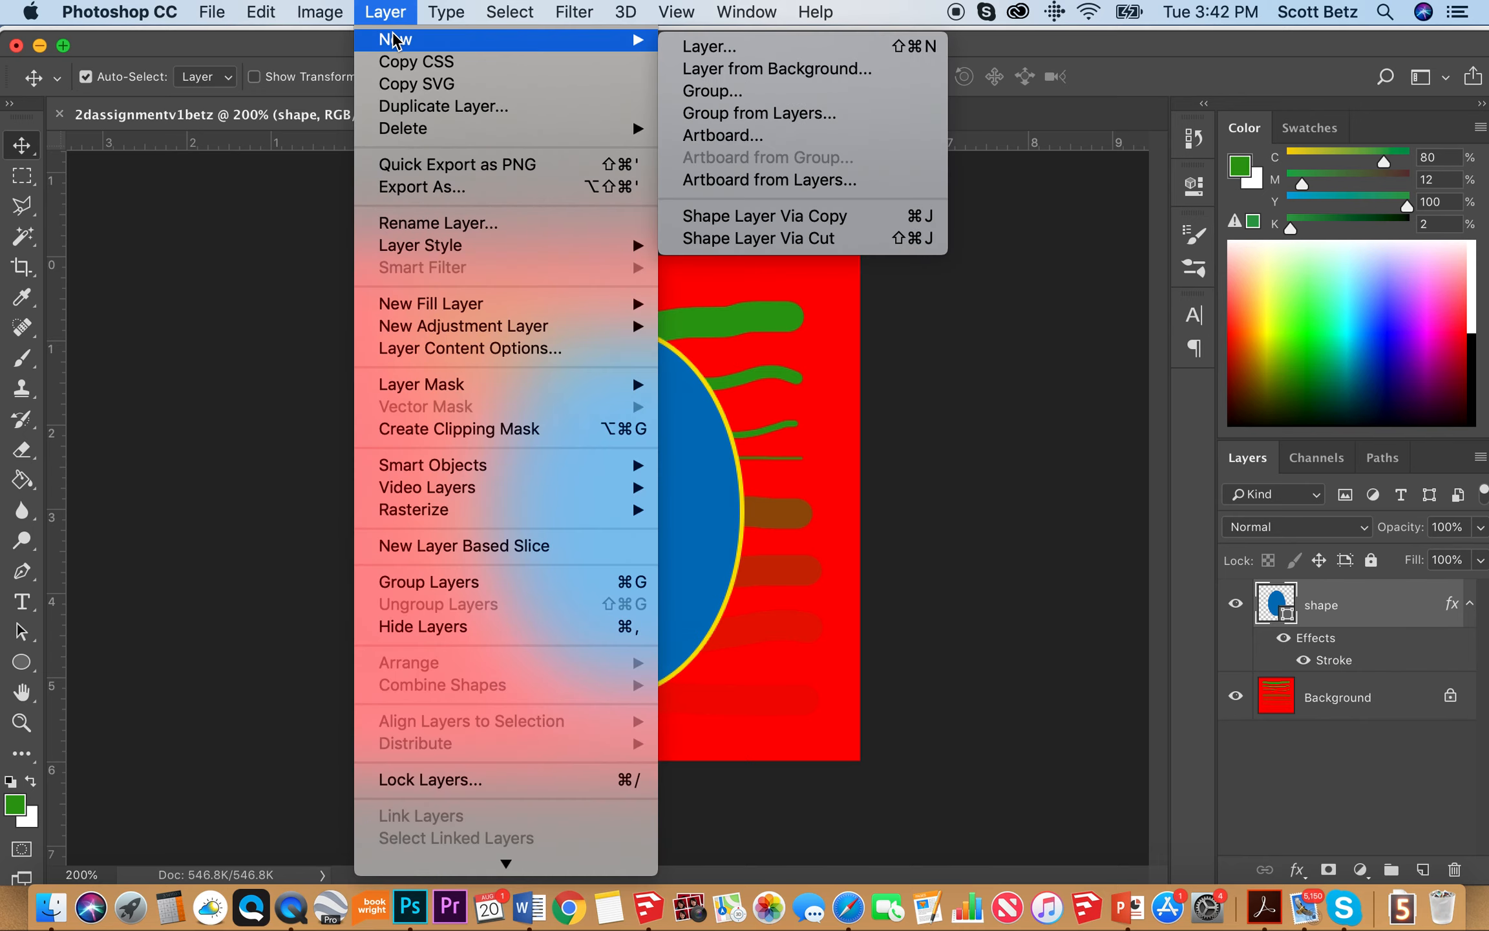
left_click(709, 52)
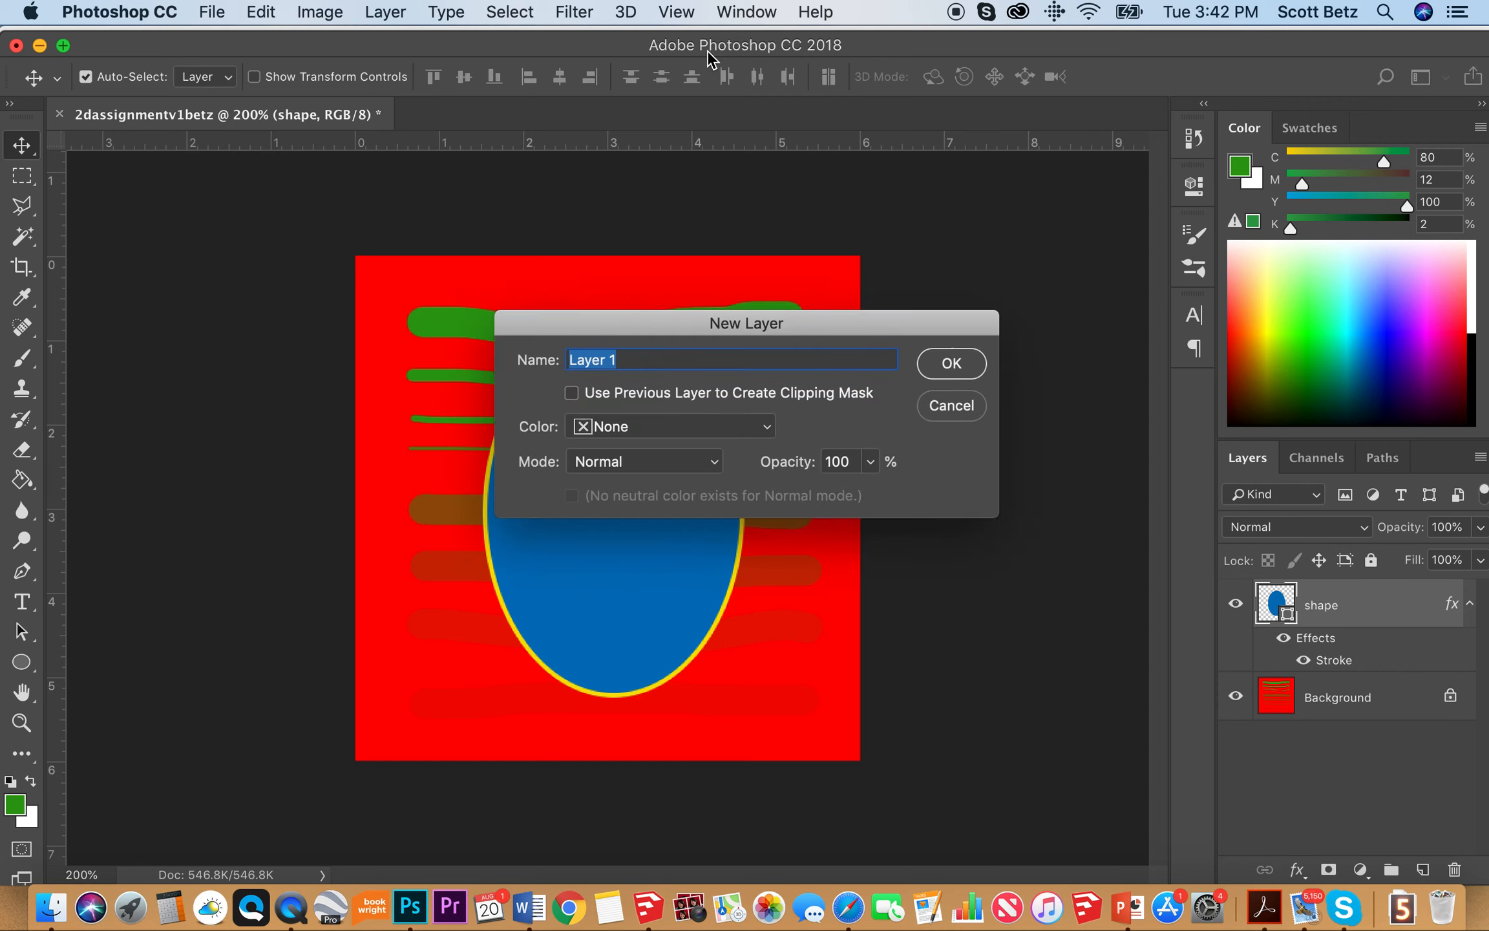
type("text")
left_click(950, 366)
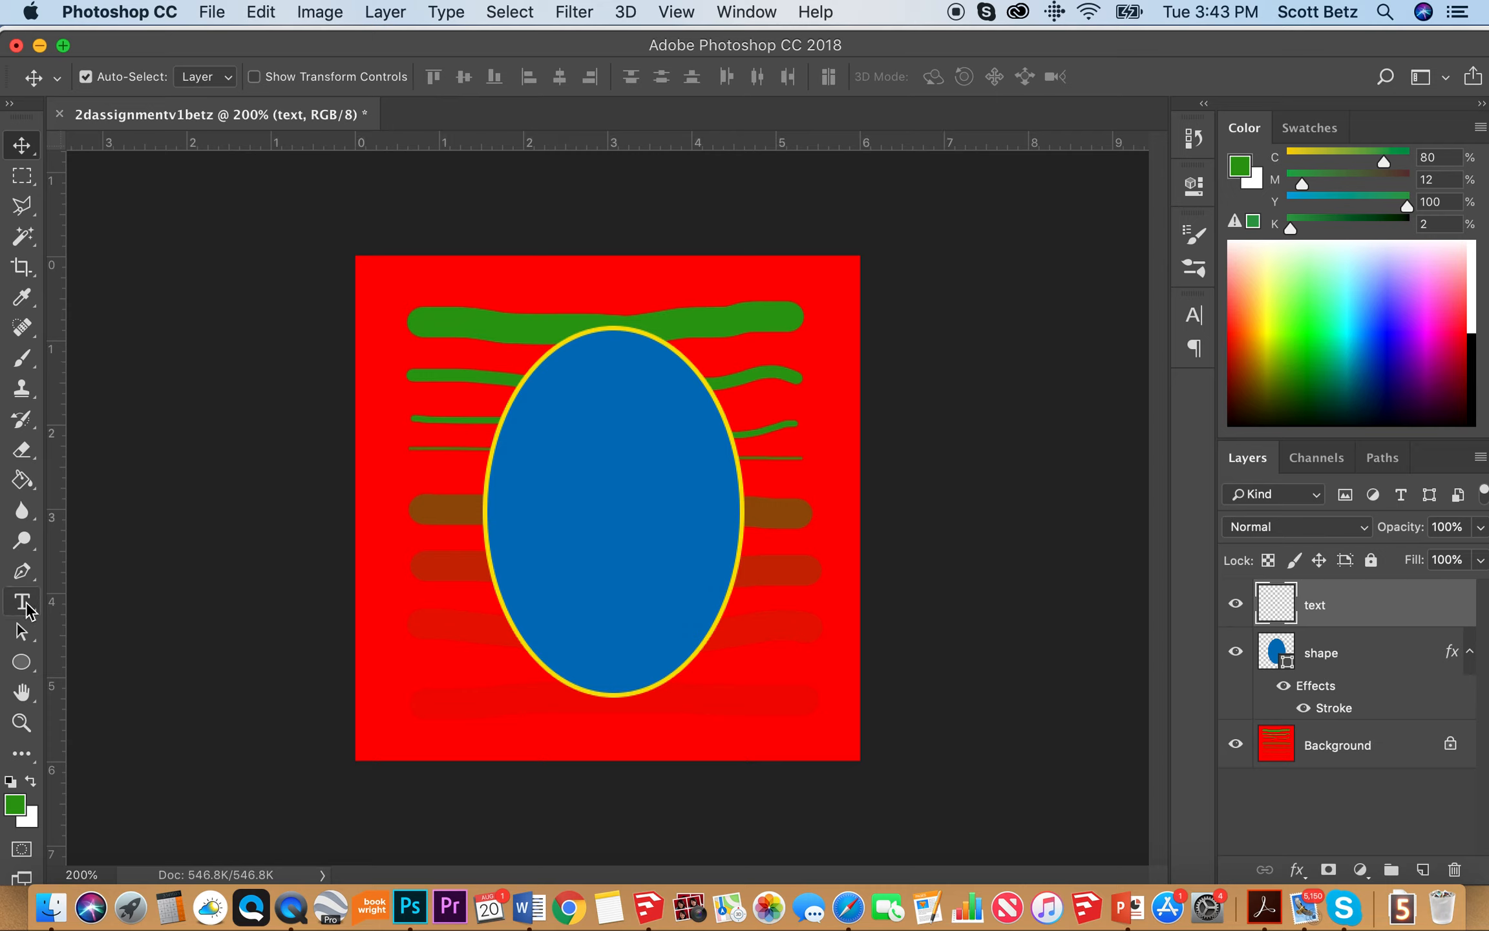
- Add horizontal type with the author's first name over the ellipse on the text layer
left_click(24, 603)
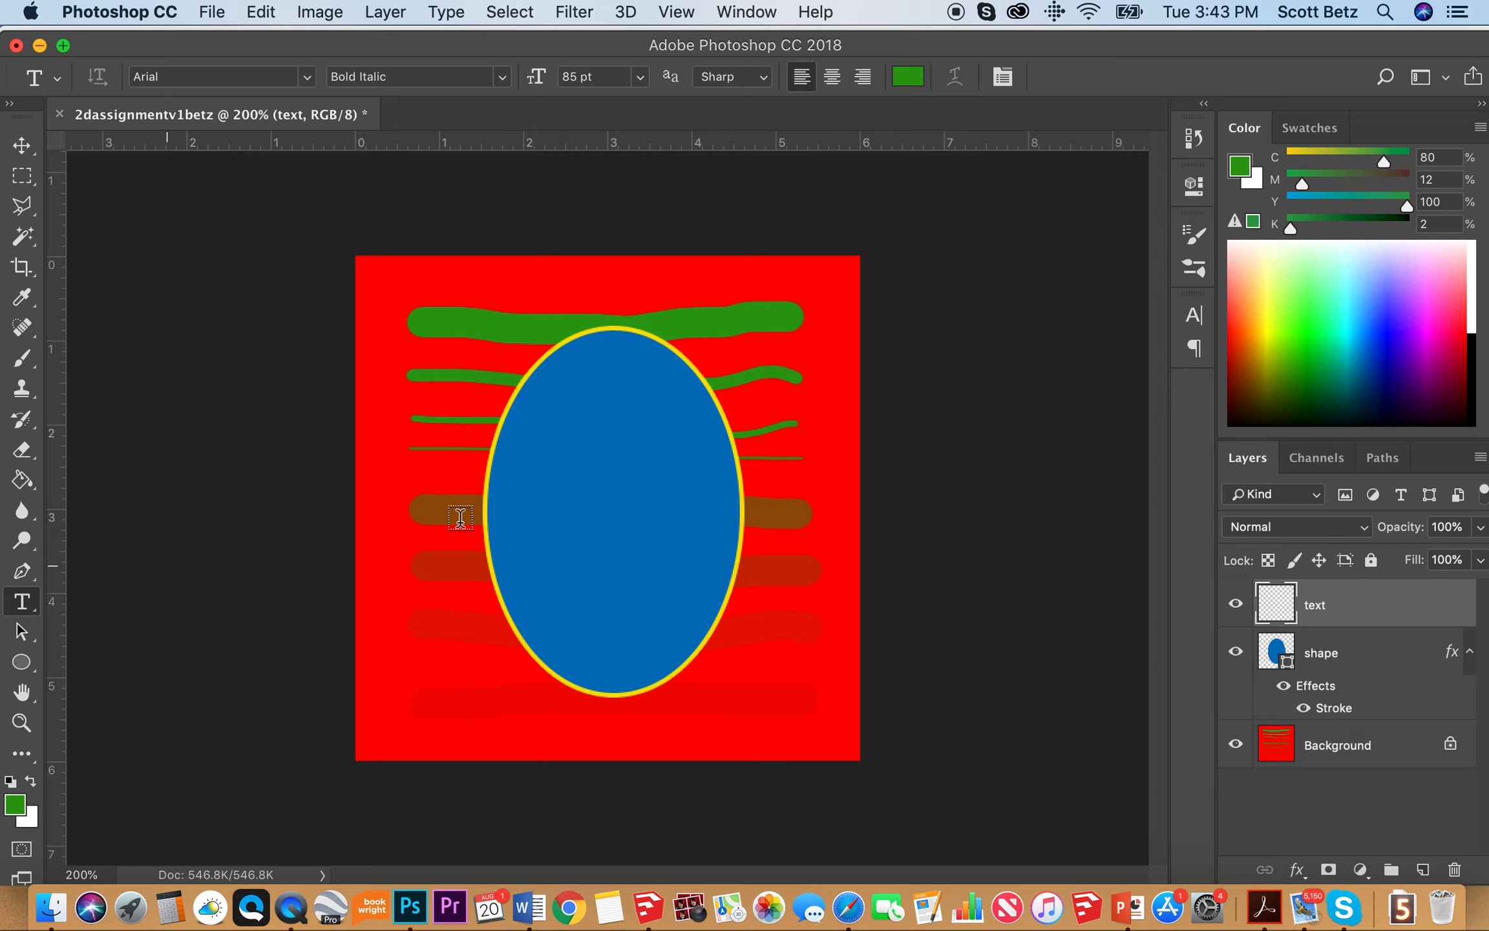
left_click(545, 511)
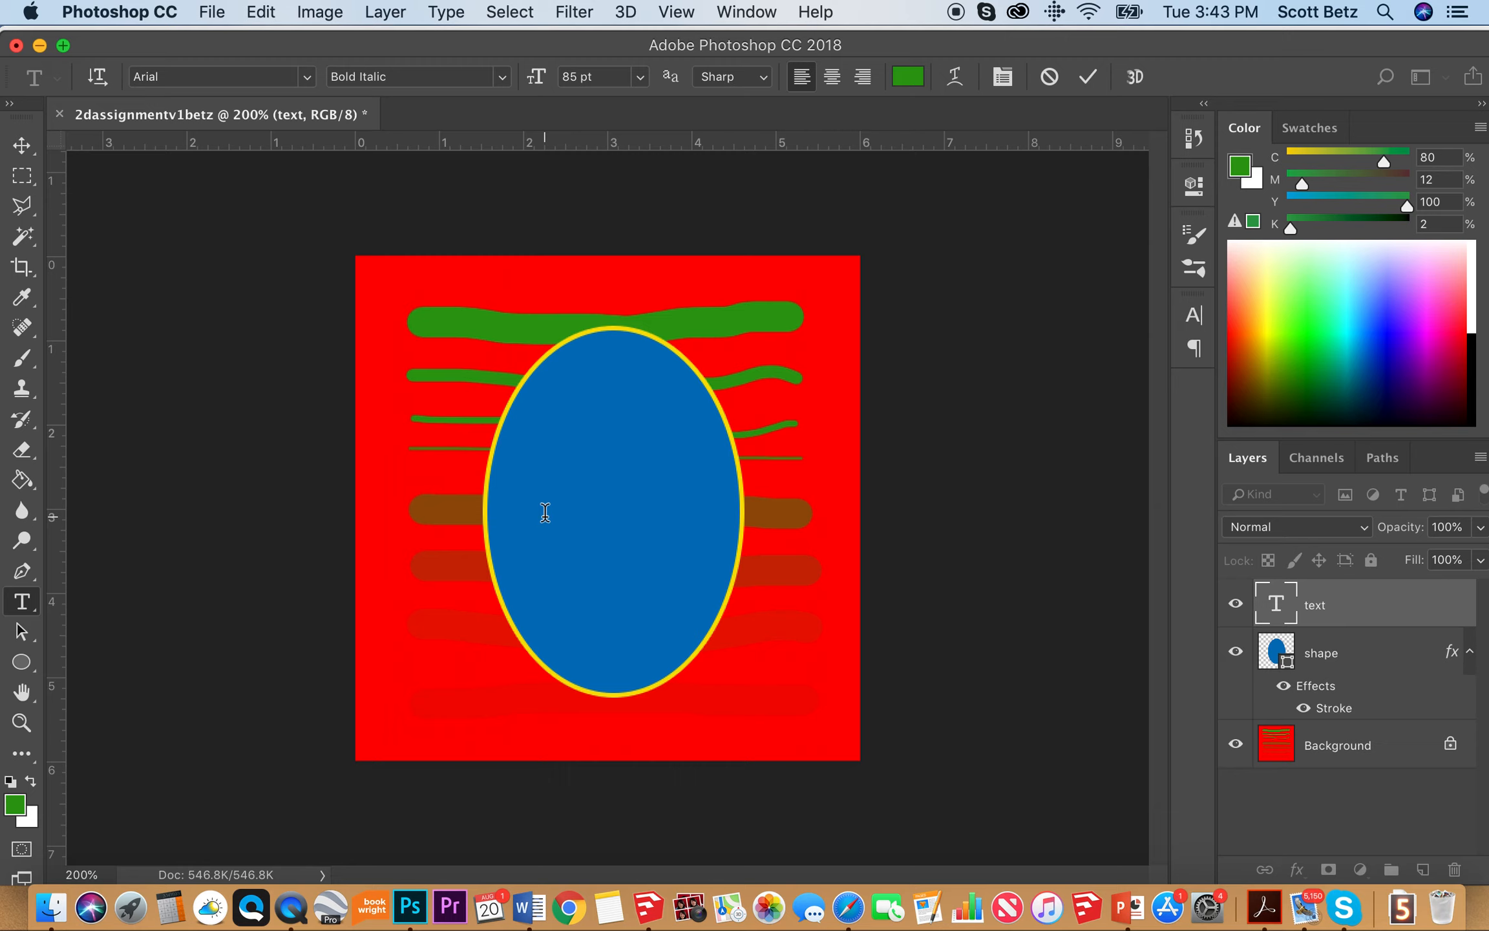
type("Sc")
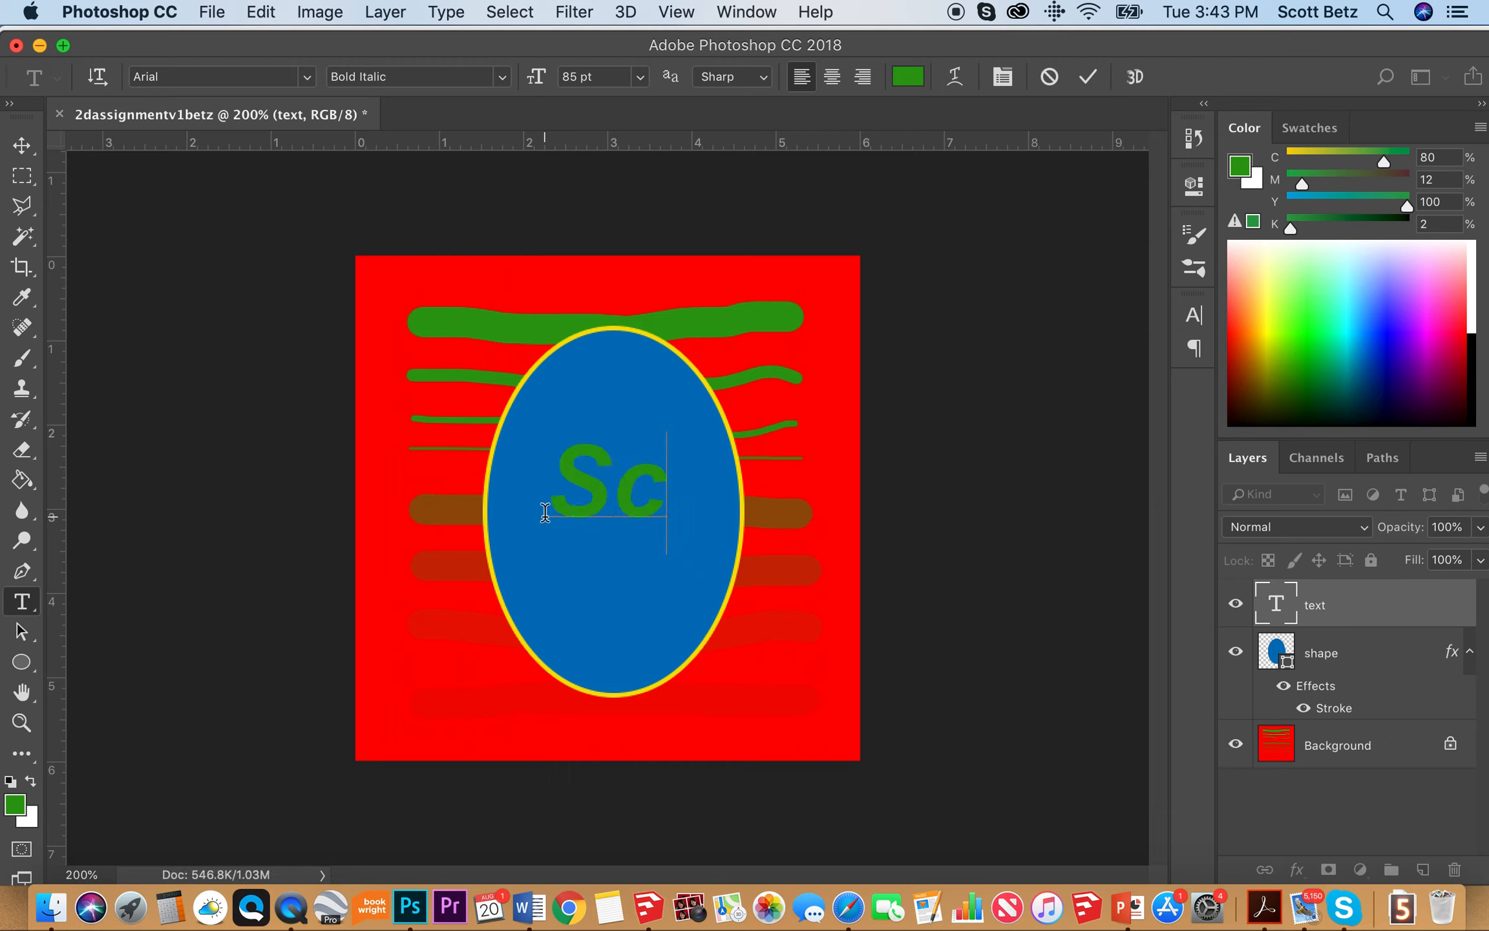
type("ott")
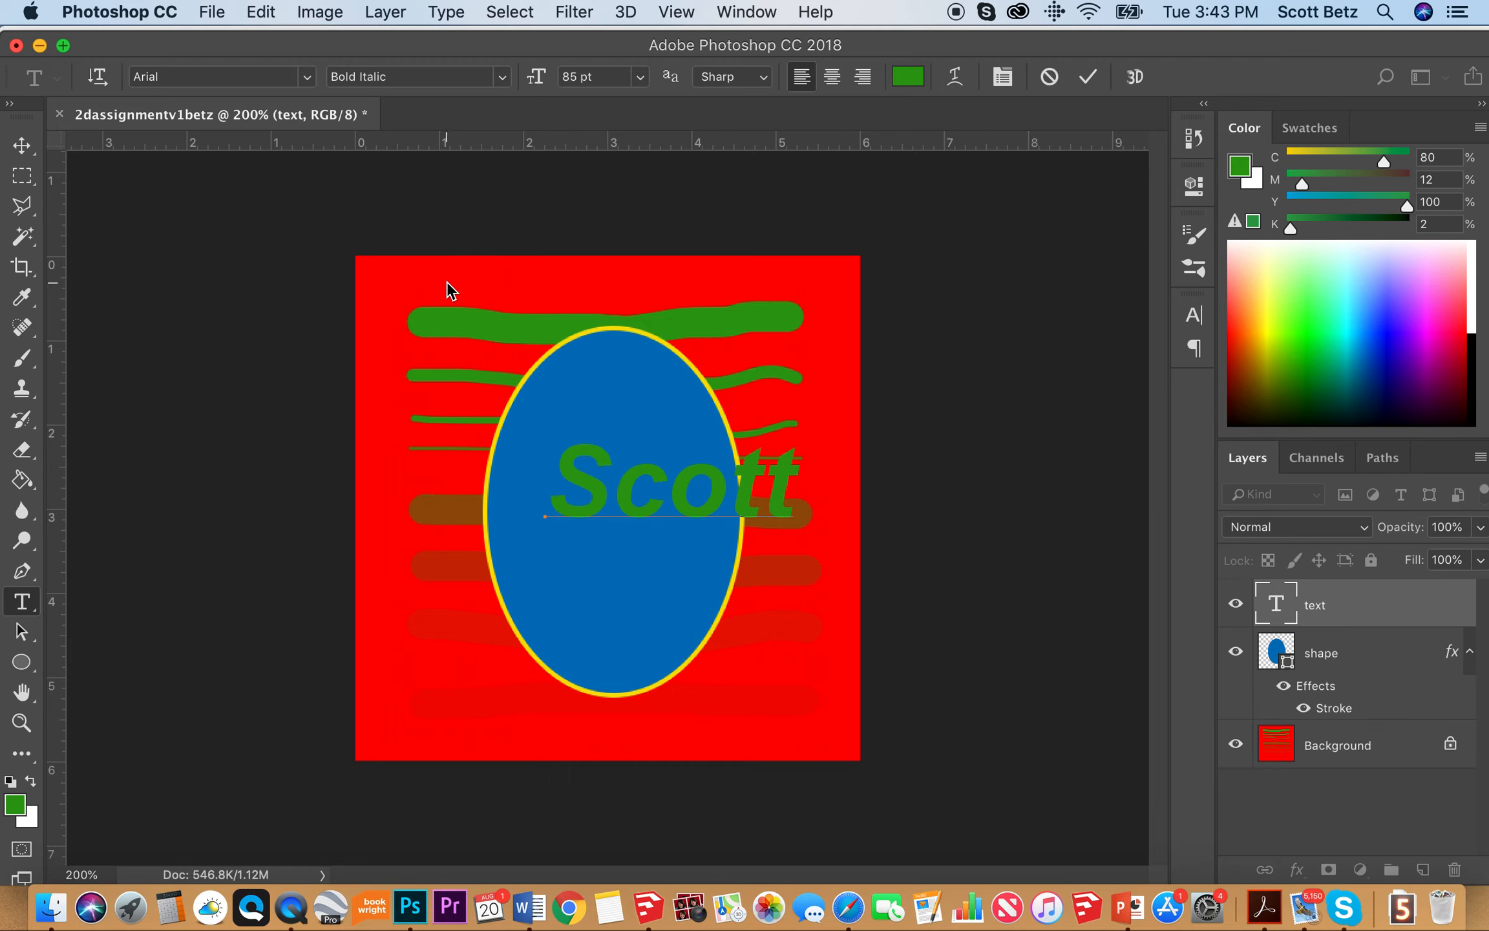
- Try to set the text color to the yellow (#fae004) sampled from the ellipse's outline
left_click(909, 78)
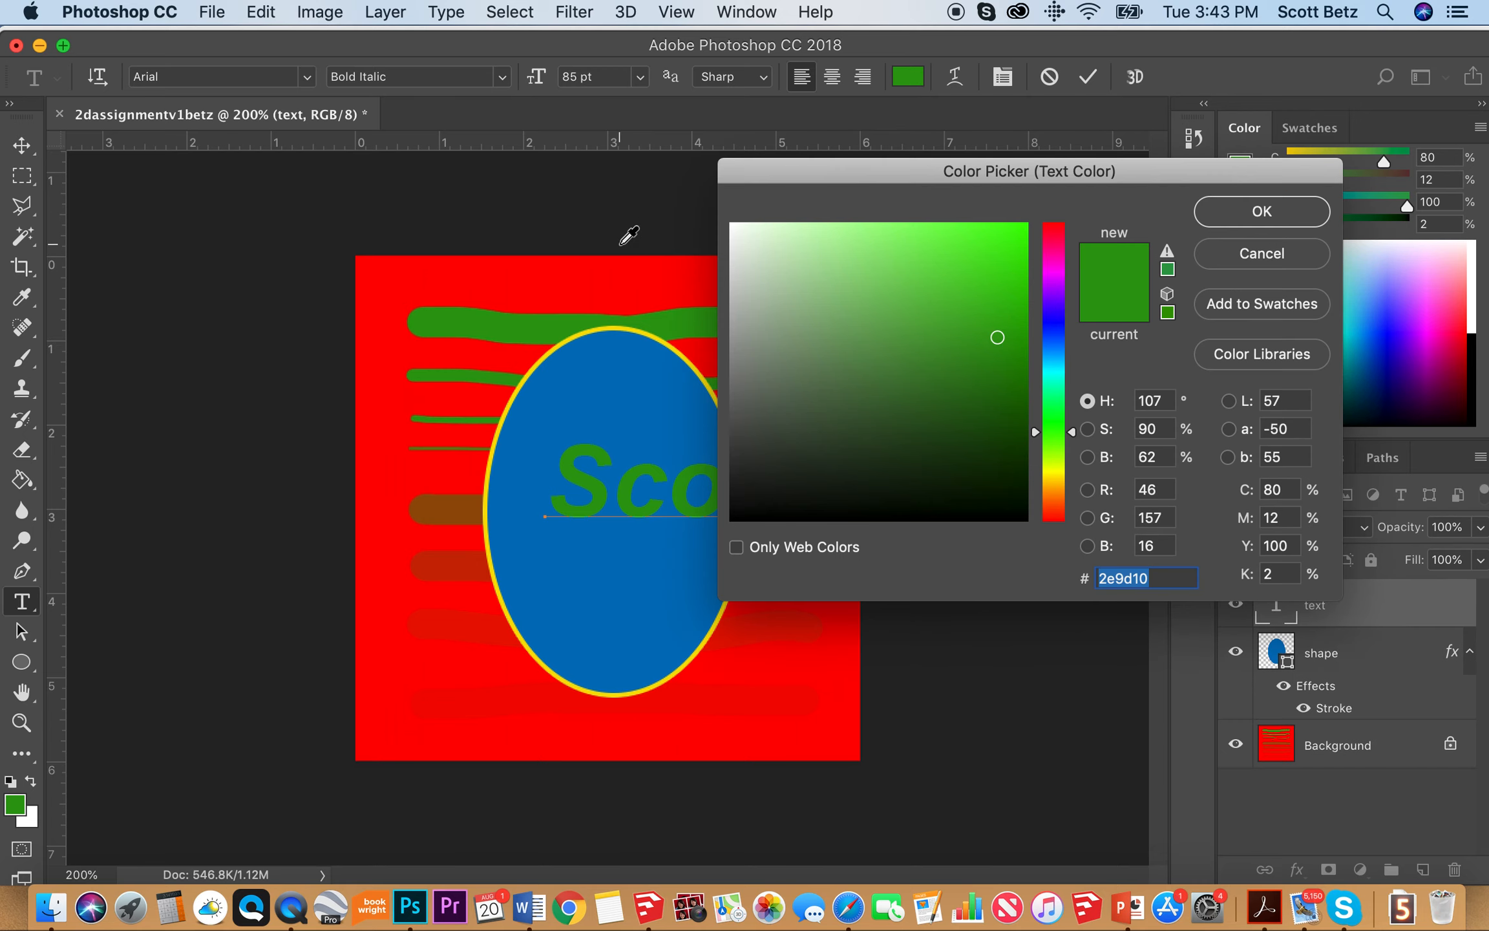
left_click(504, 418)
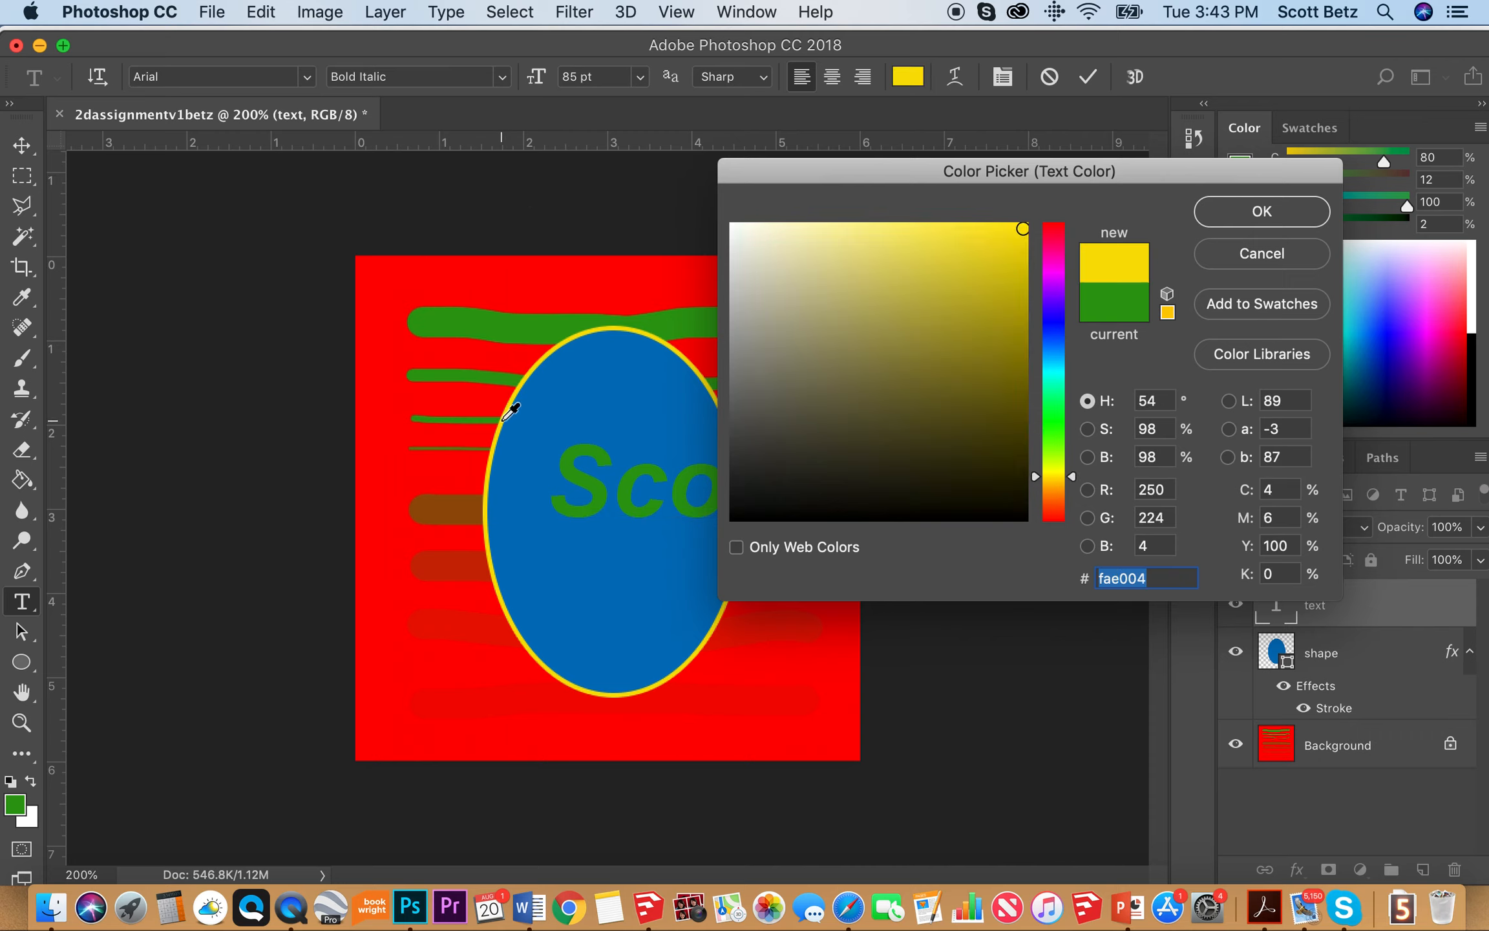
left_click(1267, 212)
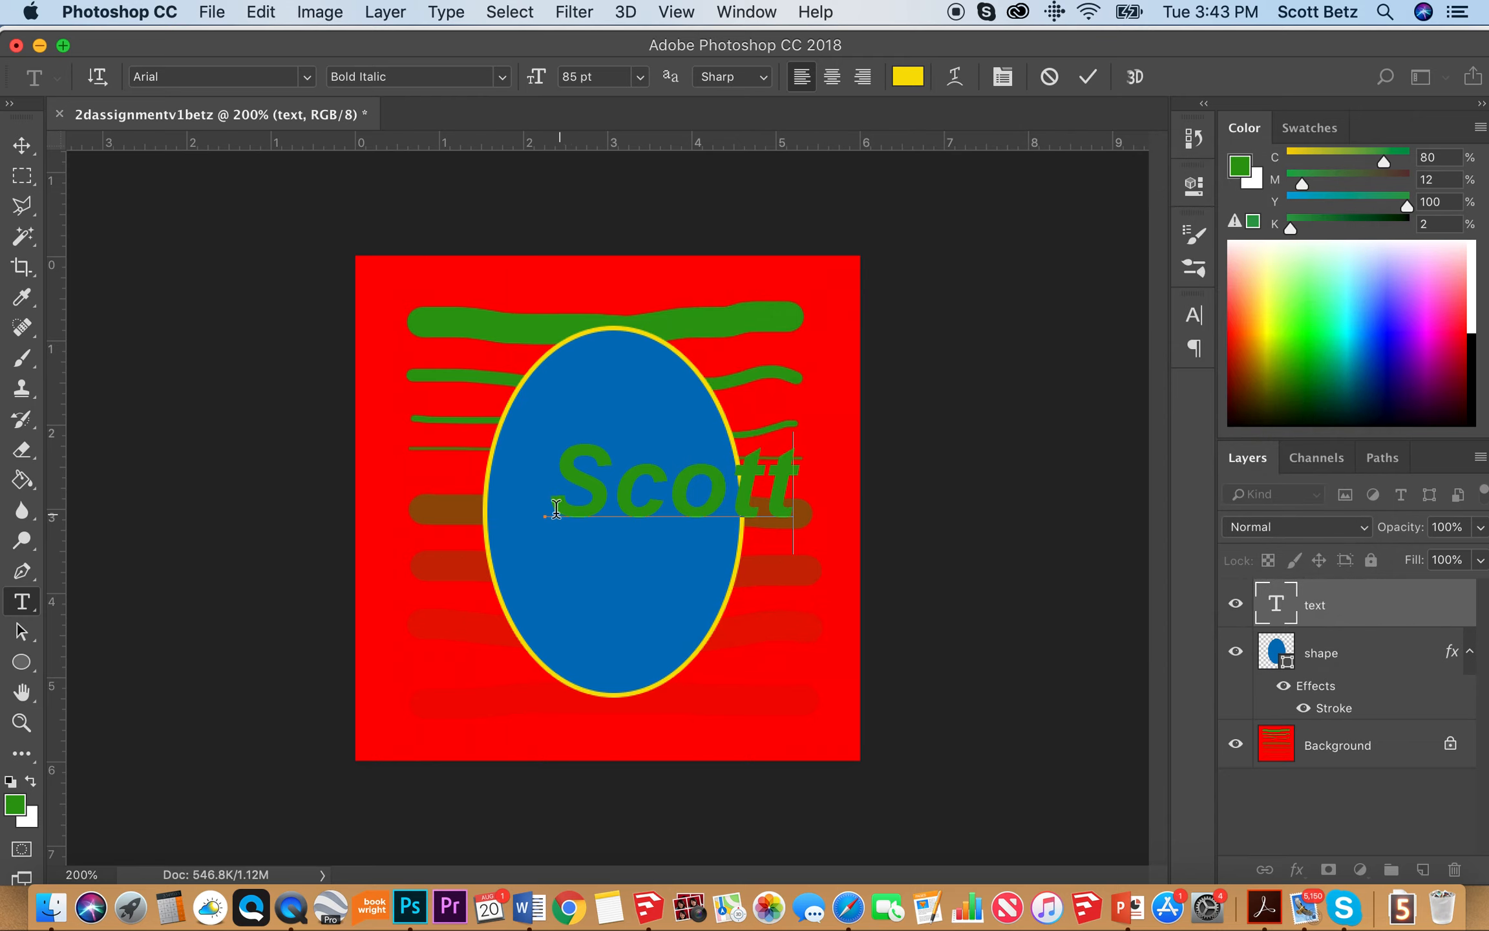
- Select all letters of the name, set their color to a blue (#1b7ea8), and commit the text
left_click_drag(599, 506, 803, 510)
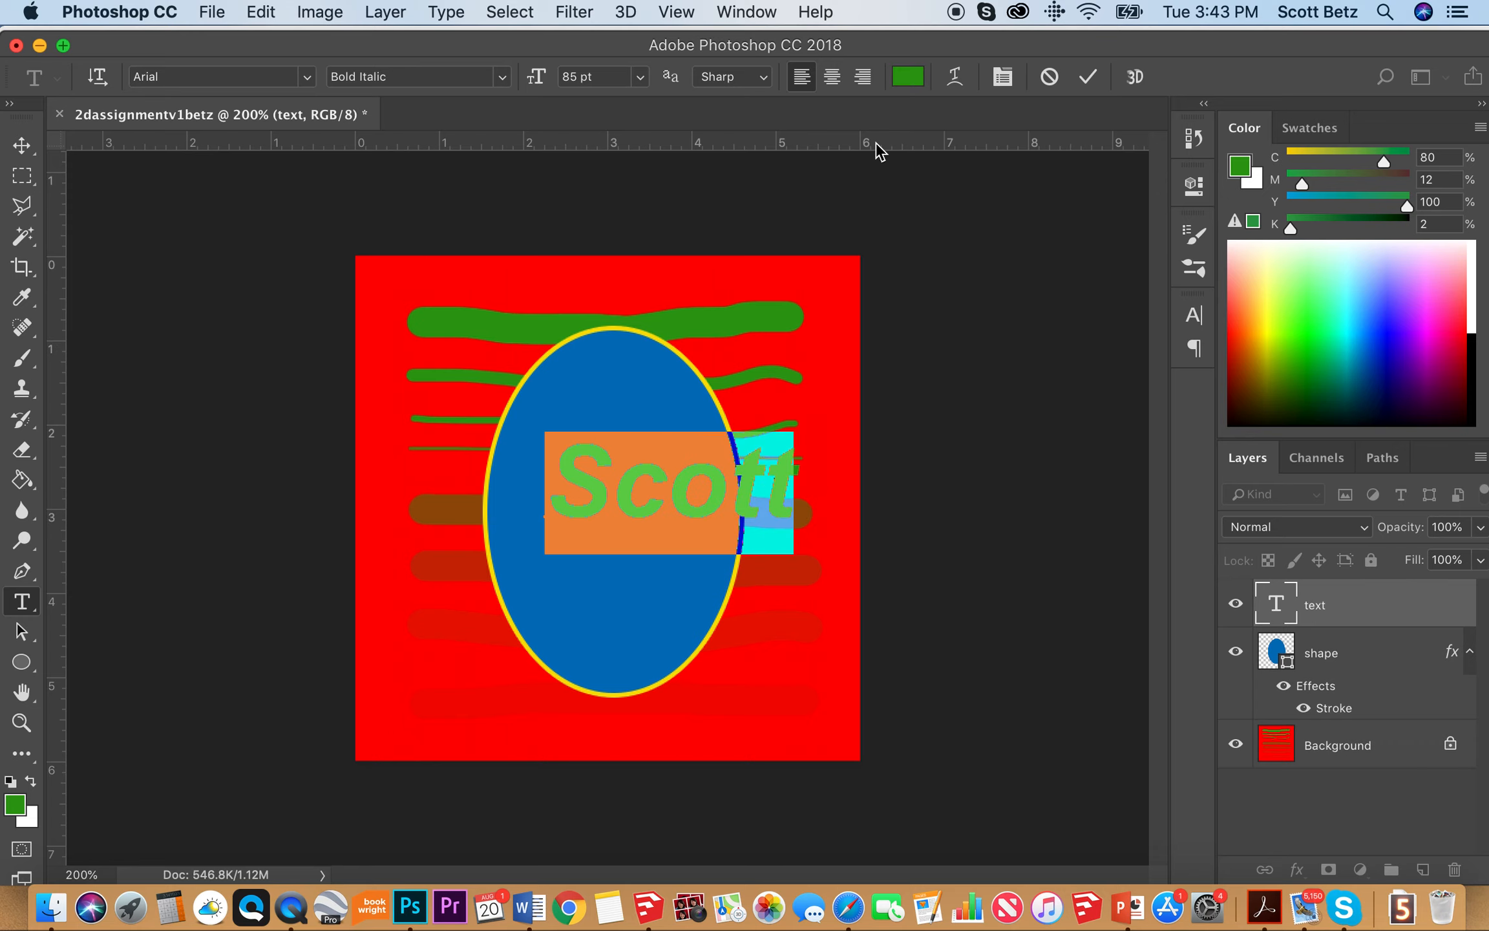
left_click(908, 76)
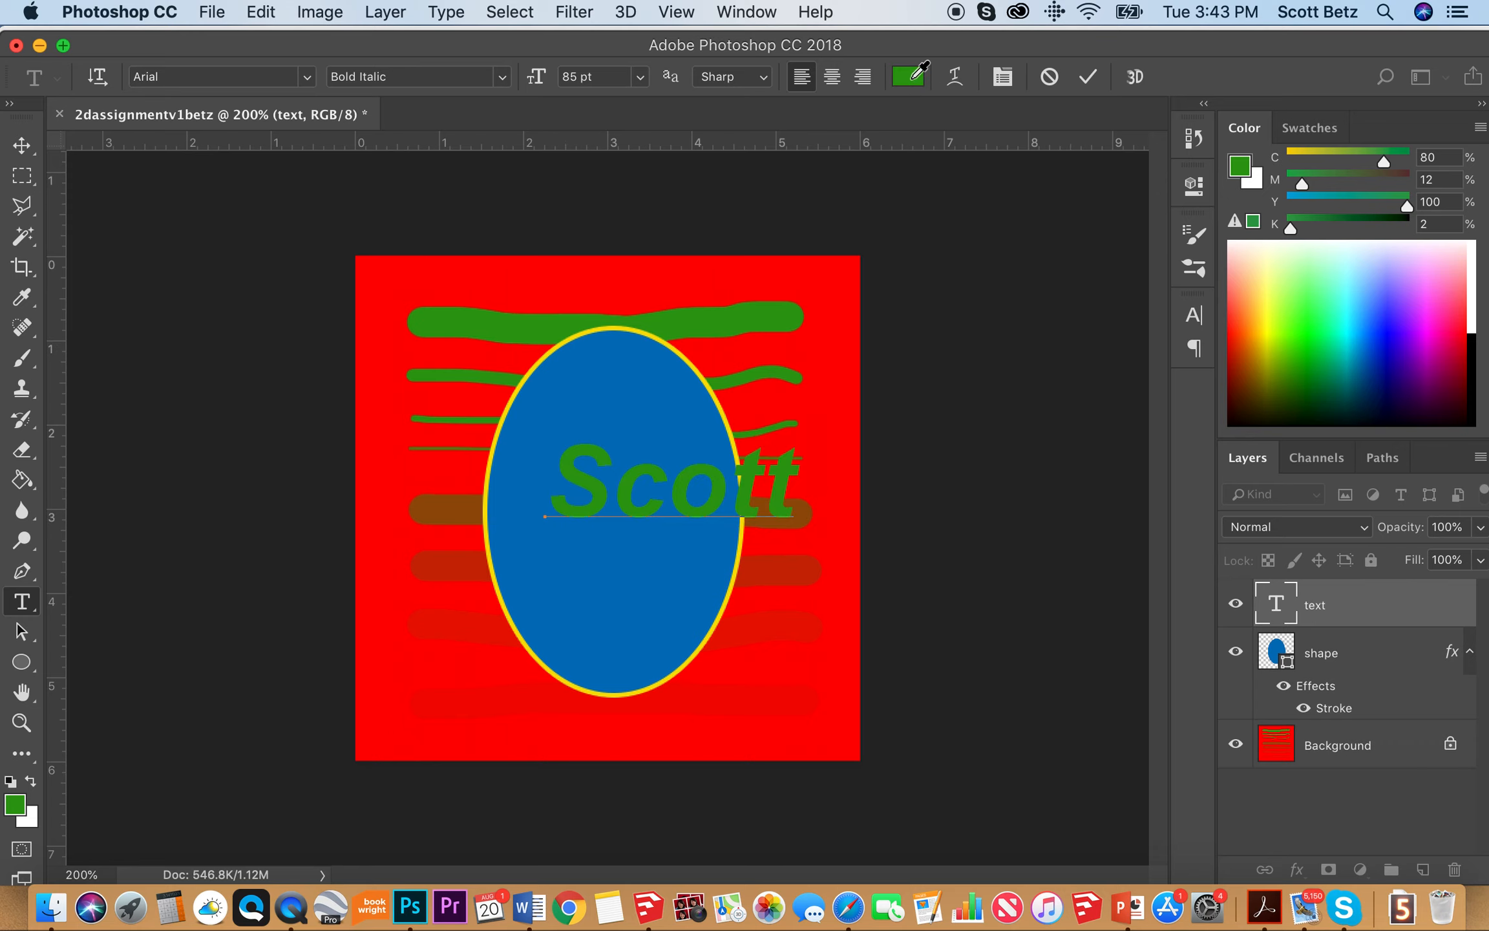
left_click(583, 337)
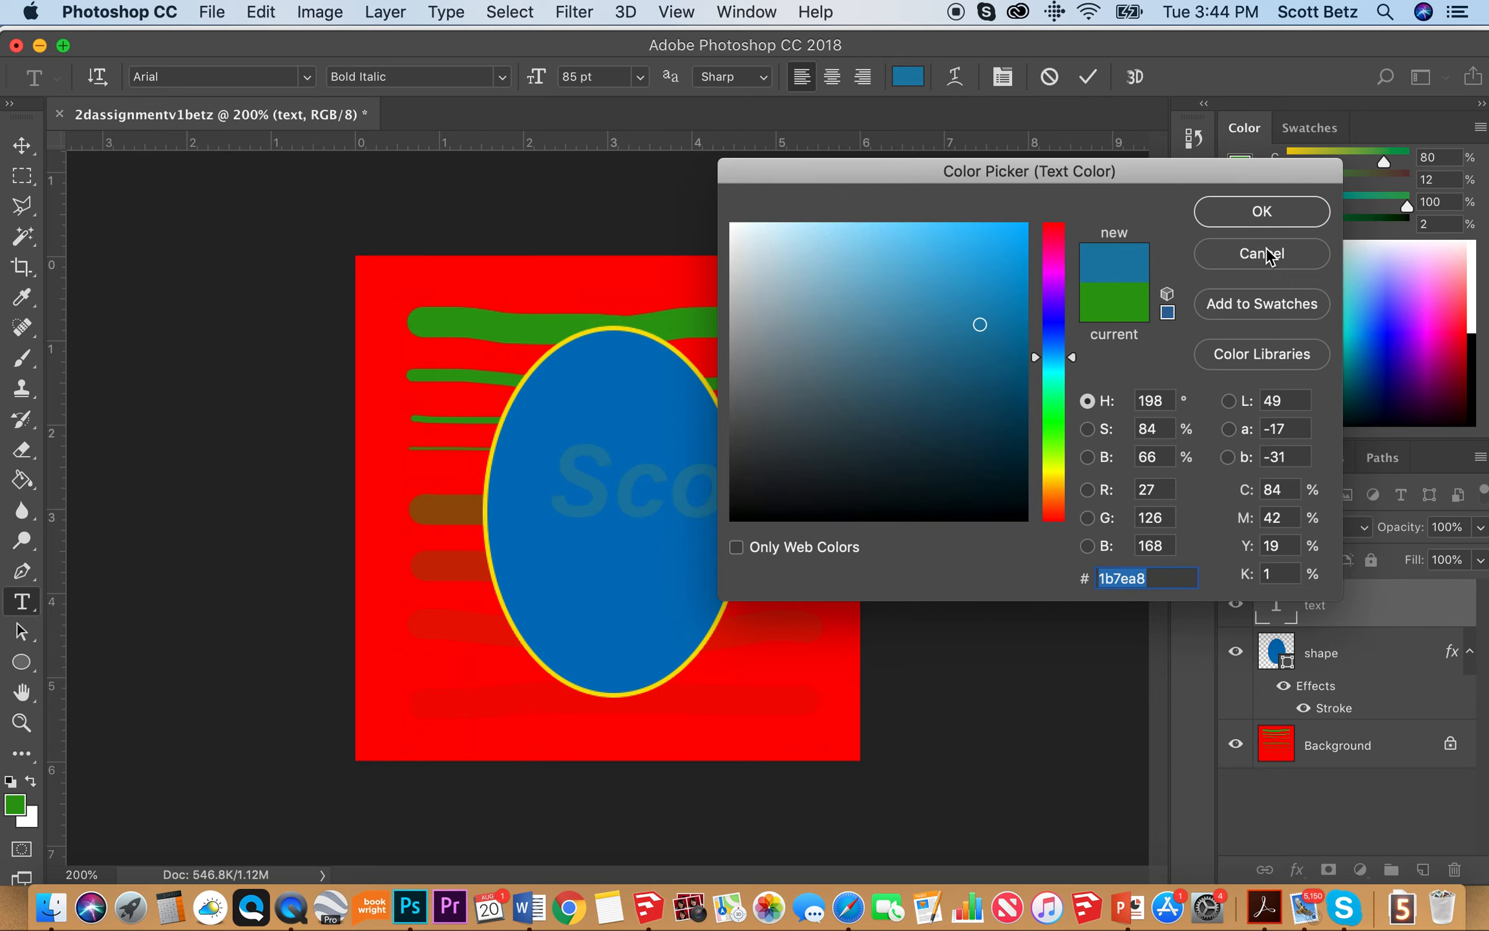
left_click(1263, 212)
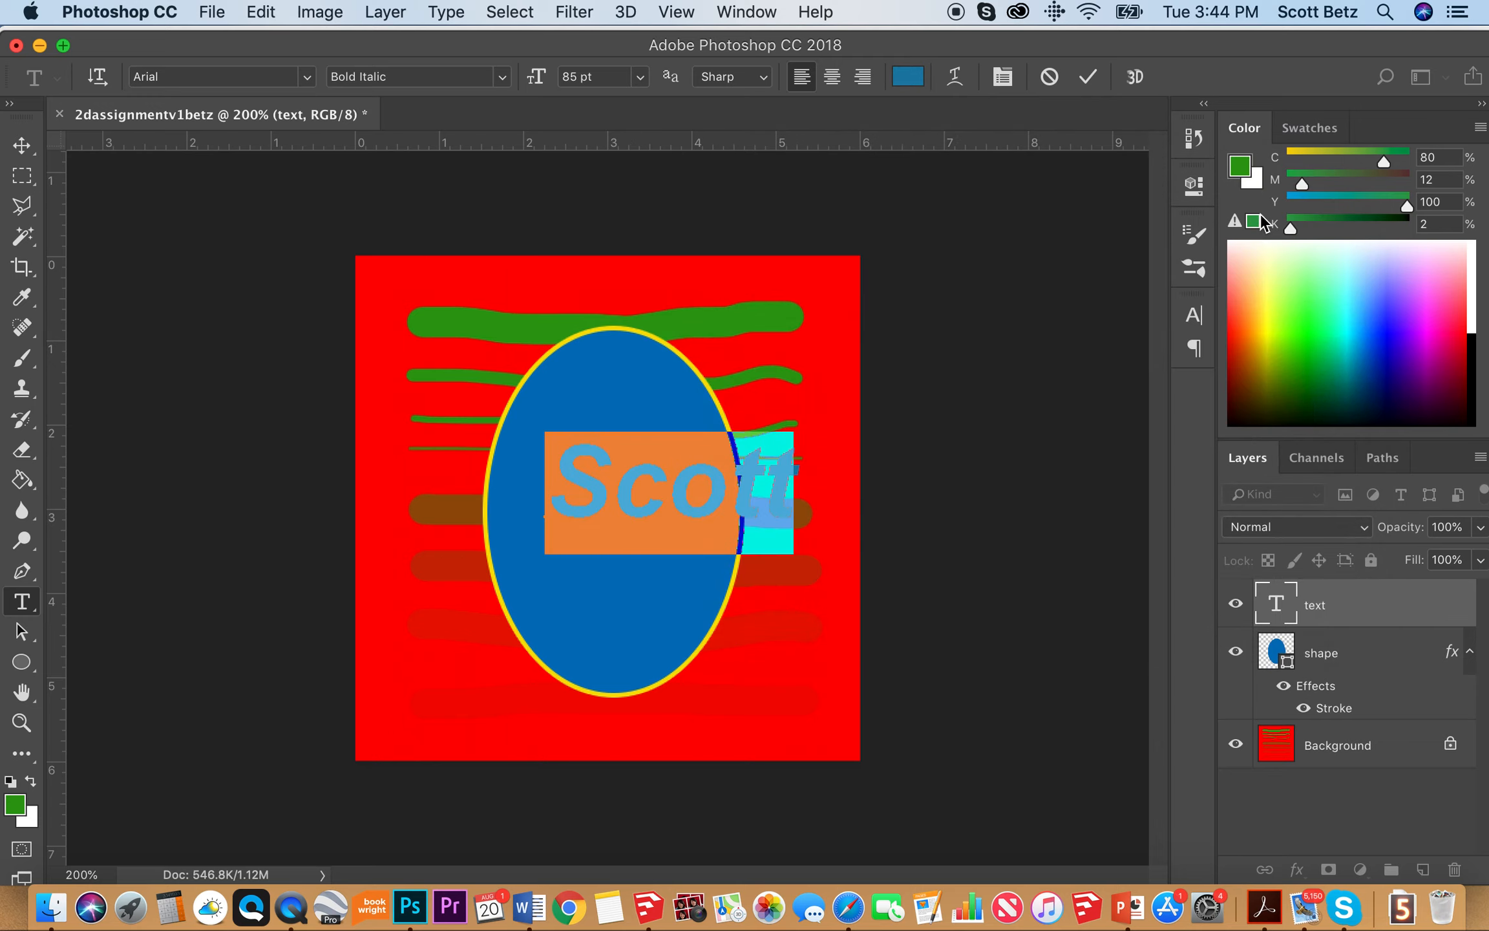
left_click(21, 148)
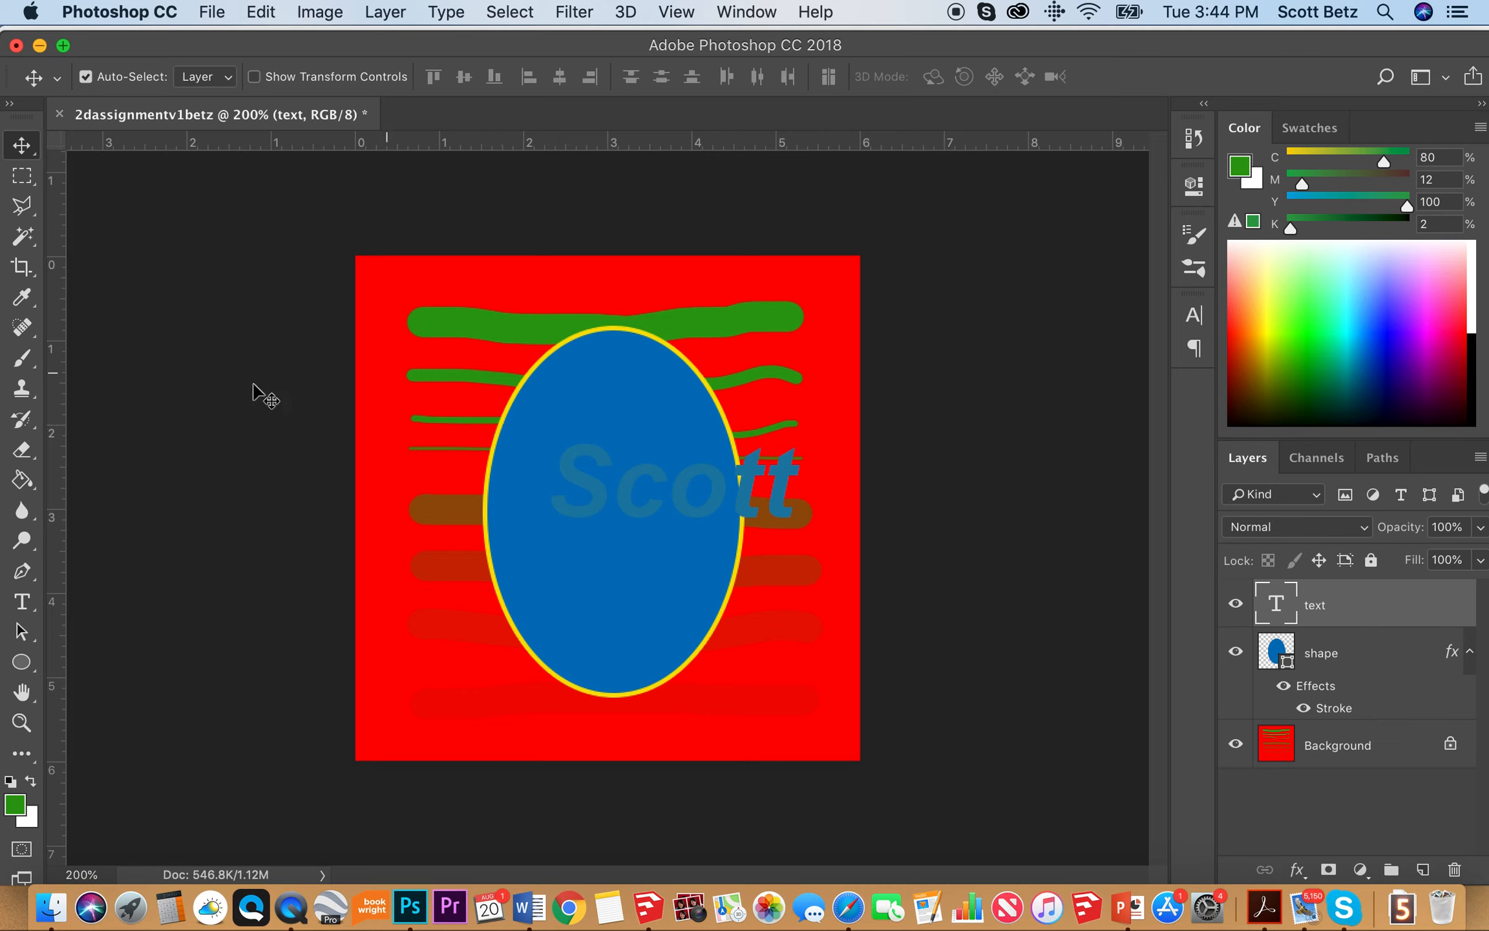
- Recolor all letters of the name with the yellow (#fae004) sampled from the ellipse's outline and commit the text
left_click(23, 607)
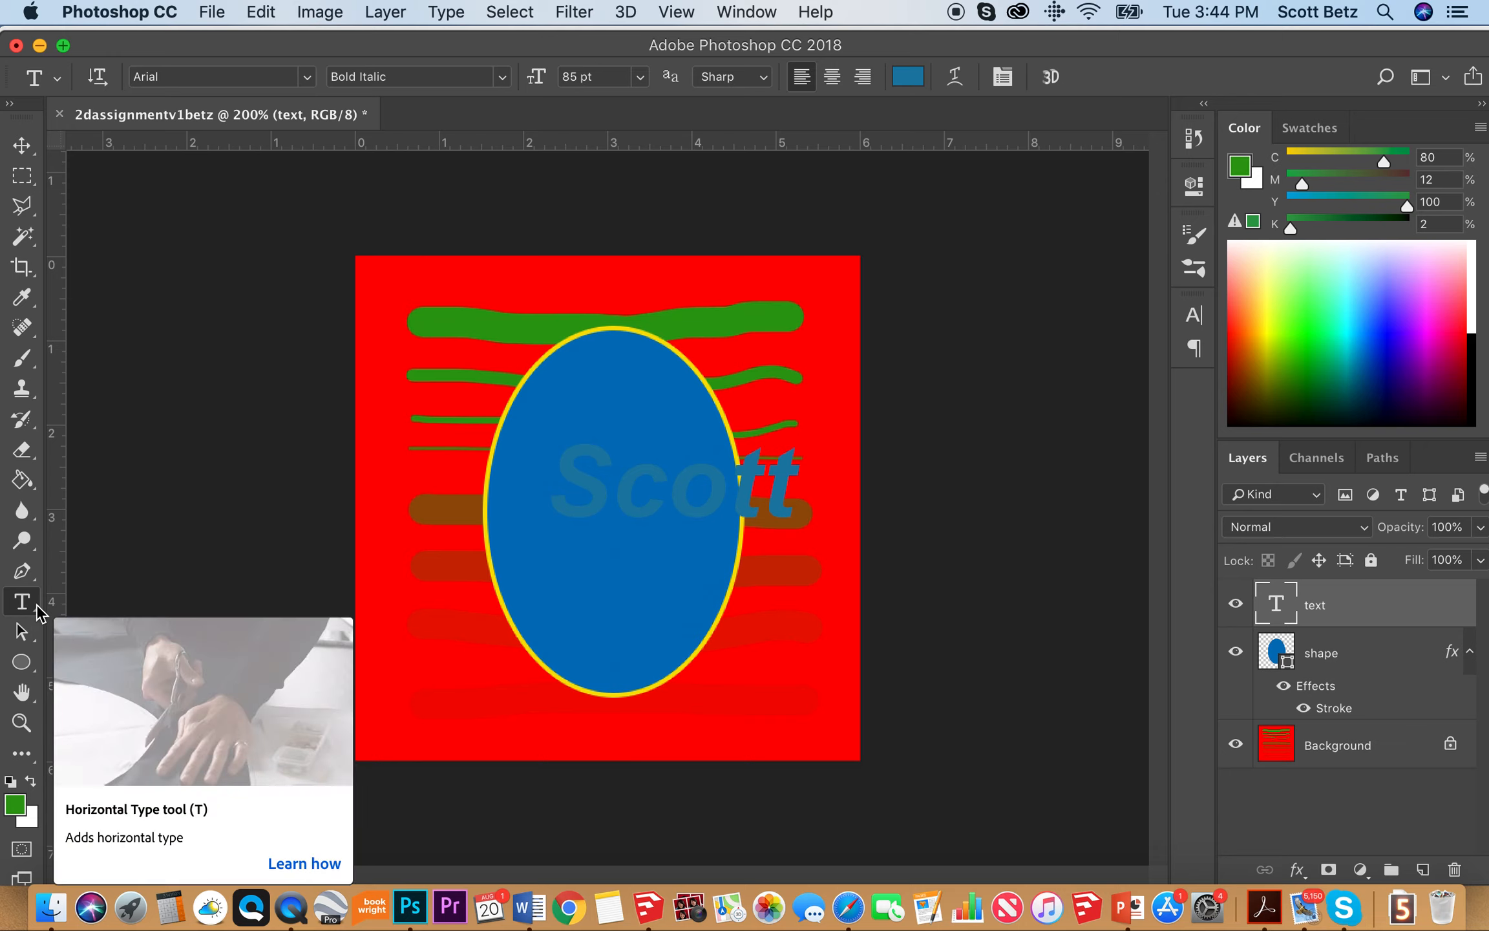
left_click(779, 509)
left_click_drag(779, 509, 559, 495)
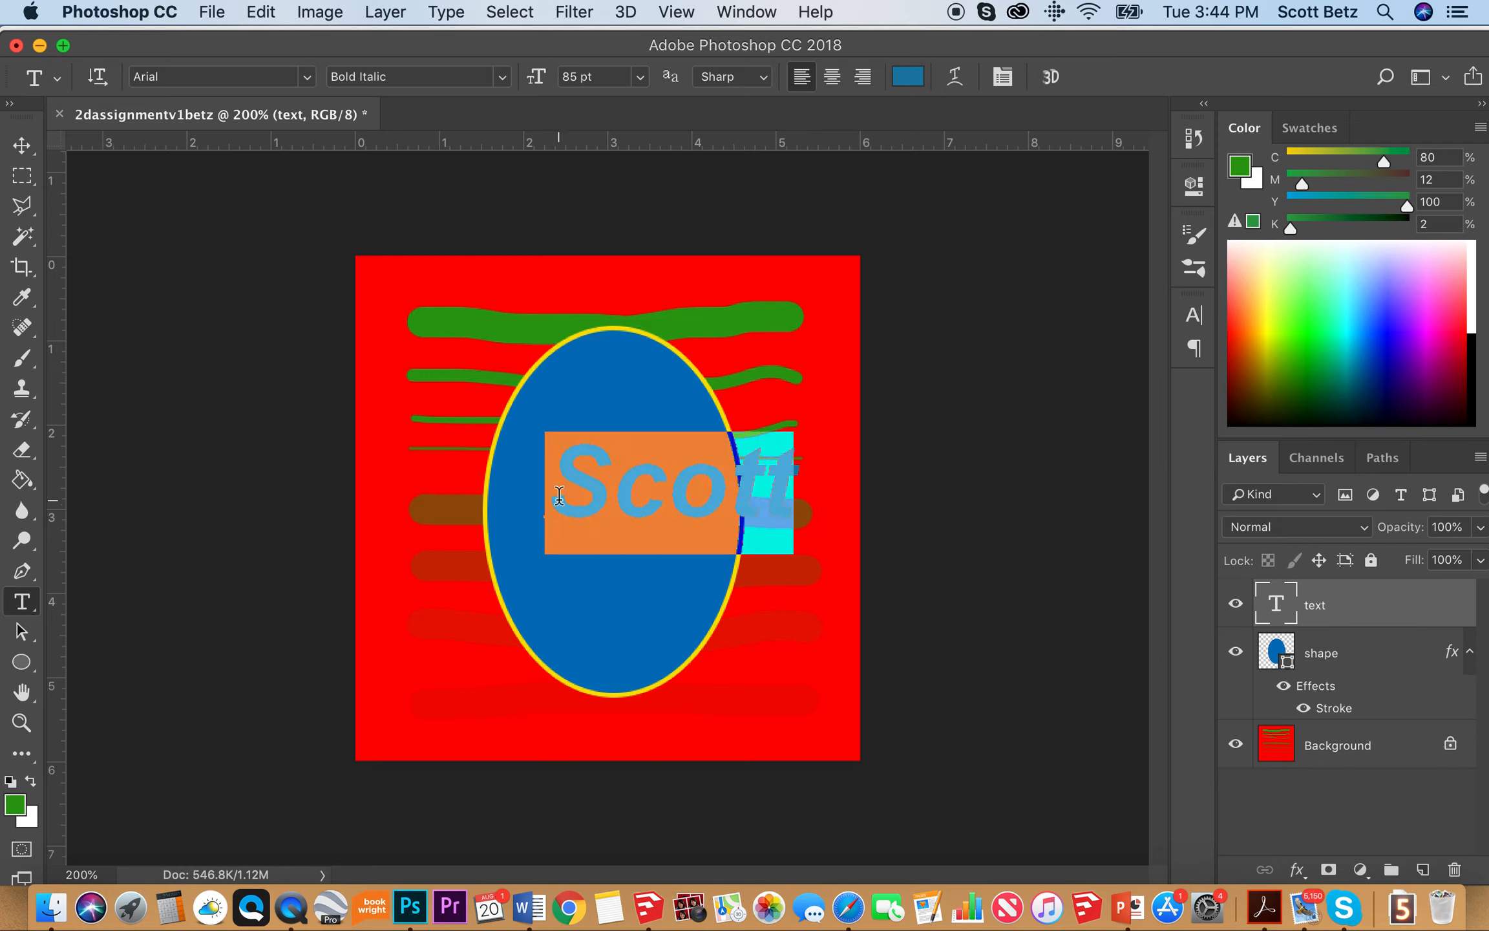
left_click(910, 78)
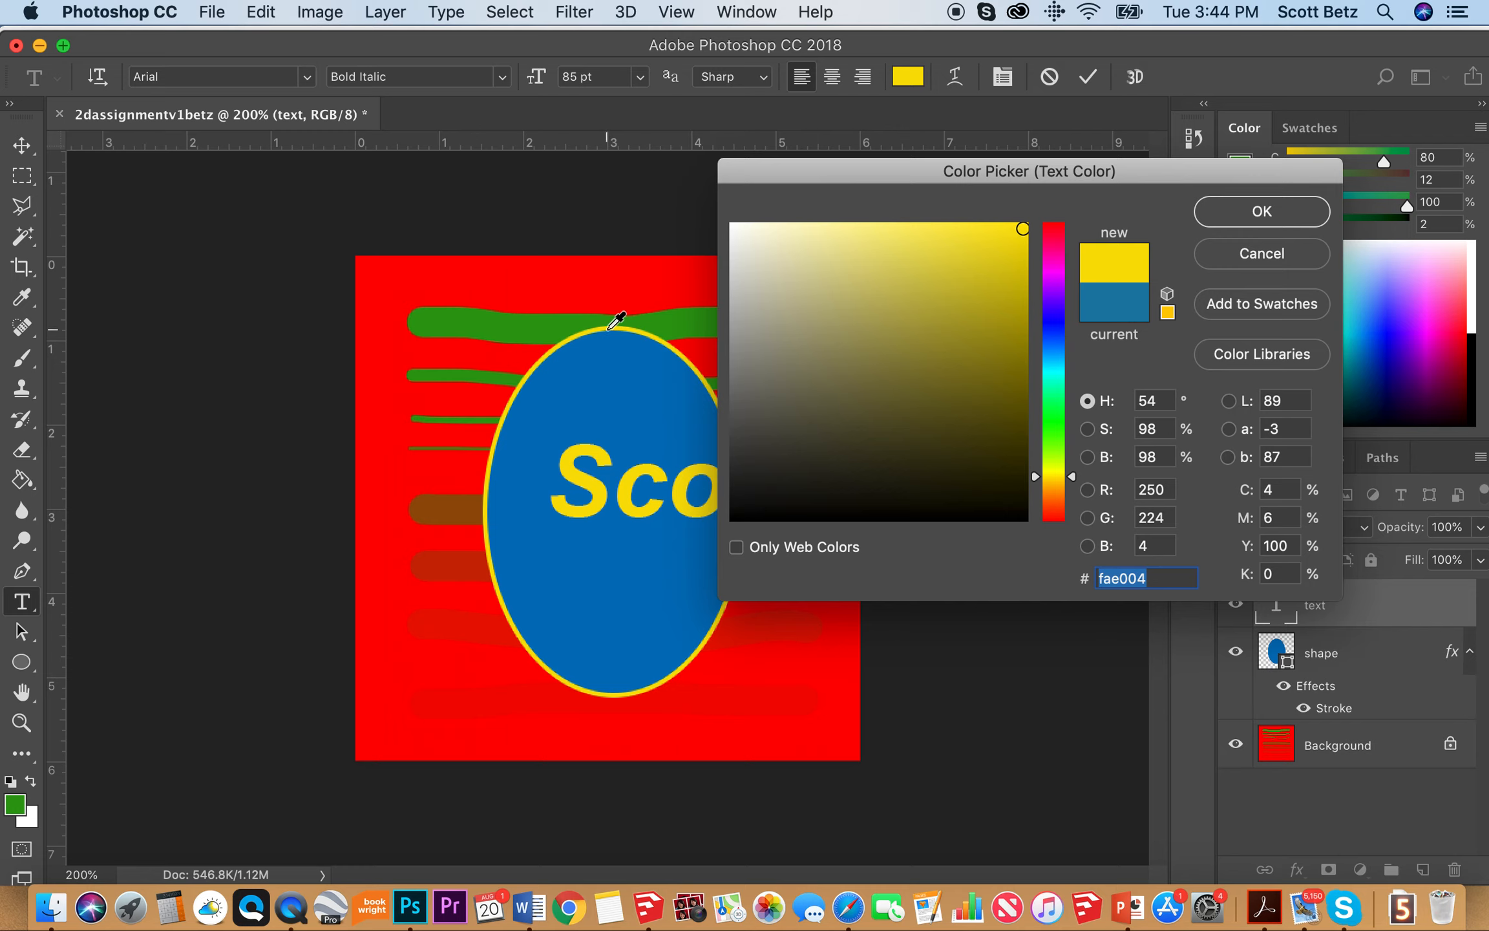
left_click(1299, 209)
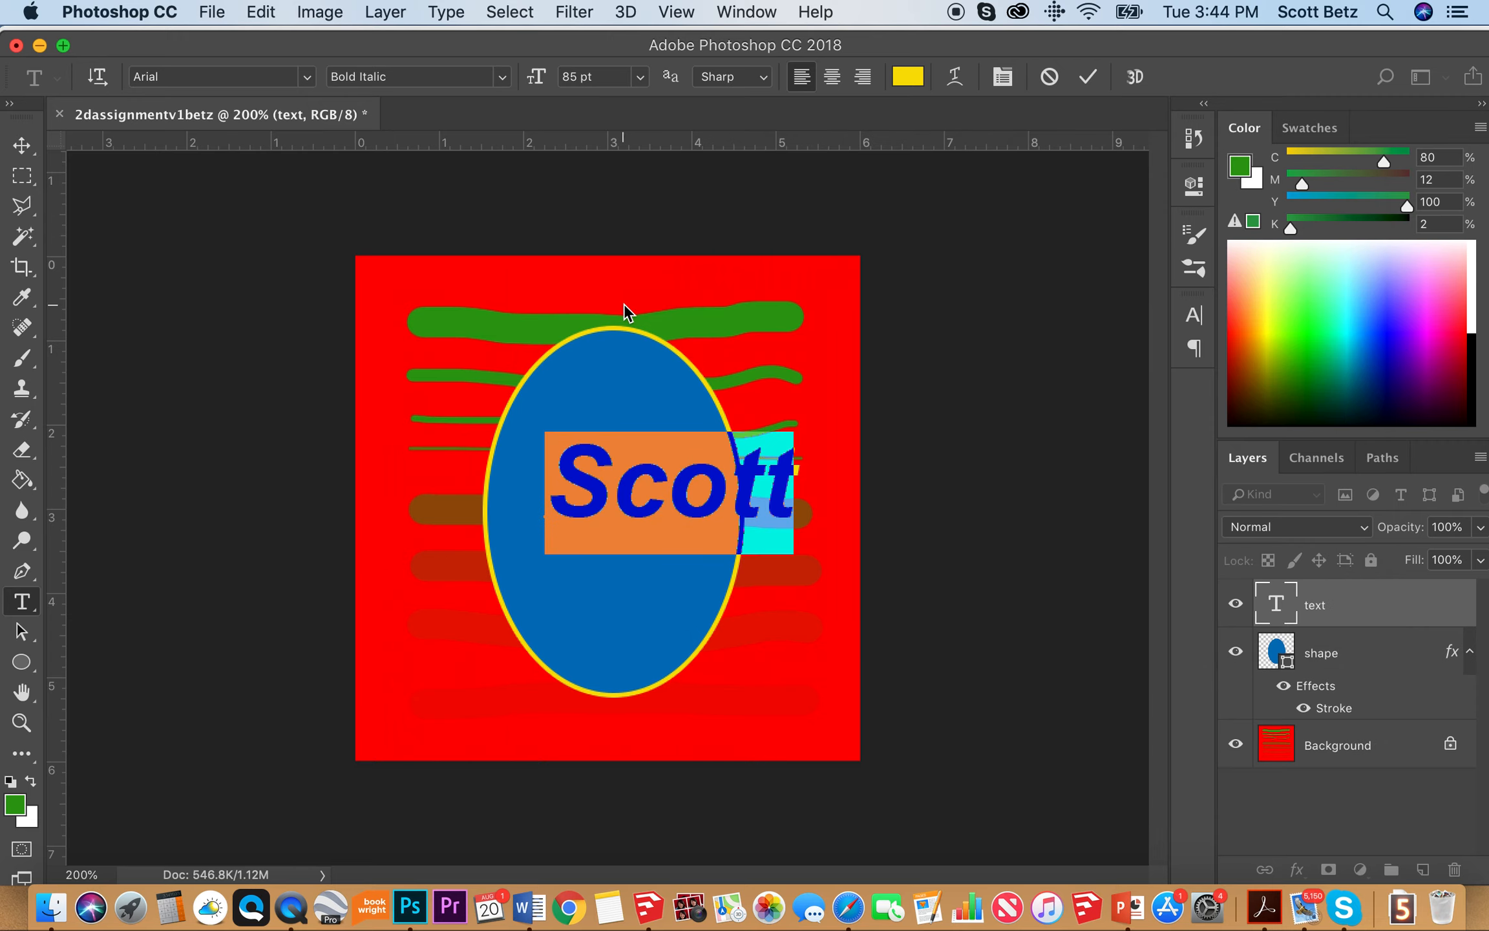
left_click(22, 146)
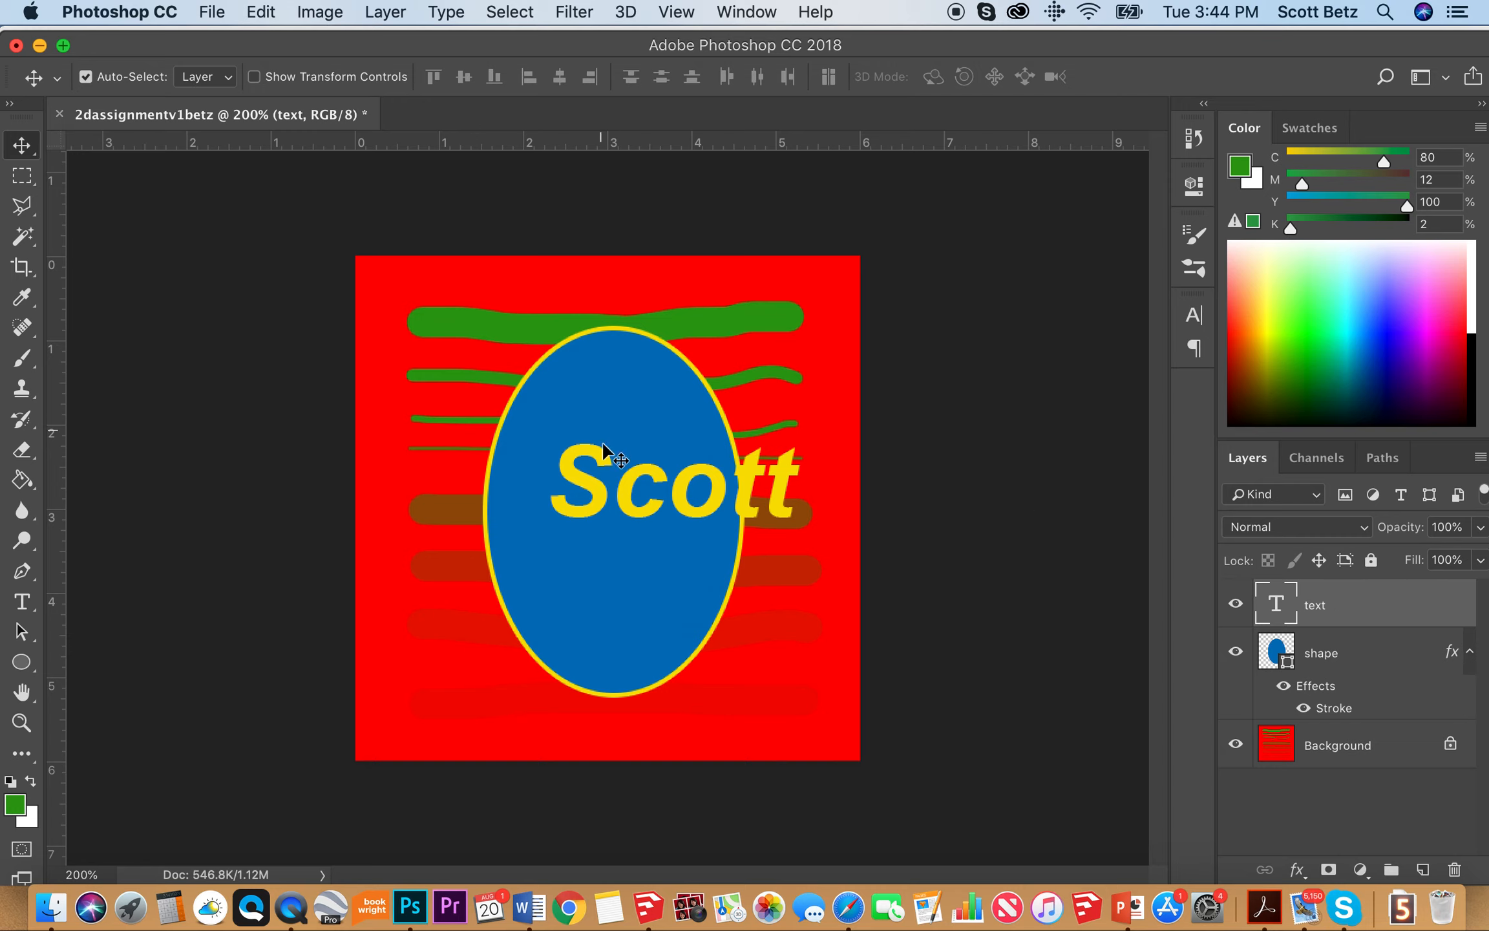
- Move the name left and slightly down so it spans the middle of the ellipse, inside its outline
key("Left")
key("Left")
key("Left")
key("Left")
key("Left")
key("Left")
key("Left")
key("Left")
key("Left")
key("Left")
key("Left")
key("Left")
key("Left")
key("Left")
key("Left")
key("Left")
key("Left")
key("Right")
key("Right")
key("Right")
key("Right")
key("Right")
key("Right")
key("Right")
key("Down")
key("Down")
key("Down")
key("Down")
key("Down")
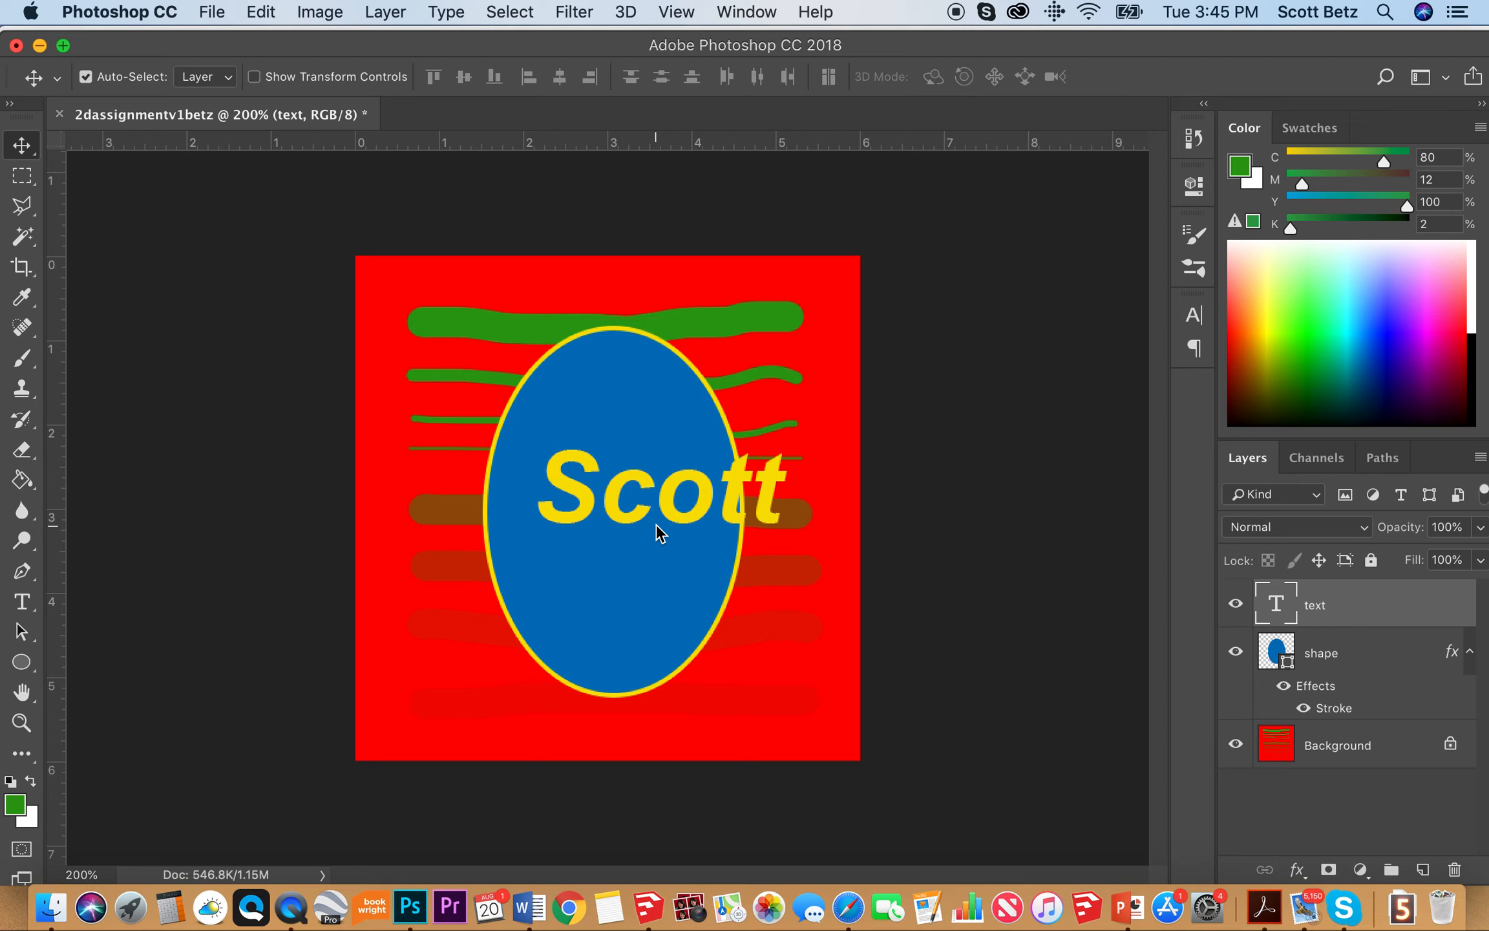
key("Up")
key("Up")
key("Up")
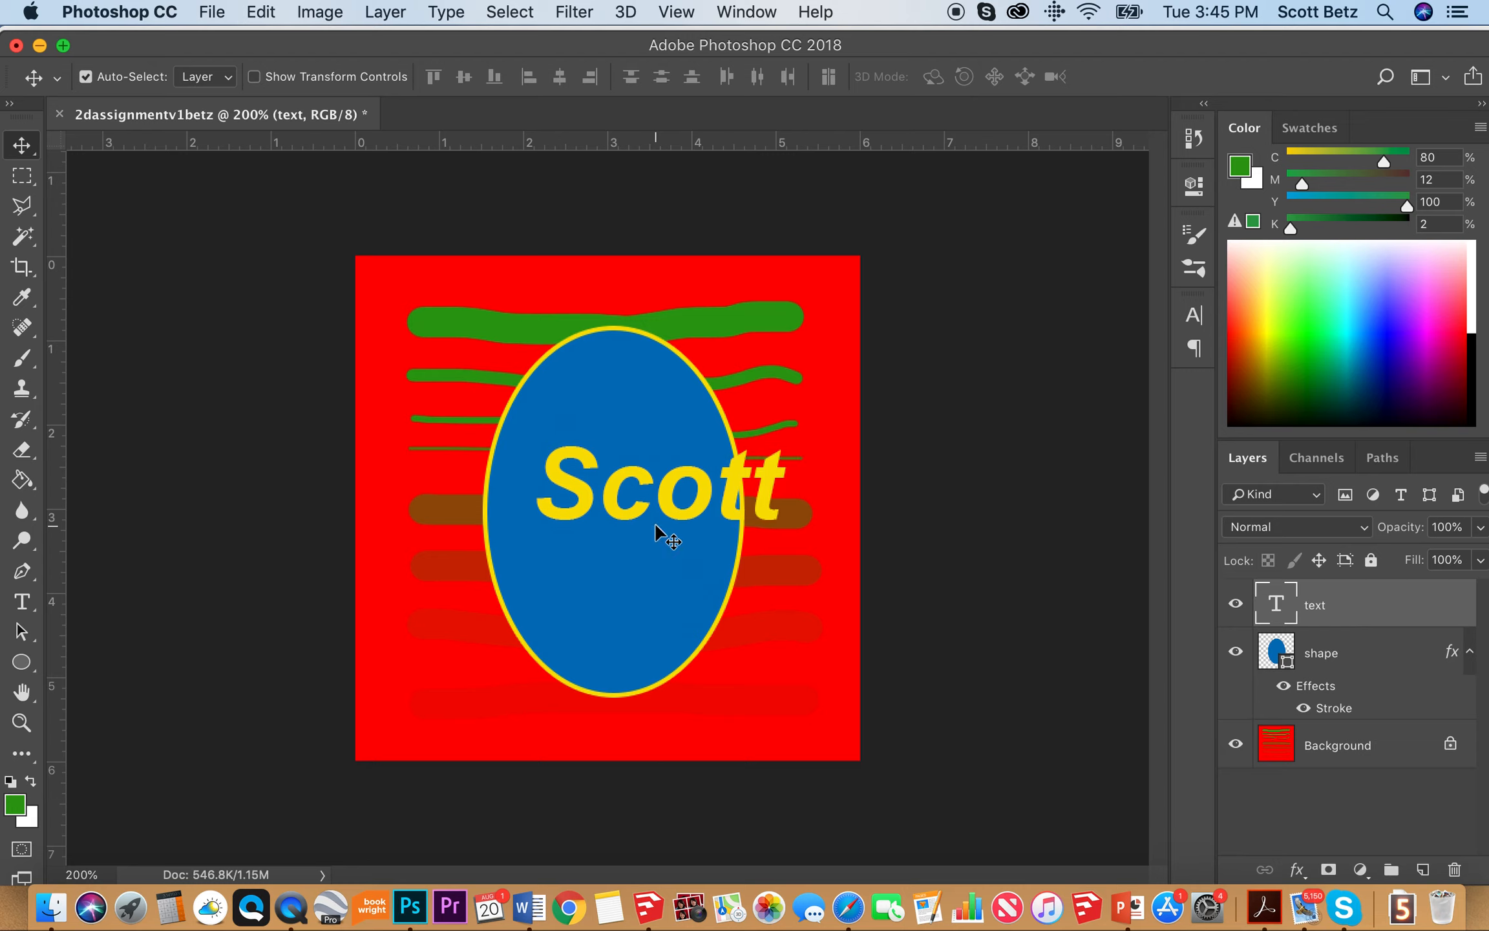
left_click_drag(620, 507, 573, 528)
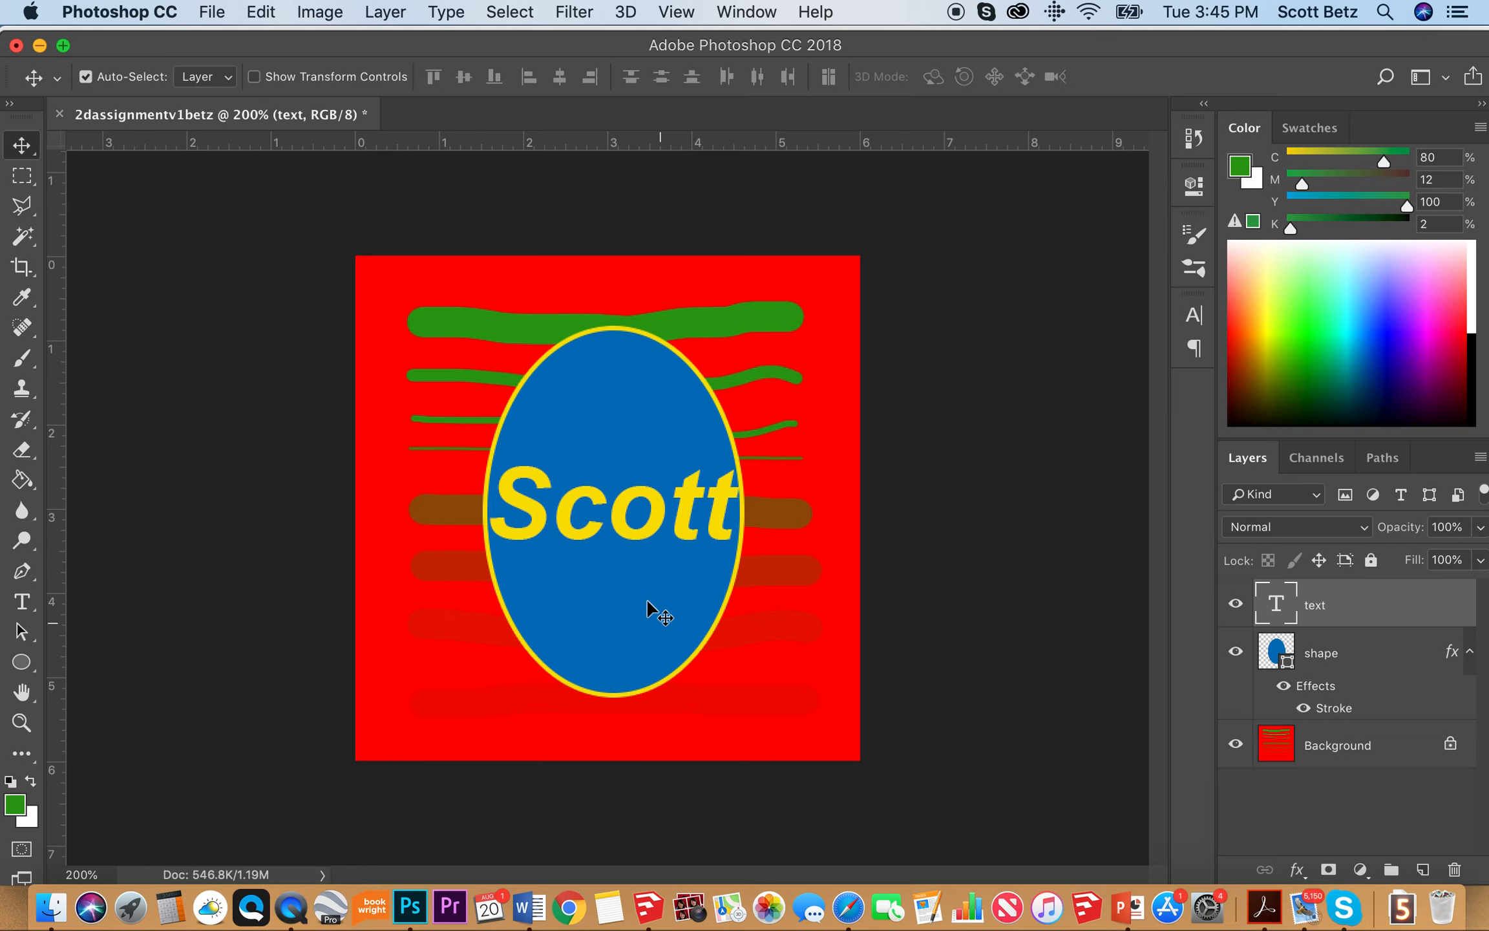
- Select all letters of the name and browse the available fonts for a different typeface
left_click(24, 603)
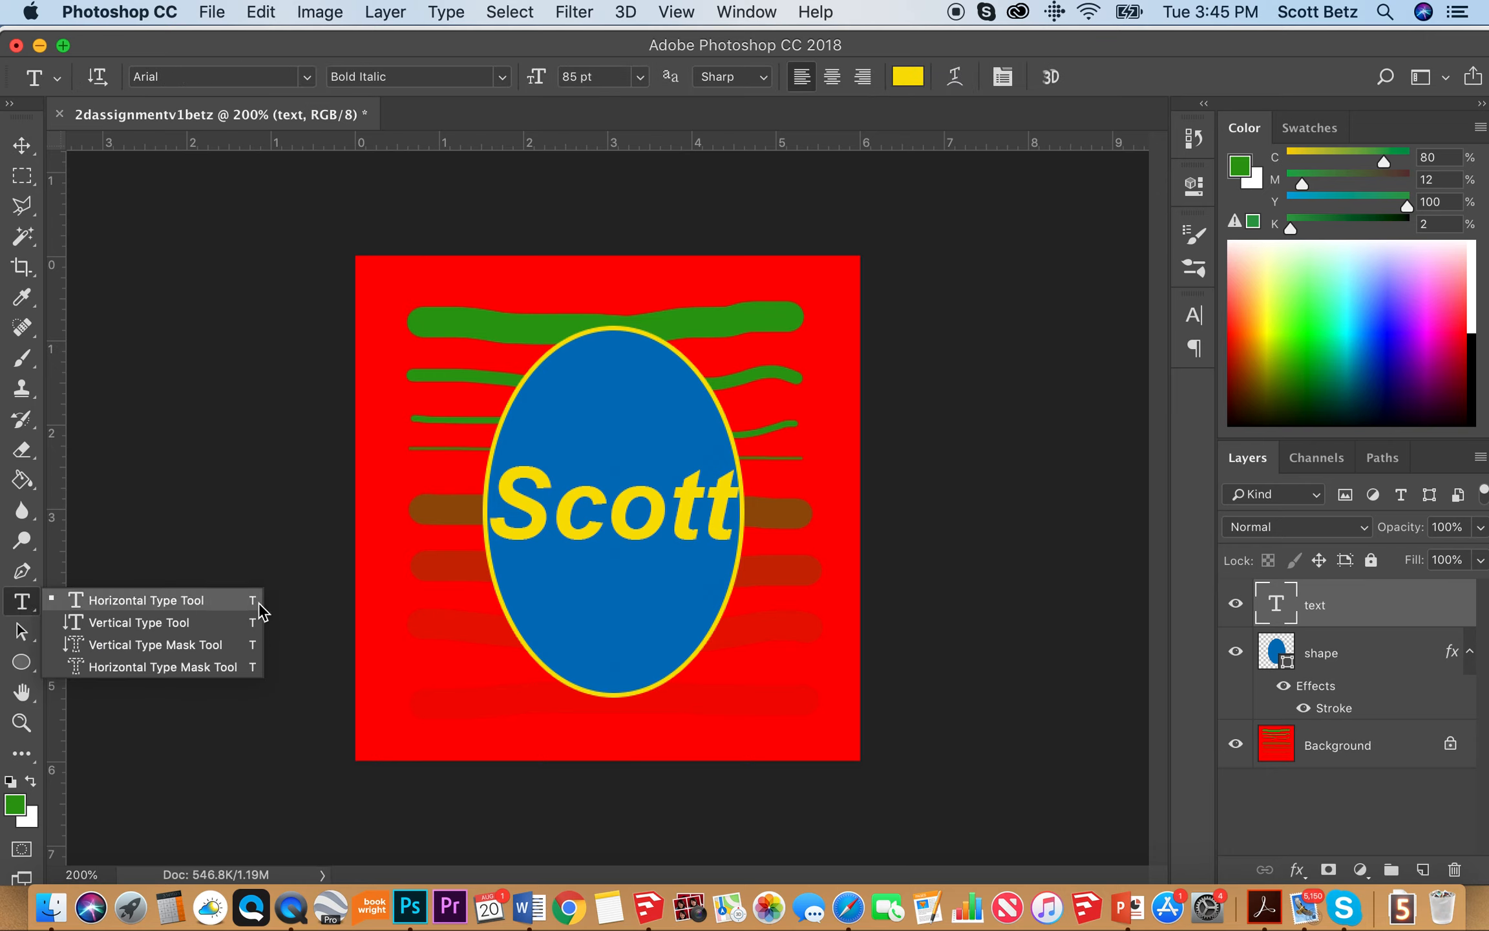
left_click(735, 533)
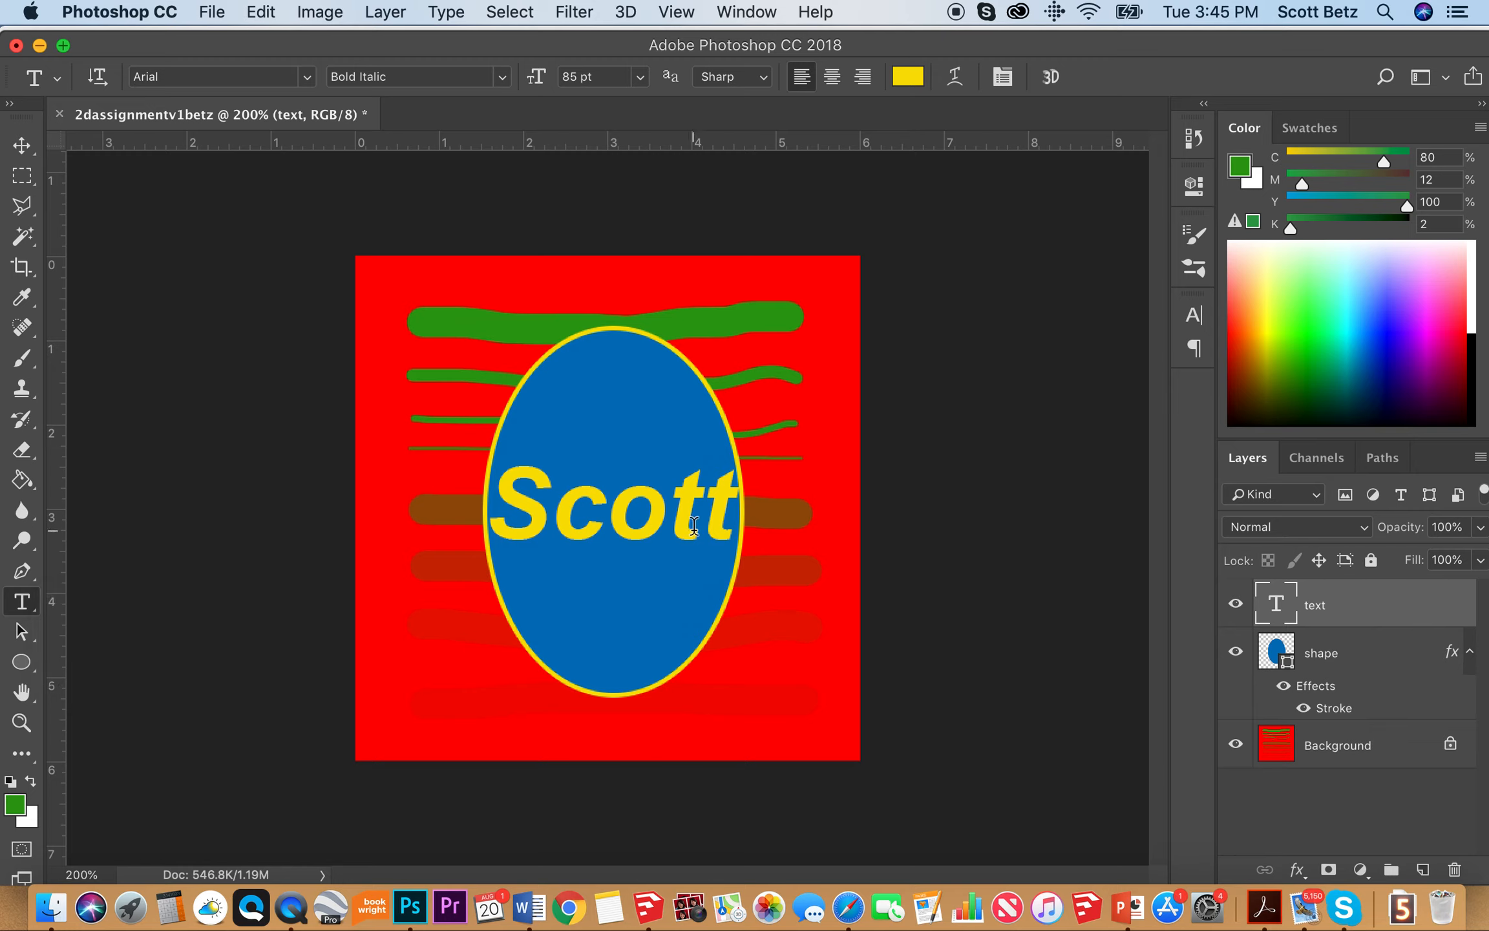
left_click(734, 534)
left_click_drag(707, 532, 507, 521)
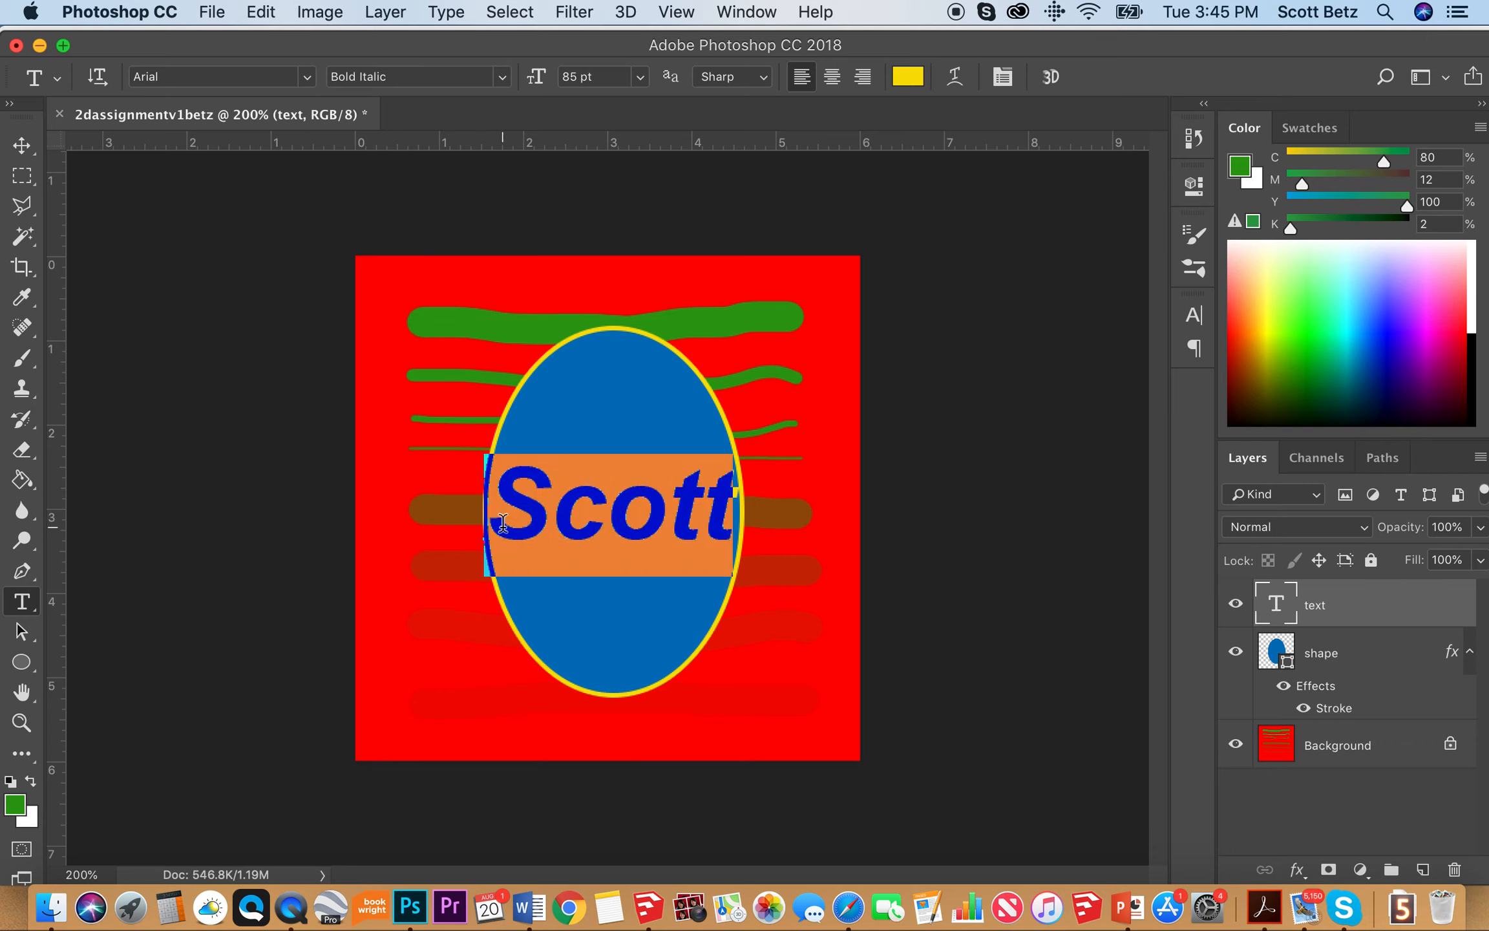
left_click(307, 76)
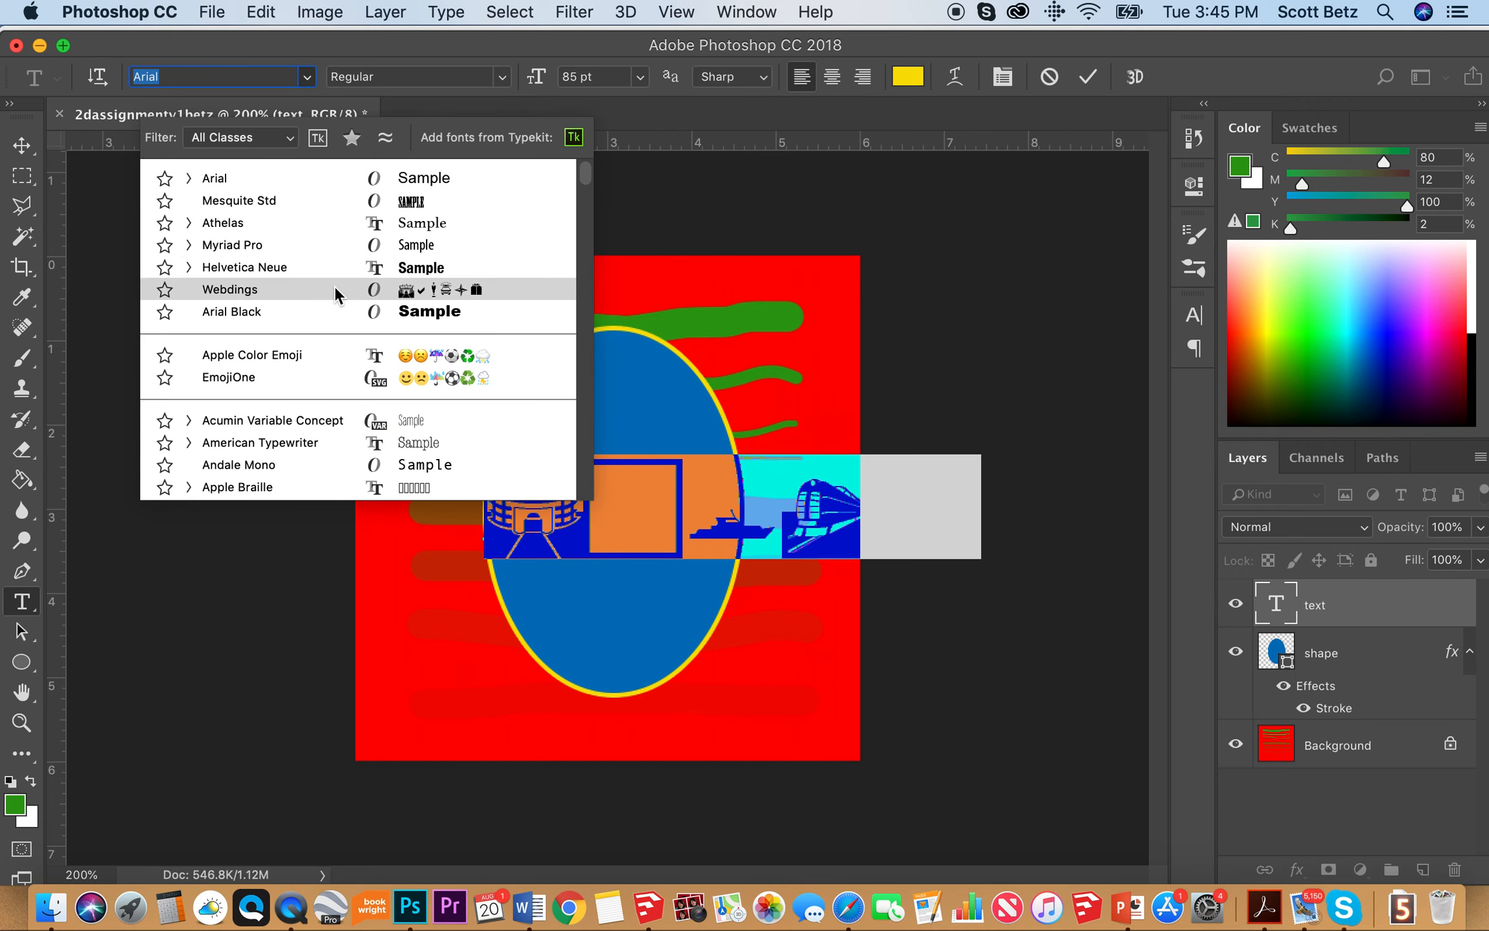
scroll(335, 287, "down", 5)
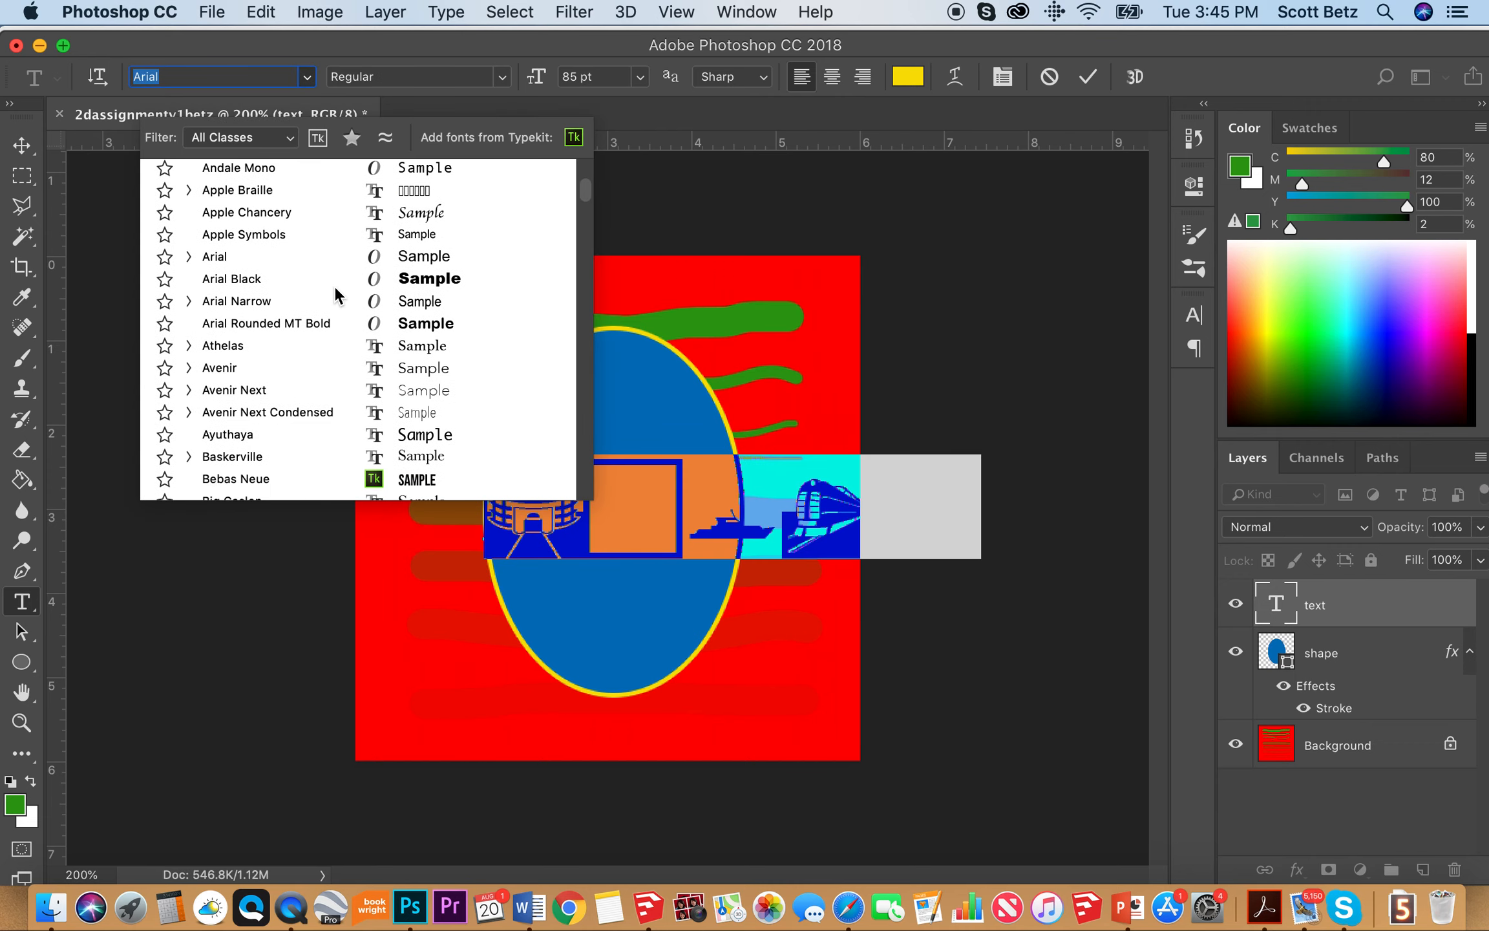